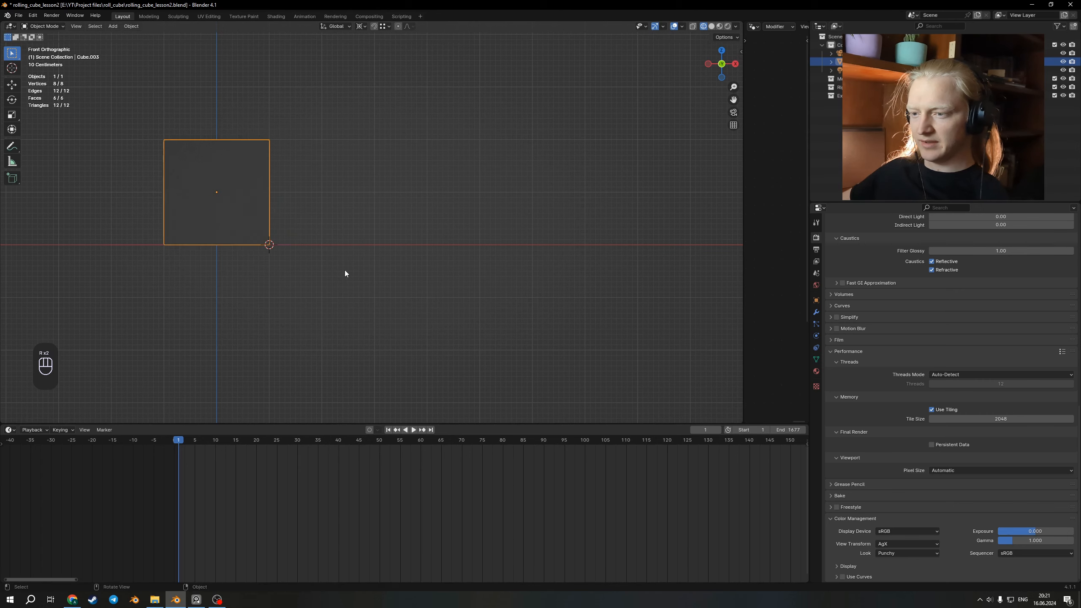
Rotate the cube 90° around the 3D cursor at its lower corner in front view
key(KP_1)
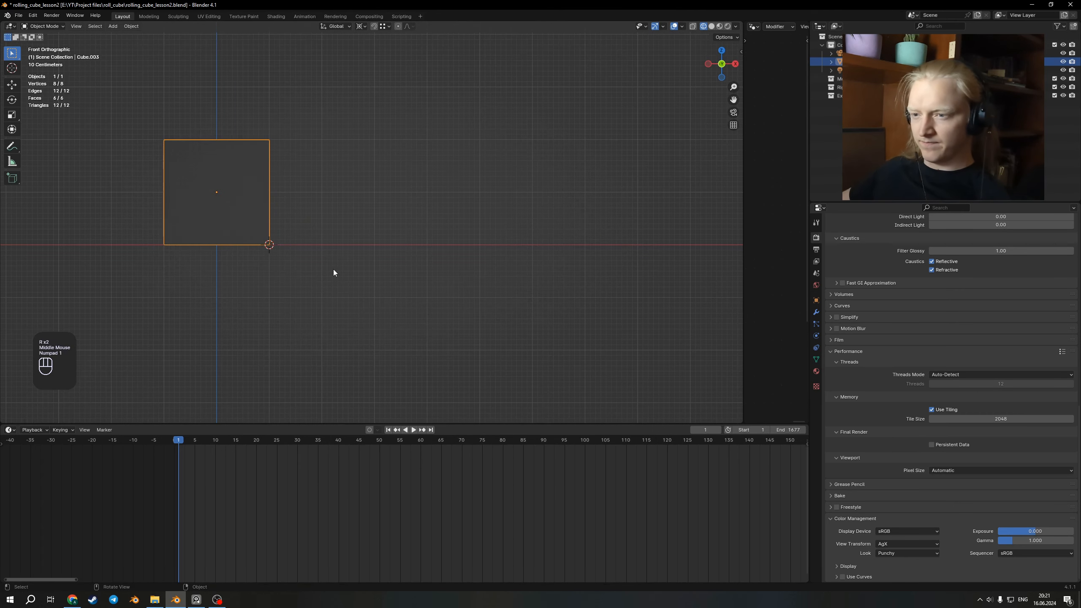
key(r)
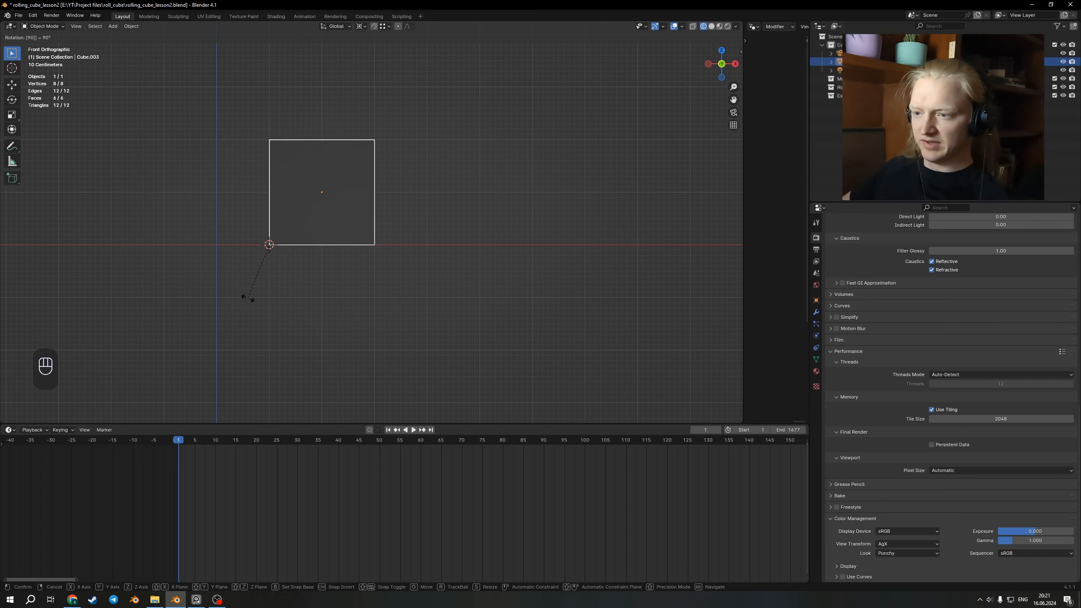
key(KP_Enter)
key(KP_Enter)
key(KP_Enter)
Select the cube's lower edge in Edit Mode, snap the 3D cursor to it and return to Object Mode
middle_drag(287, 272, 360, 273)
key(Tab)
key(2)
shift+click(386, 237)
key(shift+s)
key(Tab)
Roll the cube about the Y axis around the 3D cursor and view it from several angles
middle_drag(422, 247, 458, 233)
key(r)
key(x)
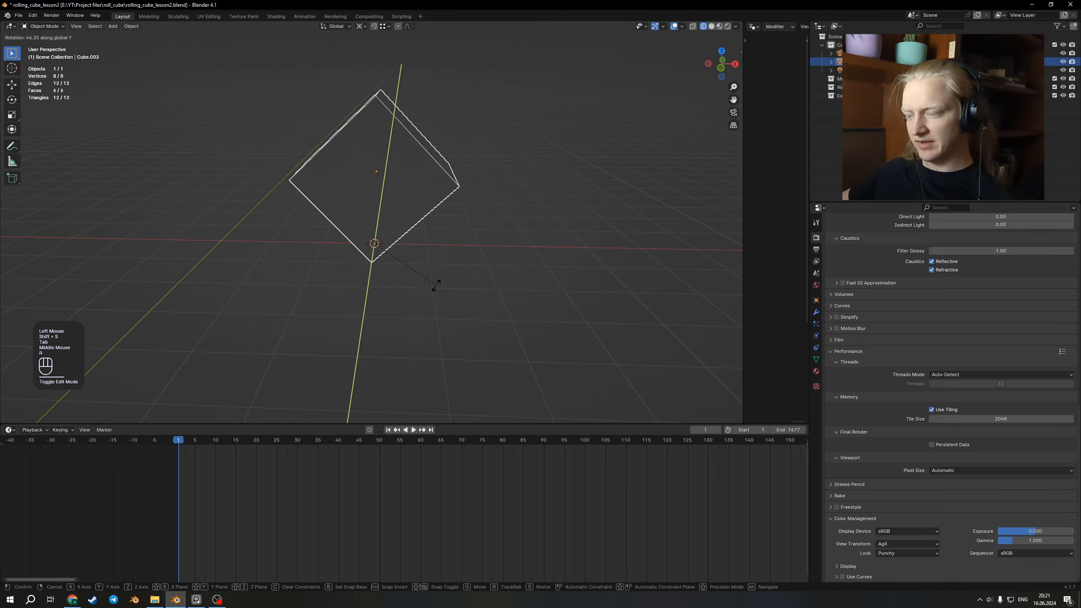
click(436, 287)
middle_drag(436, 286, 647, 191)
scroll(434, 224, down, 1)
middle_drag(434, 224, 400, 302)
scroll(394, 251, up, 2)
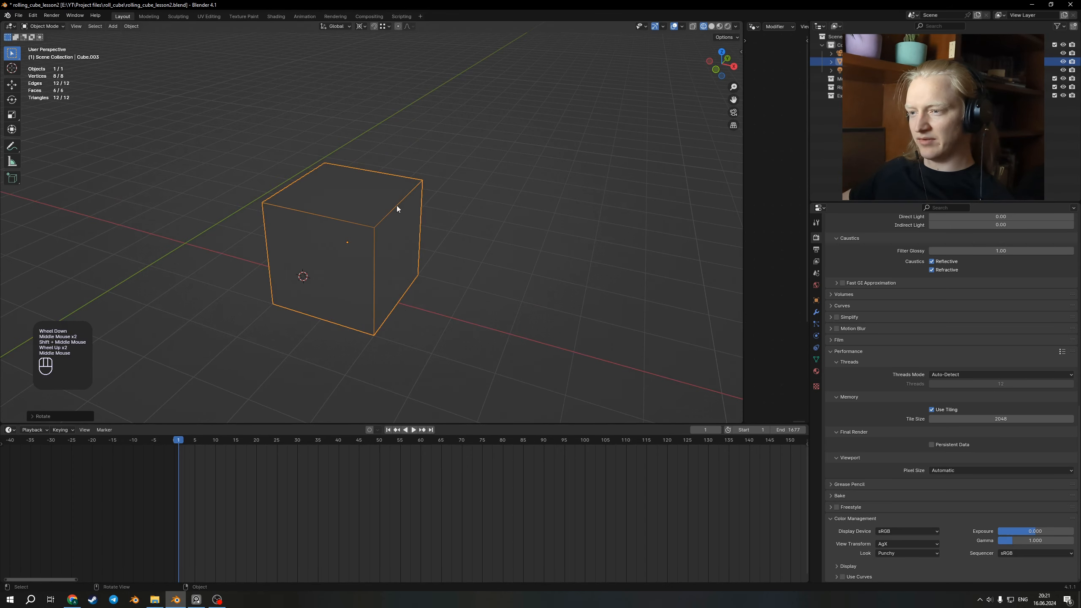
middle_drag(286, 282, 410, 225)
scroll(379, 275, down, 1)
middle_drag(378, 275, 435, 268)
Delete the demonstration cube, then unhide and select the geometry-nodes cube
key(x)
click(434, 267)
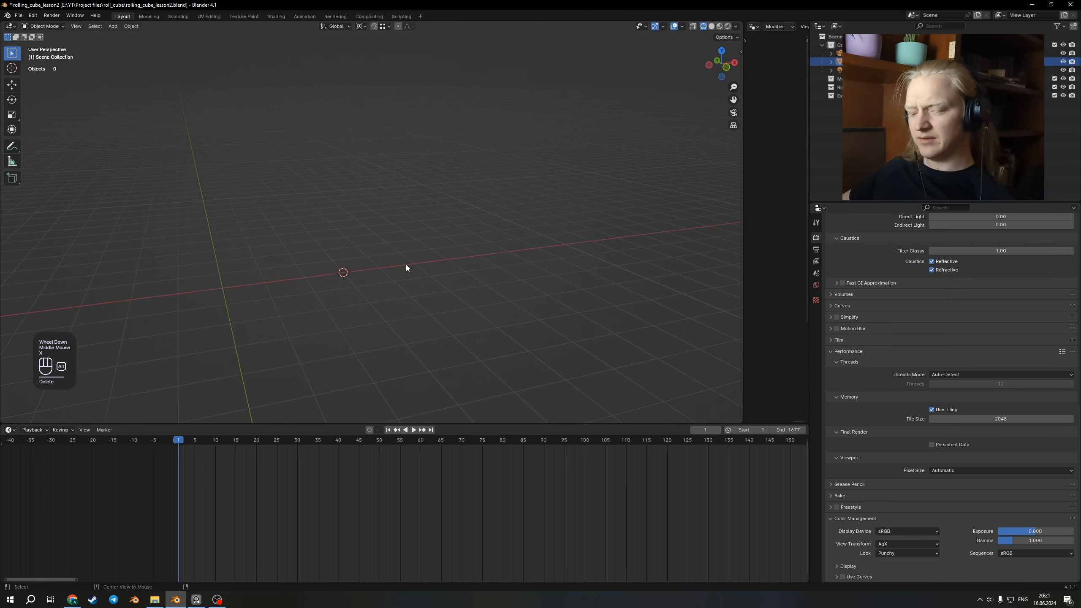
key(alt+h)
click(218, 266)
shift+middle_drag(219, 265, 286, 266)
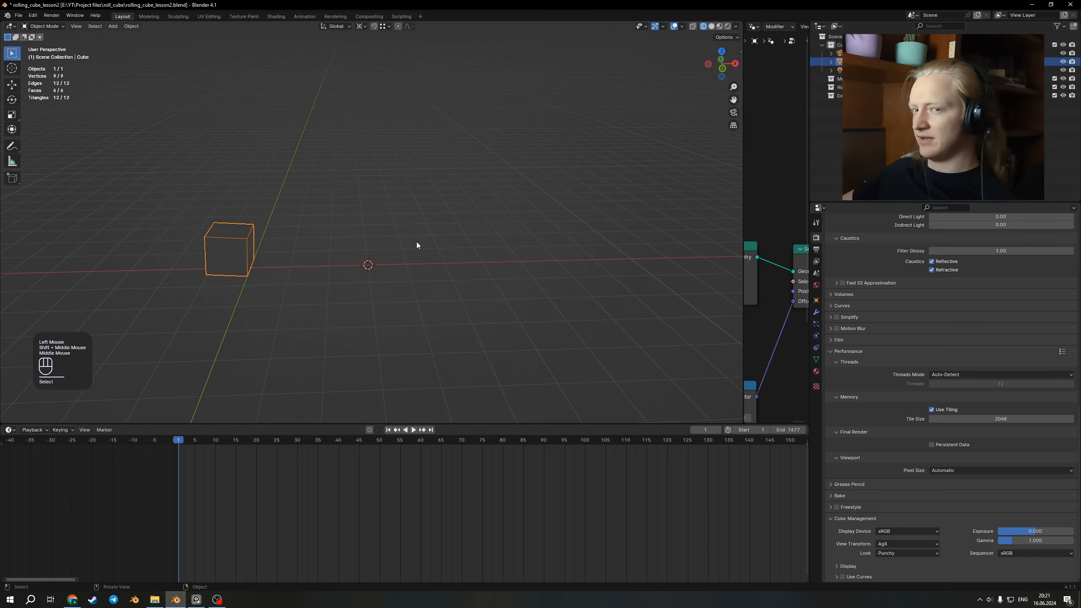
Widen the geometry node editor and play the rolling cube's animation briefly
drag(743, 203, 447, 208)
scroll(551, 225, down, 2)
middle_drag(551, 225, 693, 264)
scroll(694, 264, up, 3)
key(shift+space)
key(shift+space)
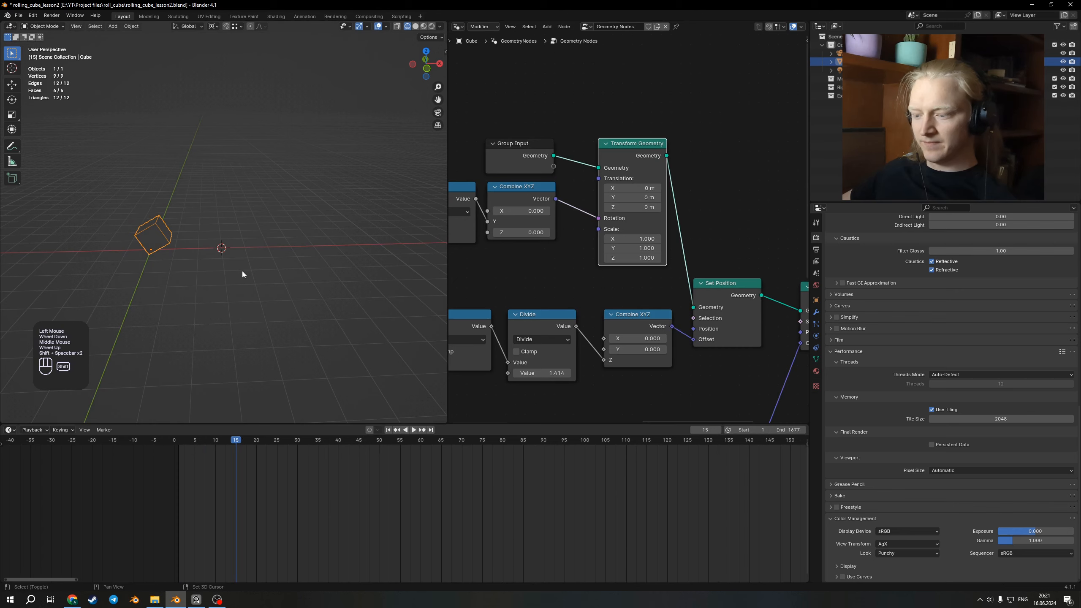
Examine in front view how the cube's lowest corner meets the ground line at frames 14 and 7
key(KP_1)
scroll(241, 271, up, 2)
shift+middle_drag(242, 271, 282, 244)
scroll(314, 263, up, 1)
scroll(298, 264, up, 1)
scroll(272, 268, up, 2)
mouse_move(248, 442)
mouse_down()
mouse_move(192, 450)
mouse_move(241, 451)
mouse_move(232, 450)
mouse_up()
shift+middle_drag(220, 358, 268, 284)
scroll(268, 286, up, 5)
shift+middle_drag(268, 289, 267, 266)
scroll(264, 238, up, 6)
shift+middle_drag(261, 213, 252, 239)
scroll(252, 239, up, 2)
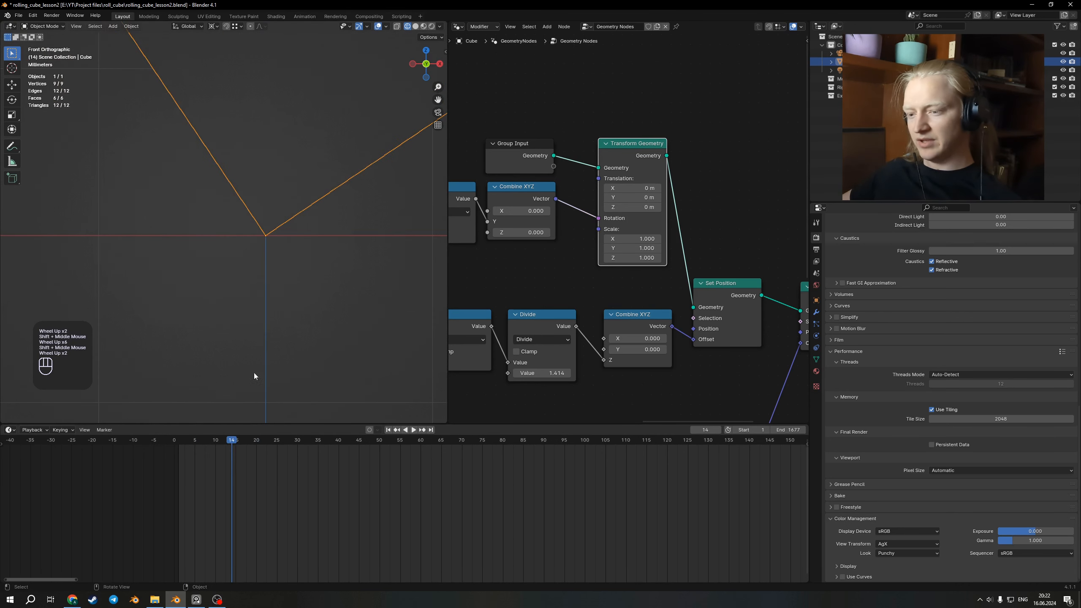
drag(237, 445, 204, 452)
scroll(243, 248, down, 4)
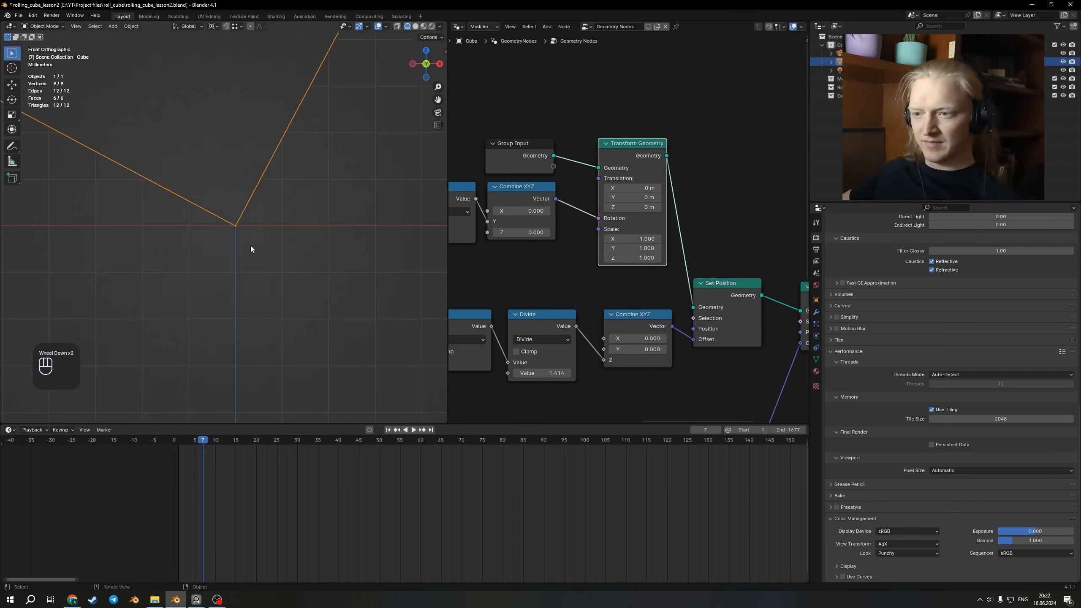
Look through the rolling cube's node tree, from the rotation nodes to the two Set Position branches
scroll(553, 191, down, 3)
middle_drag(554, 191, 500, 172)
scroll(565, 176, down, 2)
middle_drag(621, 143, 482, 144)
middle_drag(543, 201, 607, 186)
middle_drag(647, 155, 689, 182)
scroll(533, 243, up, 3)
scroll(489, 220, down, 2)
middle_drag(569, 234, 561, 267)
scroll(617, 212, up, 2)
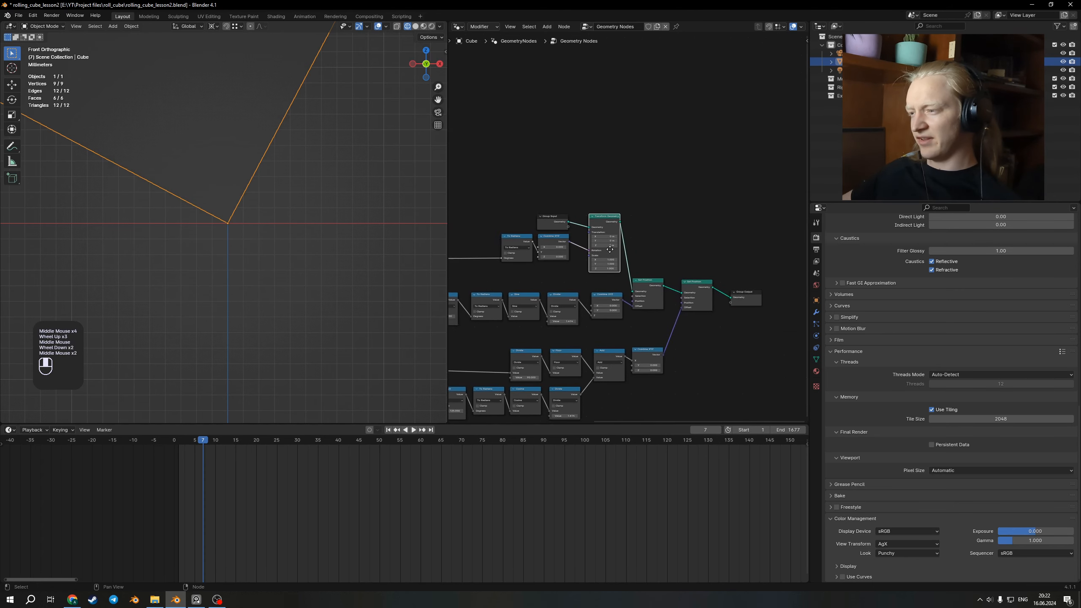
middle_drag(609, 219, 617, 207)
scroll(307, 226, down, 3)
middle_drag(306, 226, 289, 228)
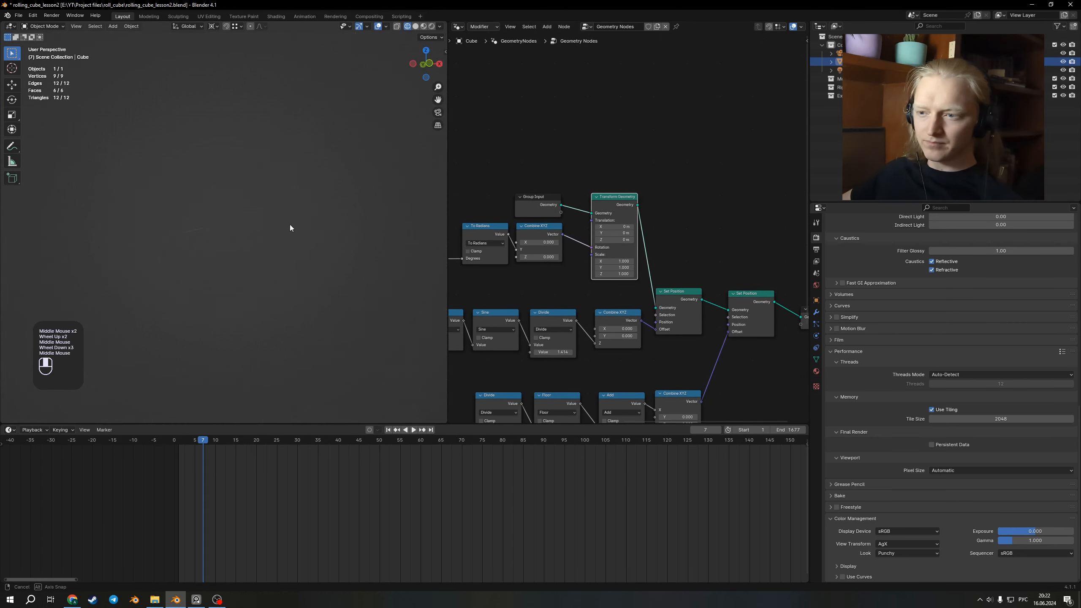
key(KP_1)
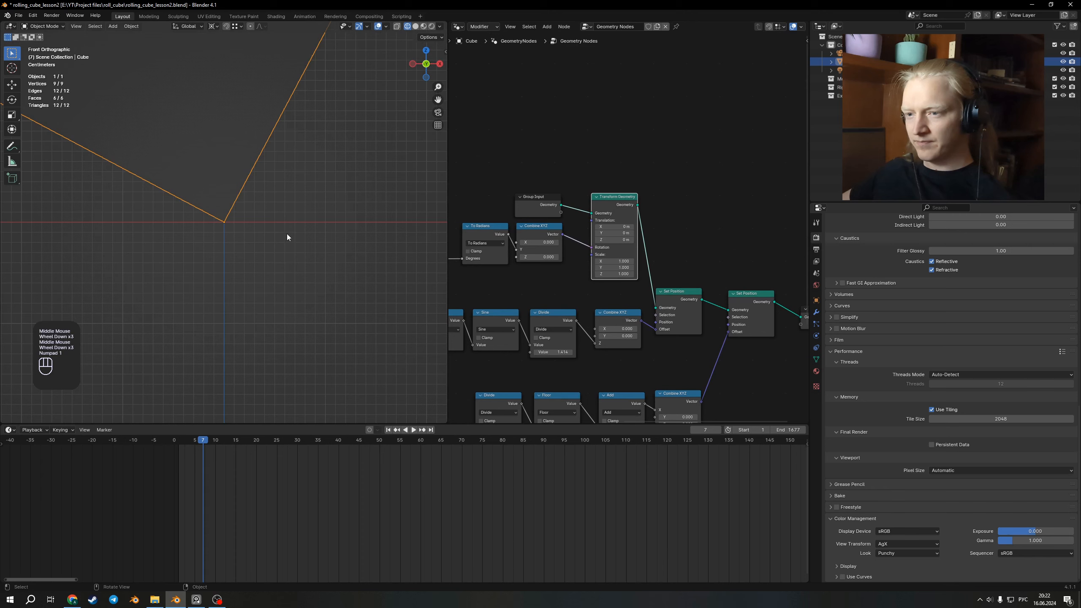
Link Transform Geometry directly to Group Output and play the animation to preview only the rotation
alt+shift+click(618, 208)
scroll(324, 219, down, 3)
middle_drag(625, 262, 579, 245)
scroll(673, 254, down, 2)
scroll(628, 253, up, 2)
key(shift+space)
scroll(293, 255, up, 2)
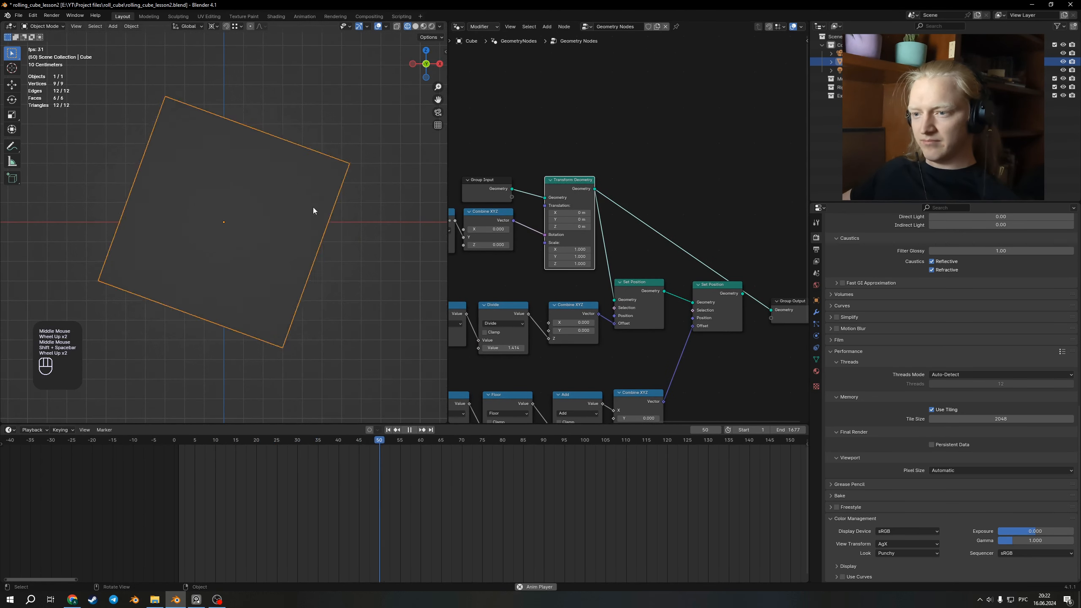
Link the first Set Position node to Group Output and preview the rotation with its vertical offset during playback
shift+middle_drag(618, 246, 671, 193)
alt+shift+click(628, 247)
scroll(274, 138, down, 1)
scroll(260, 170, down, 1)
scroll(259, 226, up, 6)
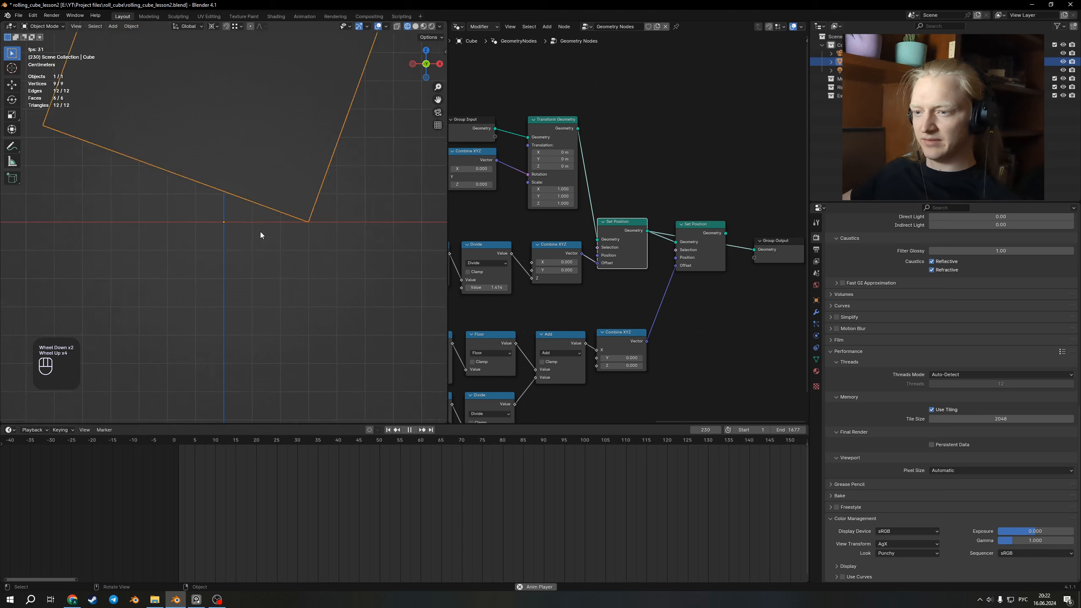
key(shift+space)
Scrub and step through single frames to examine the rotating cube's height relative to the ground line
mouse_move(206, 482)
shift+right_down()
mouse_move(263, 494)
mouse_move(206, 499)
mouse_move(219, 499)
shift+right_up()
scroll(236, 283, up, 2)
scroll(237, 287, up, 1)
drag(219, 443, 253, 452)
scroll(252, 450, down, 5)
key(space)
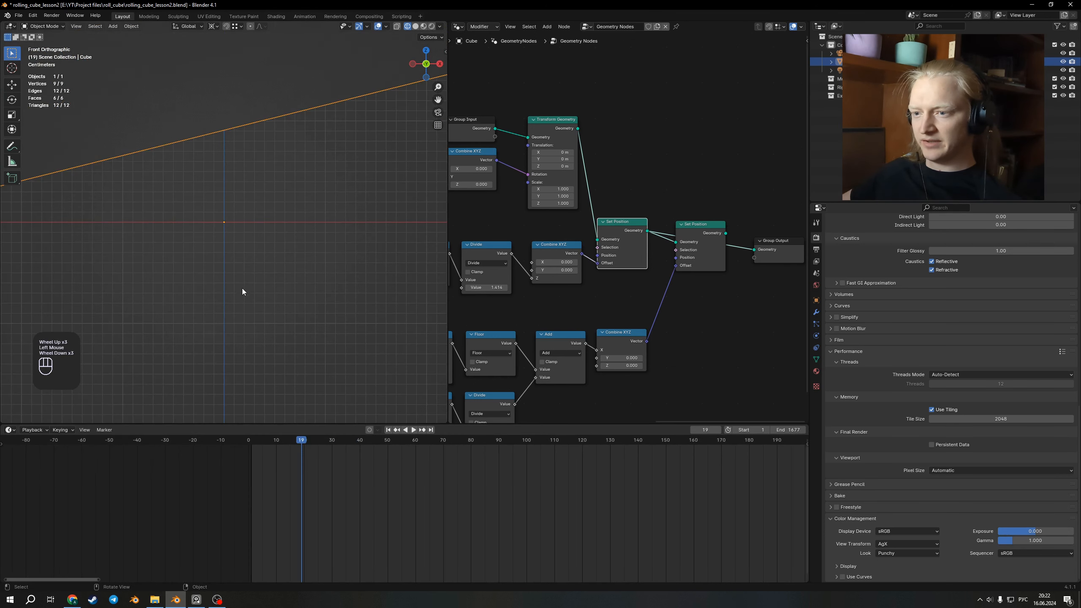
mouse_move(317, 444)
mouse_down()
mouse_move(328, 451)
mouse_move(306, 452)
mouse_up()
key(Right)
key(Right)
key(Left)
key(Right)
key(Left)
key(Right)
key(Right)
drag(310, 441, 340, 455)
Link the last Set Position node back to Group Output and scrub the rolling cube's animation to frame 8
alt+shift+click(699, 247)
scroll(333, 301, down, 3)
shift+middle_drag(333, 304, 294, 340)
drag(340, 441, 273, 442)
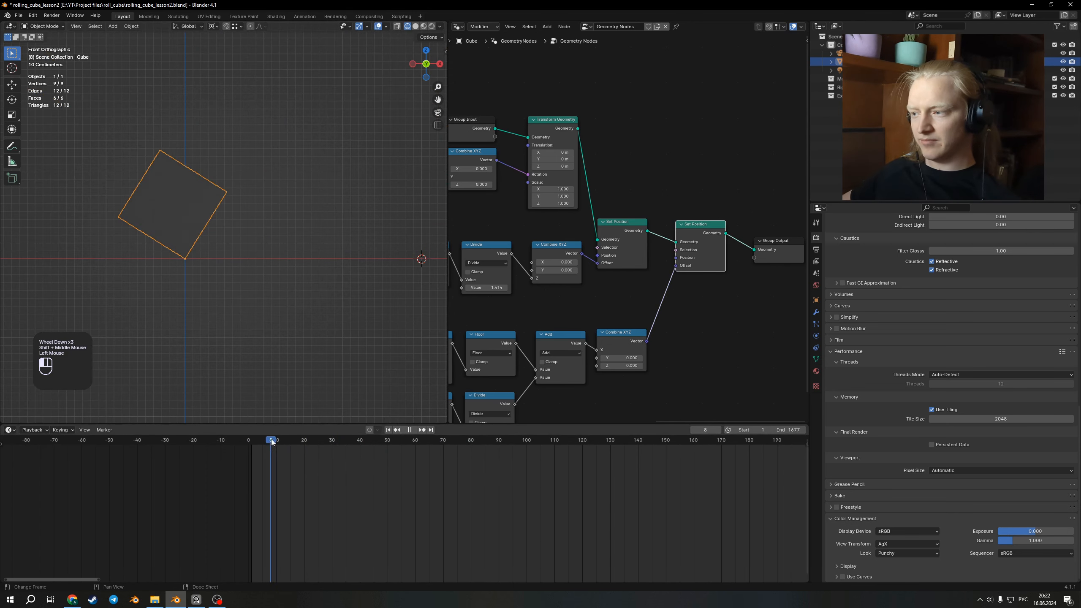
scroll(233, 273, down, 3)
shift+middle_drag(233, 273, 271, 253)
Save rolling_cube_lesson2.blend and start a new file
key(ctrl+s)
key(ctrl+a)
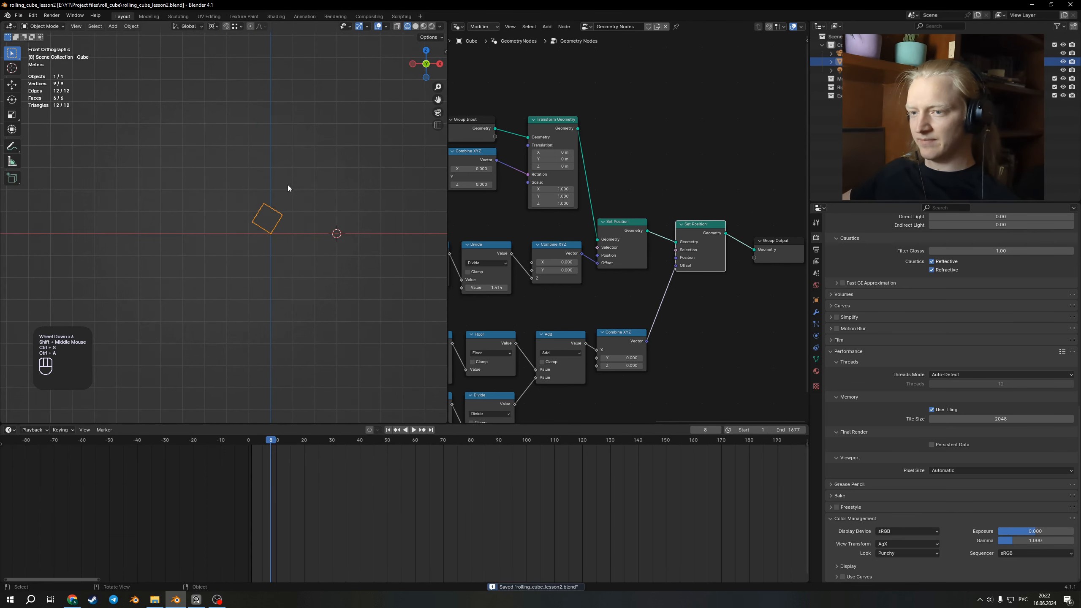
key(ctrl+s)
click(18, 15)
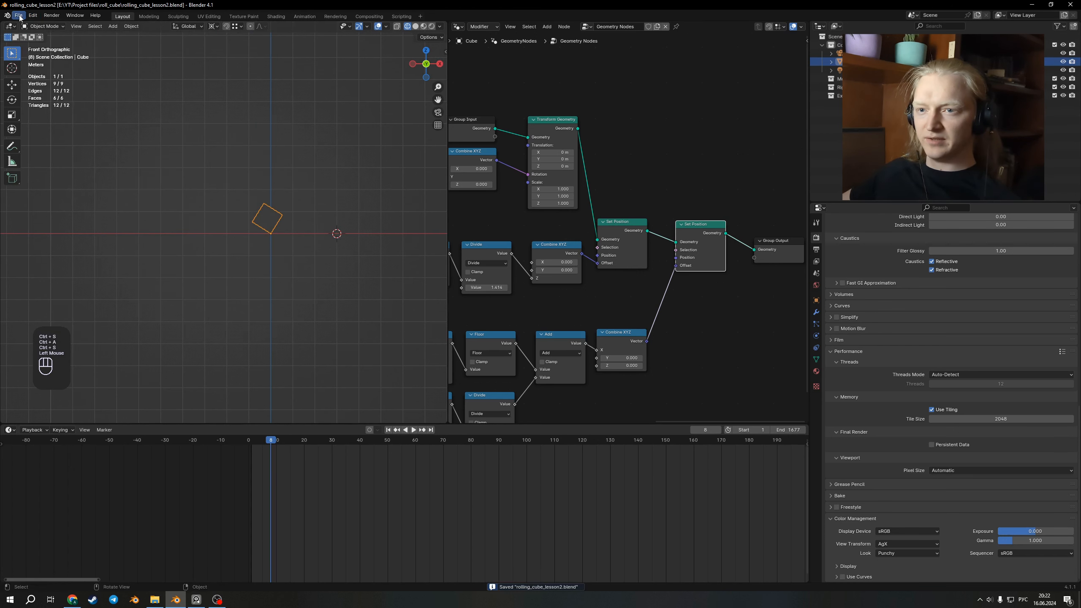
click(18, 15)
mouse_move(22, 27)
click(125, 27)
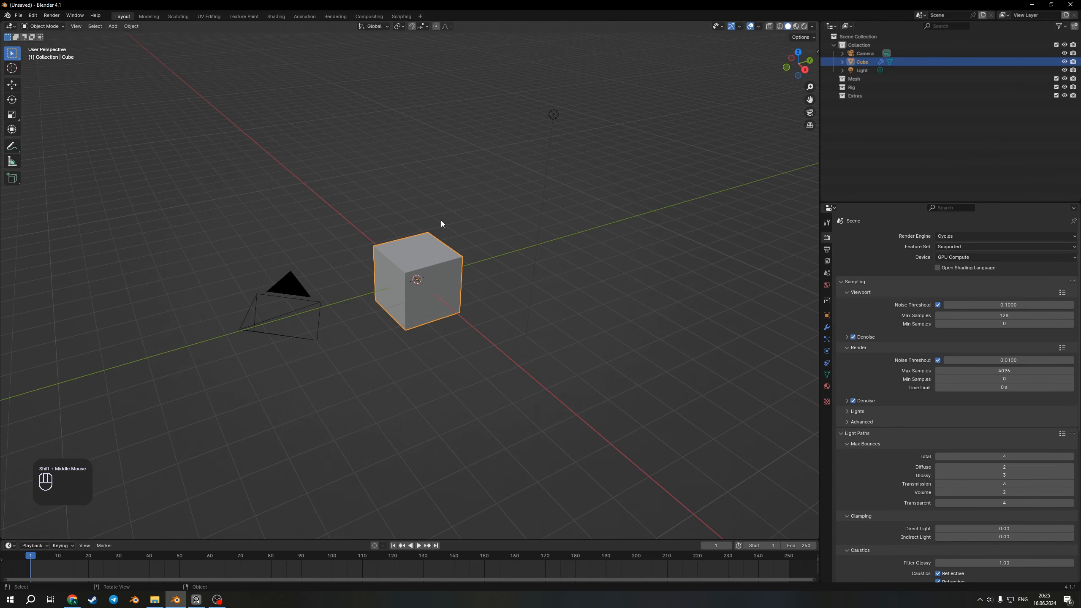
Save the new file as roll_the_cube.blend in the roll_cube folder
key(ctrl+s)
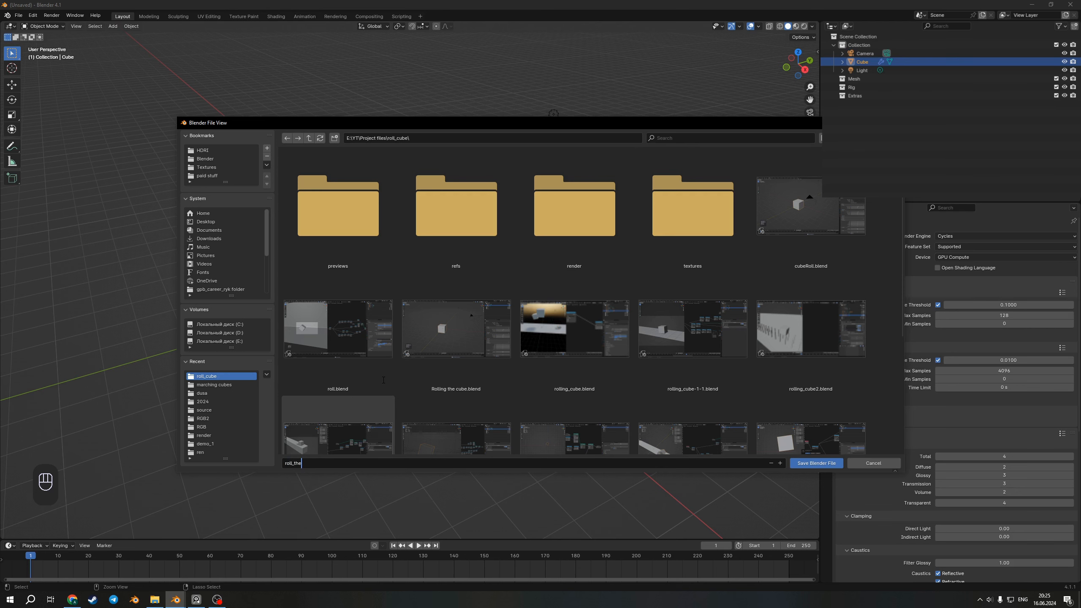
key(Return)
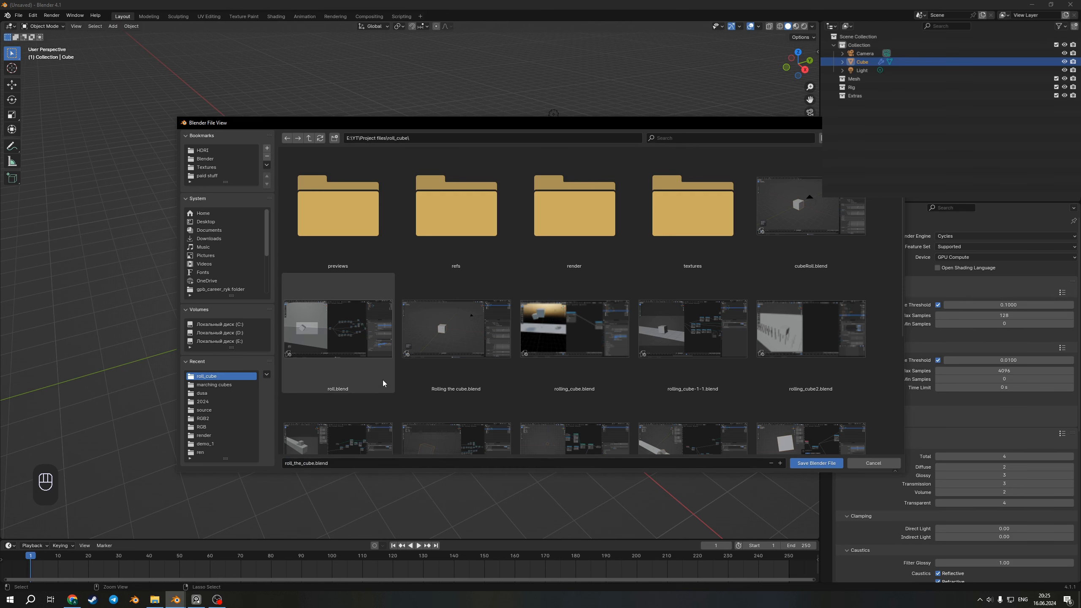
key(Return)
Show the cube's transform values in front view and scale it by 0.5 to 1 m per side
mouse_move(427, 282)
shift+middle_down()
mouse_move(436, 281)
mouse_move(420, 288)
shift+middle_up()
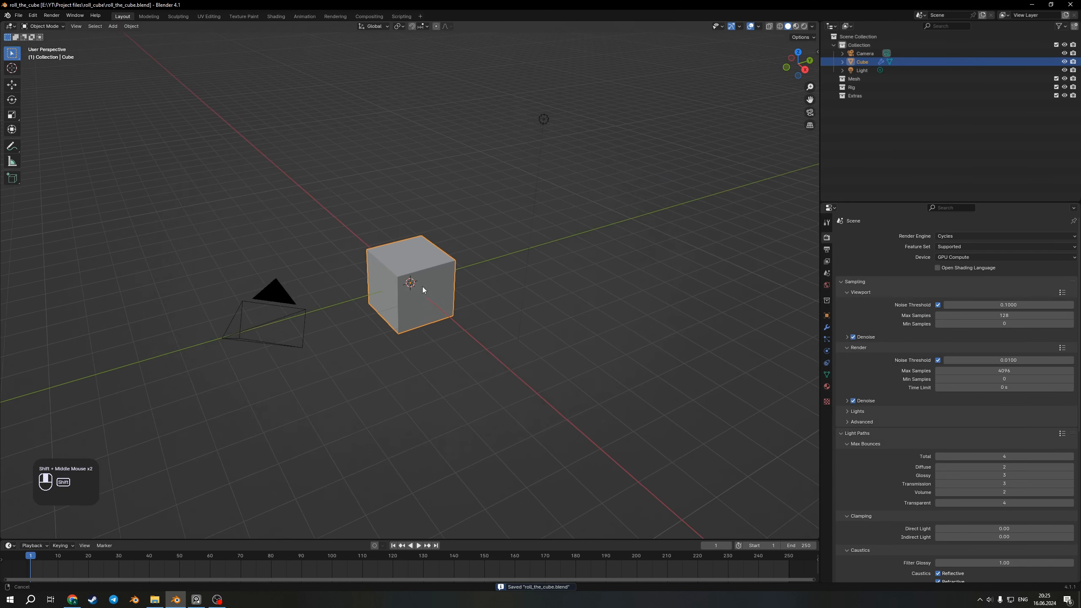
shift+middle_drag(422, 357, 449, 344)
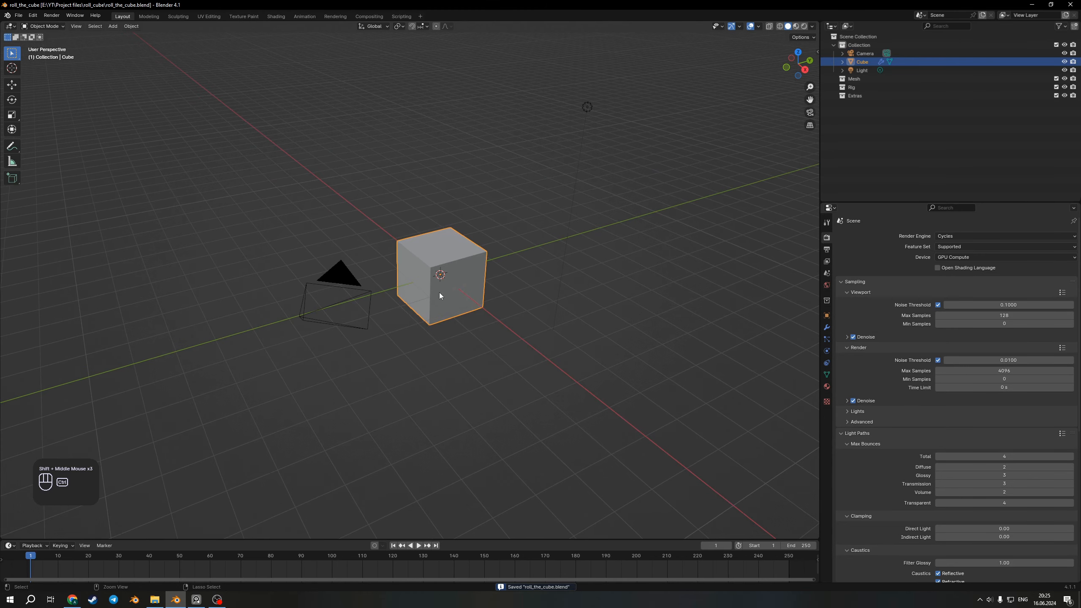
middle_drag(442, 284, 495, 279)
middle_drag(543, 179, 532, 209)
key(KP_1)
key(n)
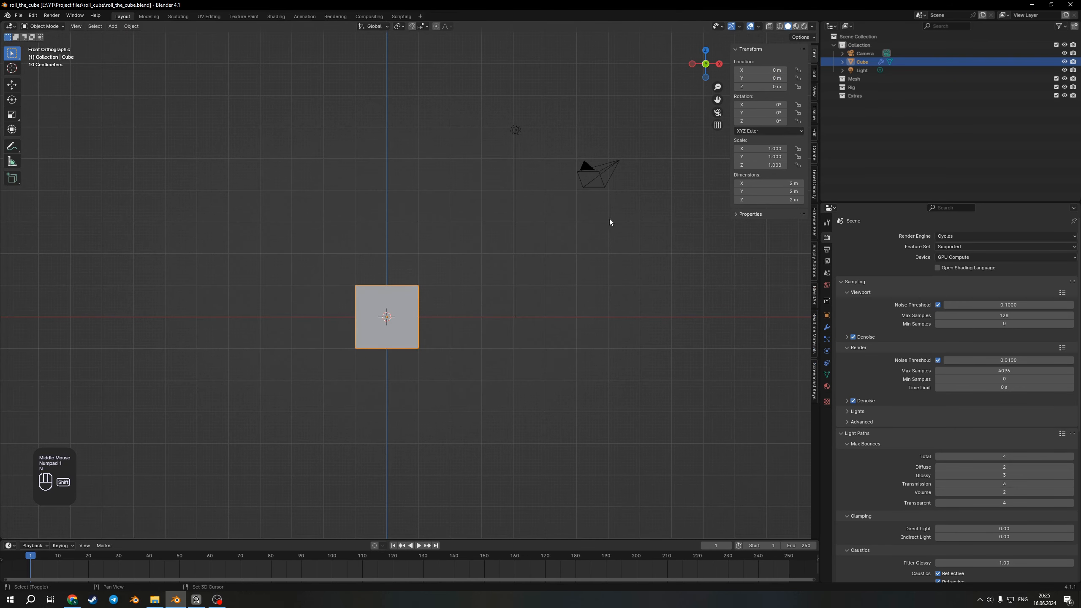
shift+middle_drag(439, 292, 487, 265)
scroll(487, 266, up, 2)
text(s.)
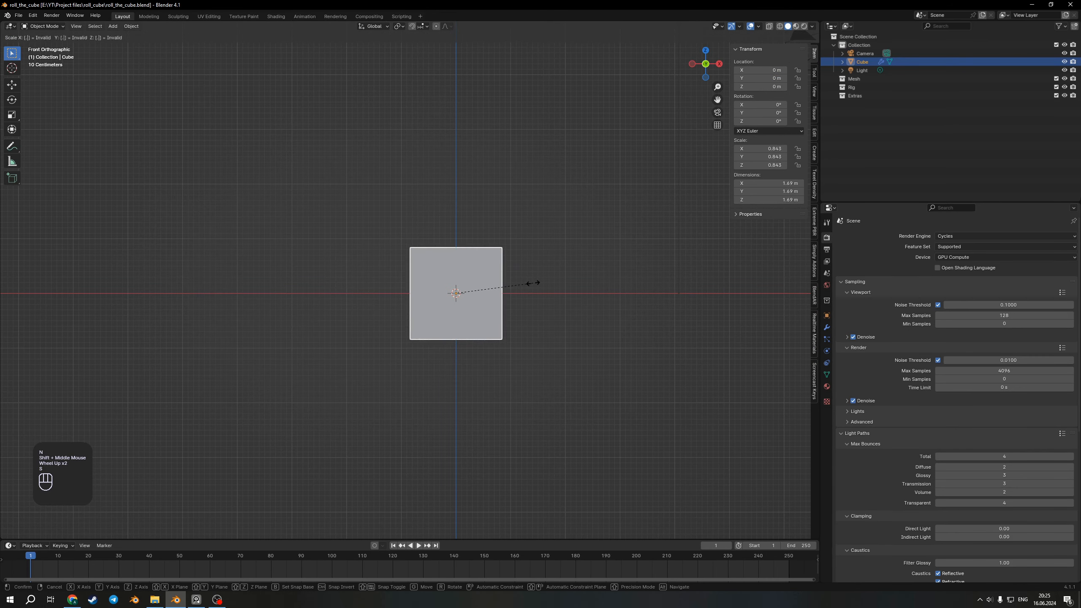
text(5)
click(533, 282)
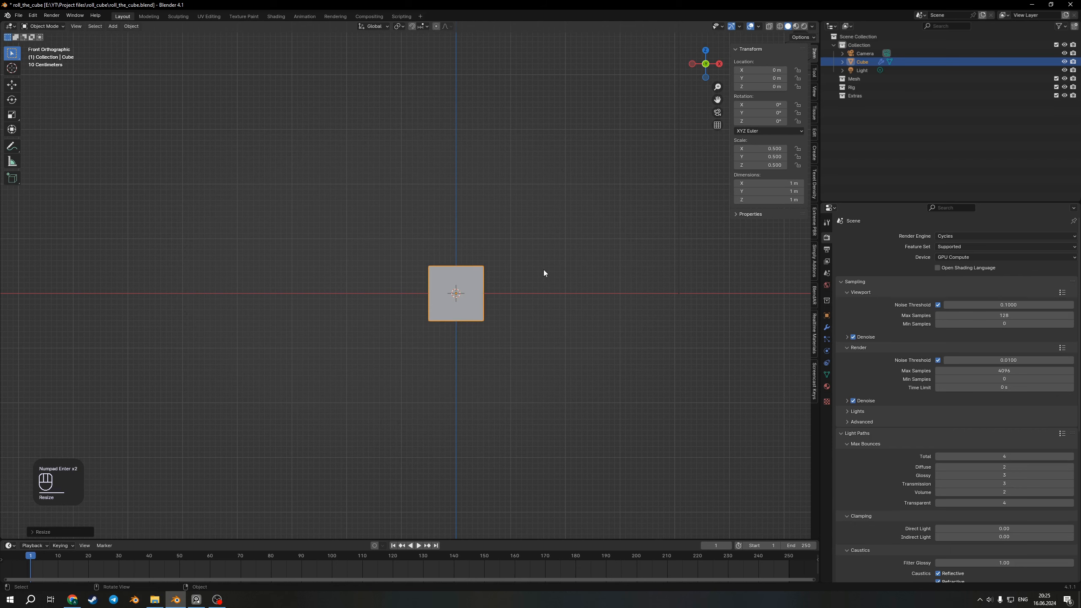
Apply the cube's scale so it reads 1.000 on all axes
scroll(517, 268, up, 2)
shift+middle_drag(517, 269, 457, 285)
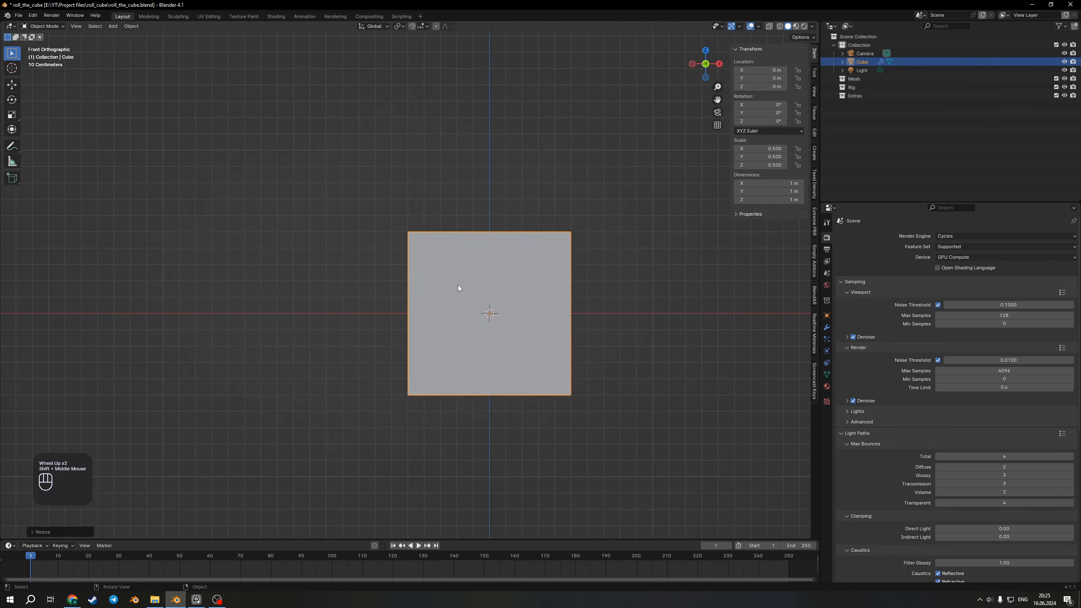
scroll(387, 303, up, 1)
middle_drag(613, 247, 599, 259)
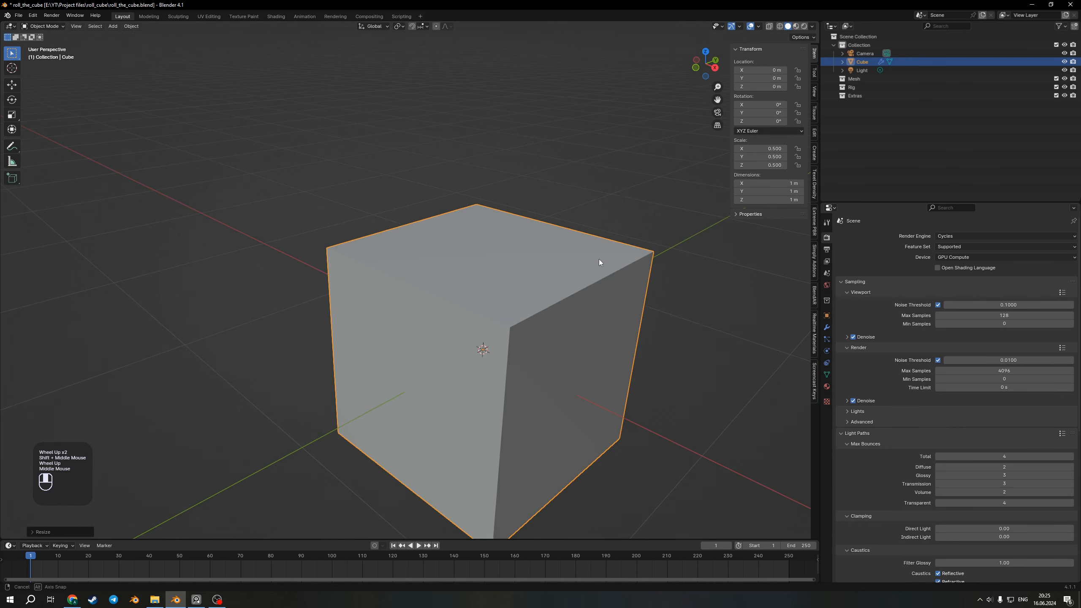
key(ctrl+a)
click(600, 199)
middle_drag(600, 200, 439, 211)
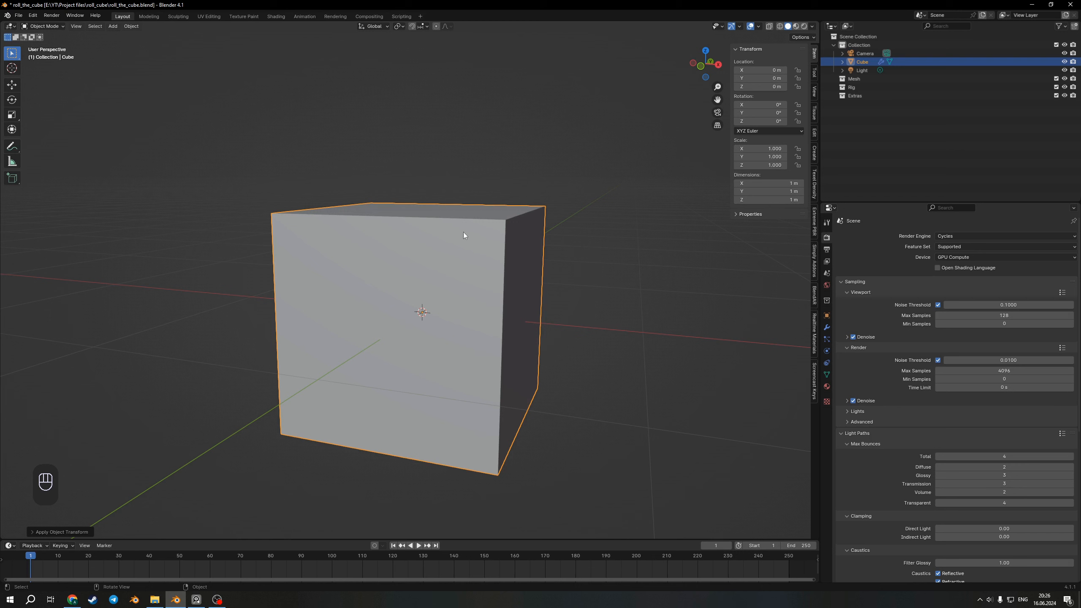
Split the 3D viewport vertically and switch the new area to the Geometry Node Editor with the cube selected
drag(817, 24, 518, 28)
key(n)
click(591, 171)
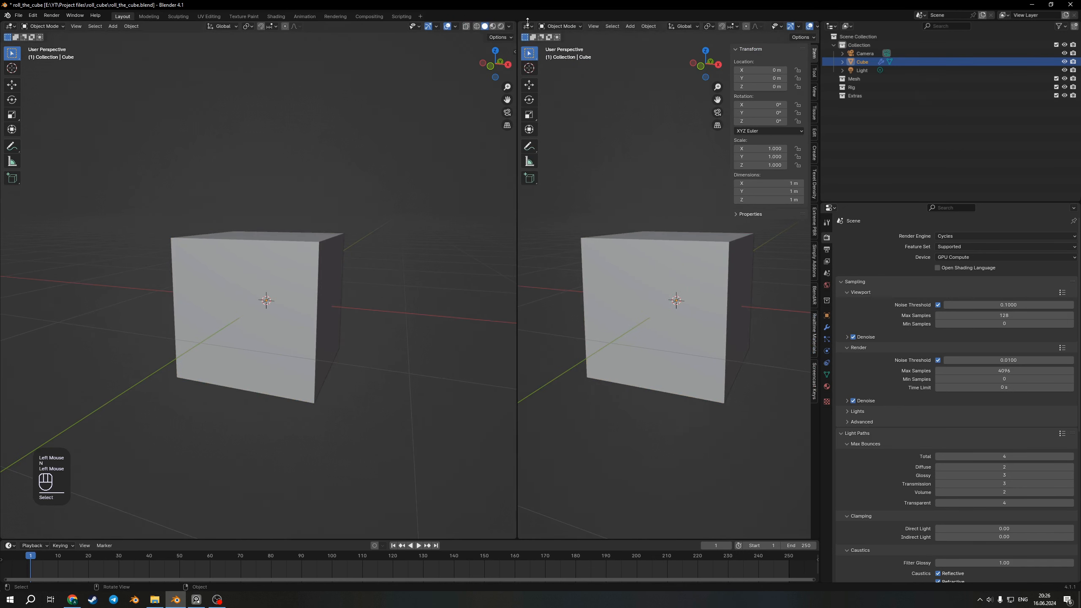
click(528, 26)
click(549, 96)
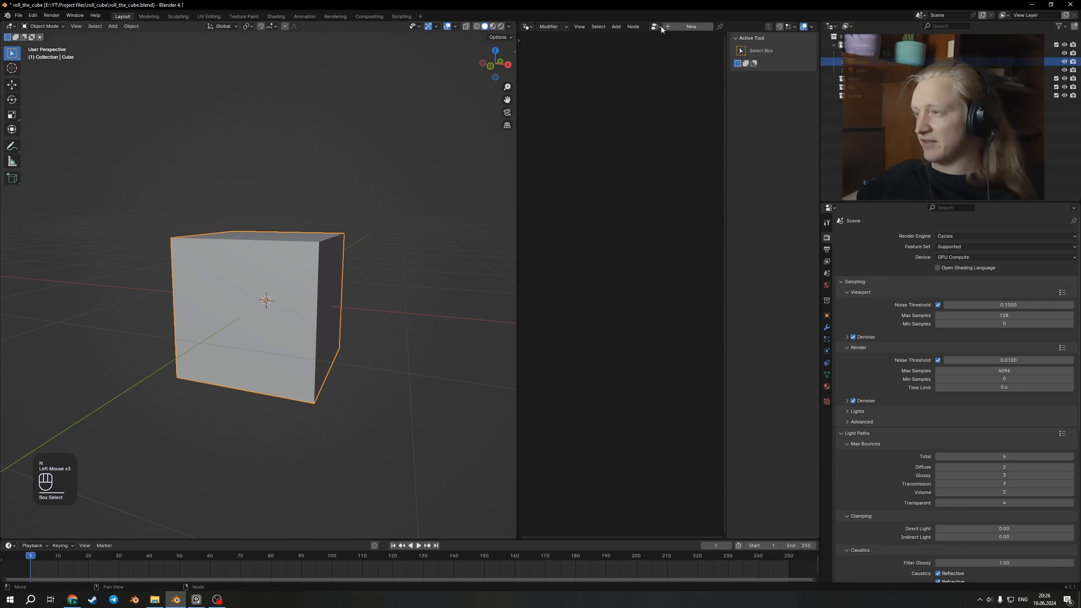
Create a new geometry node group on the cube and insert a Transform Geometry node between Group Input and Group Output
click(677, 27)
key(n)
middle_drag(611, 312, 680, 206)
scroll(686, 225, up, 2)
key(shift+a)
text(t)
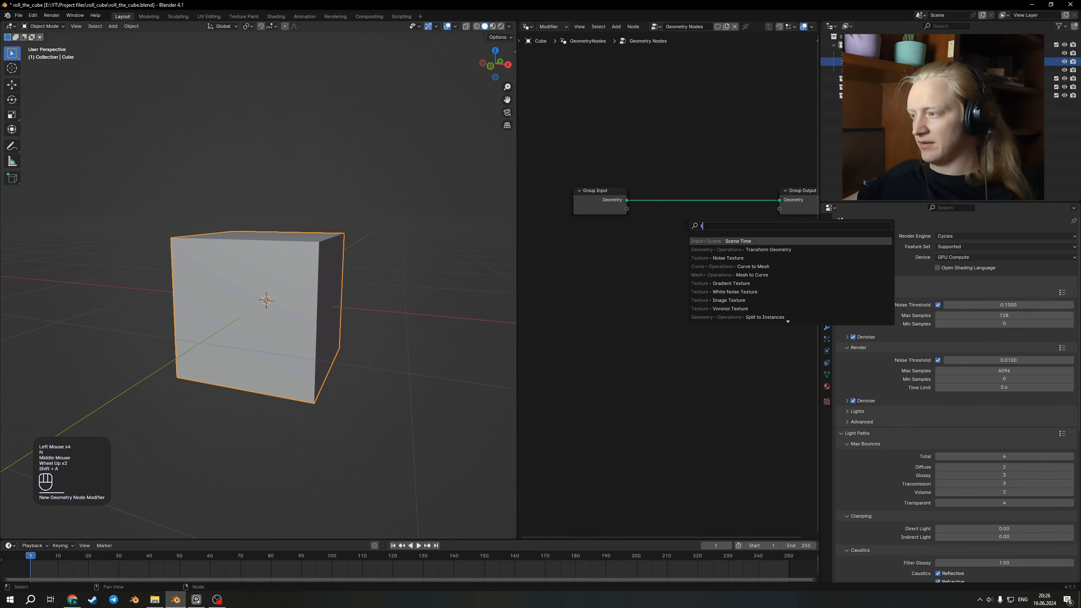
text(rans)
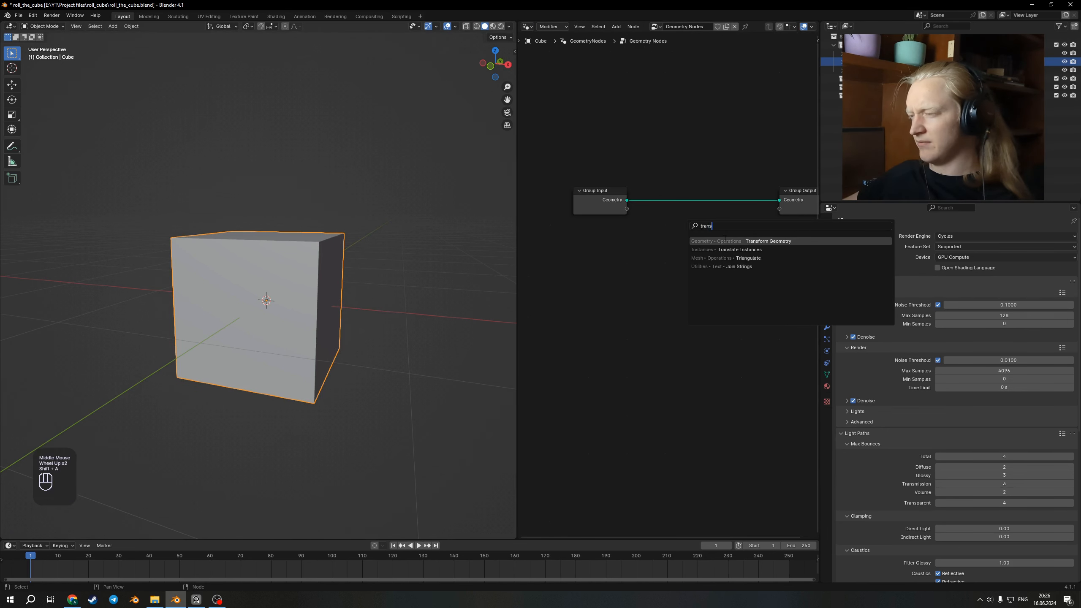
click(725, 241)
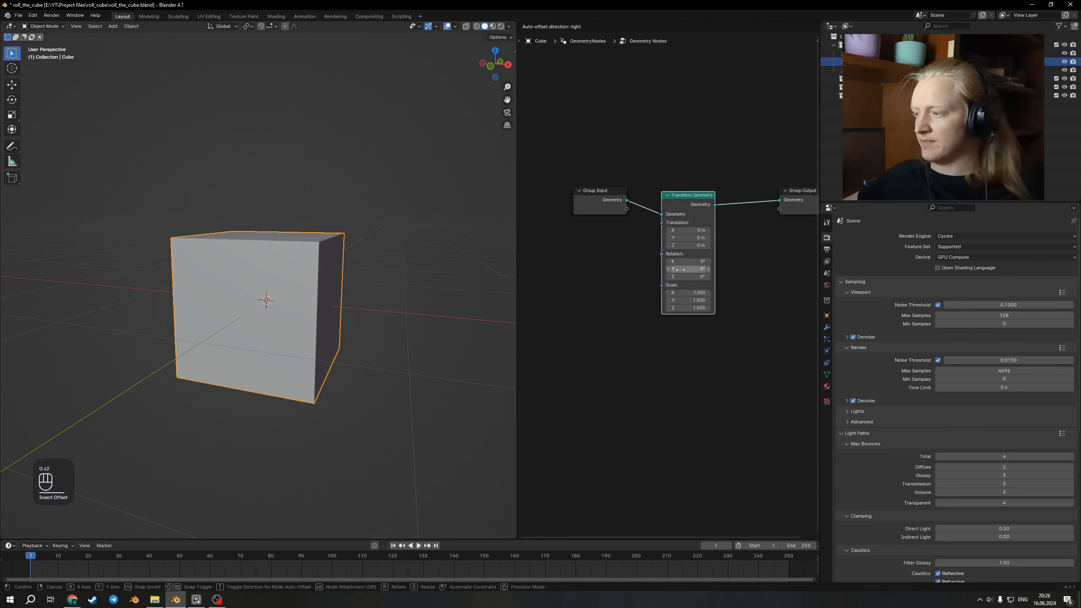
click(685, 304)
Try changing the Transform Geometry node's Y rotation to see the cube turn, and cancel the change
scroll(335, 305, up, 1)
scroll(335, 304, down, 1)
middle_drag(334, 304, 342, 315)
drag(693, 304, 736, 304)
right_click(692, 304)
Add a Scene Time node ahead of the Transform Geometry node
middle_drag(568, 306, 604, 270)
key(shift+a)
text(scen)
key(Return)
click(601, 270)
scroll(618, 273, up, 2)
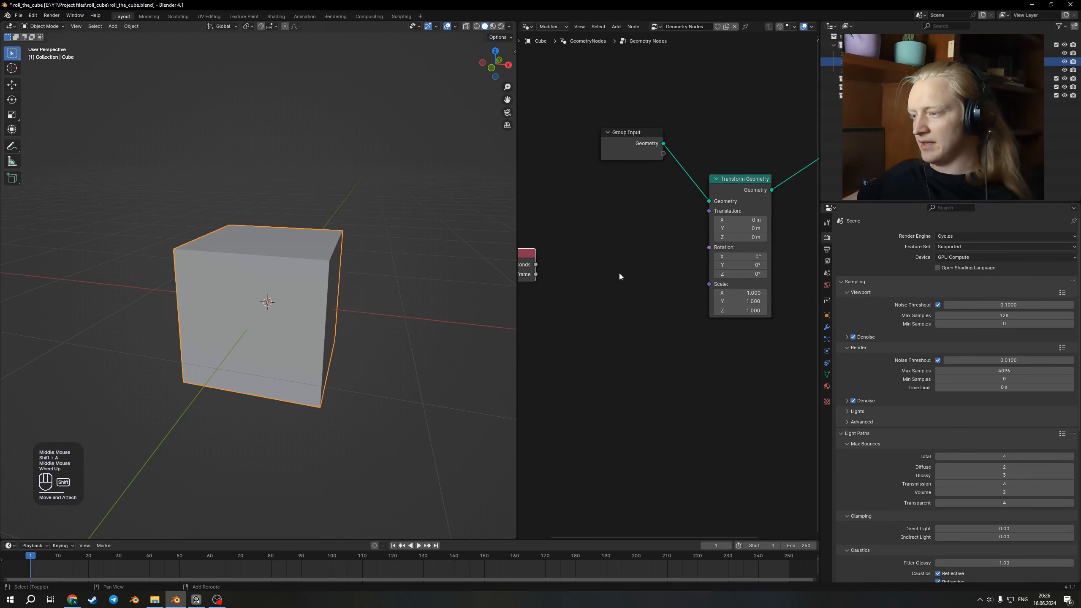
Add a Combine XYZ node and link its vector to the Transform Geometry node's Rotation input
key(shift+a)
text(xyz)
key(Return)
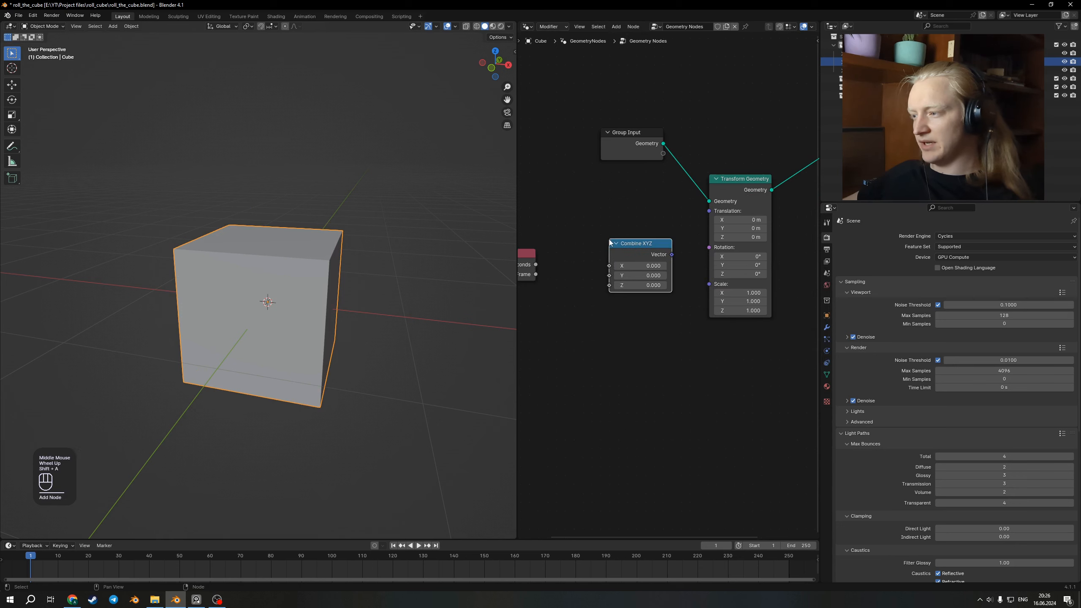
drag(708, 245, 708, 248)
middle_drag(579, 288, 645, 272)
Try linking Scene Time's Frame output directly to the Y input of Combine XYZ and play the animation
drag(603, 259, 676, 259)
key(shift+space)
key(shift+space)
Insert a To Radians node between Scene Time's Frame output and Combine XYZ's Y input, and show the cube in front view
middle_drag(593, 255, 655, 228)
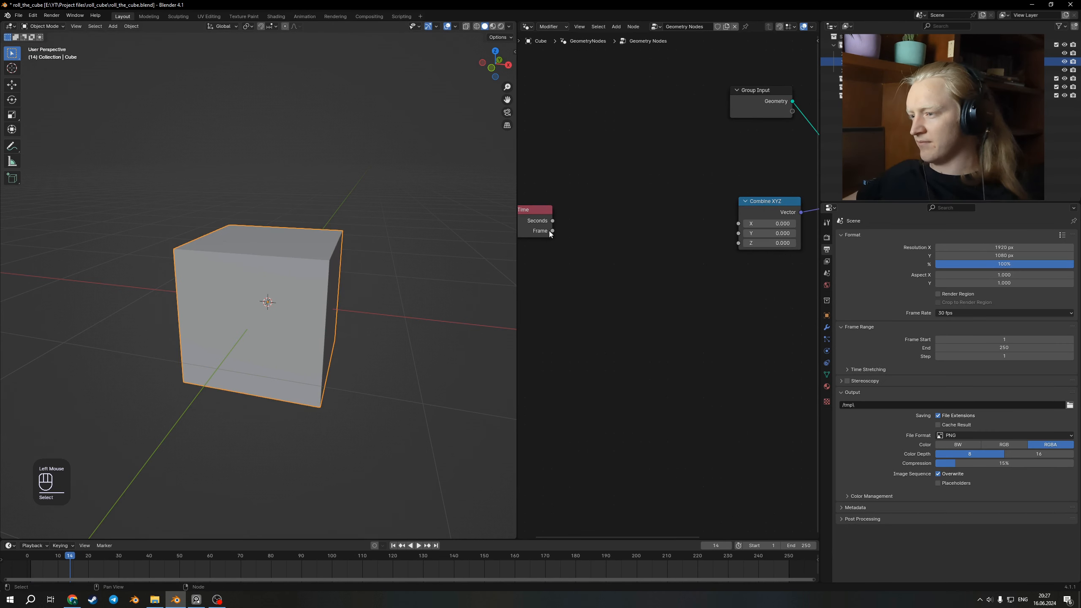
drag(551, 232, 612, 169)
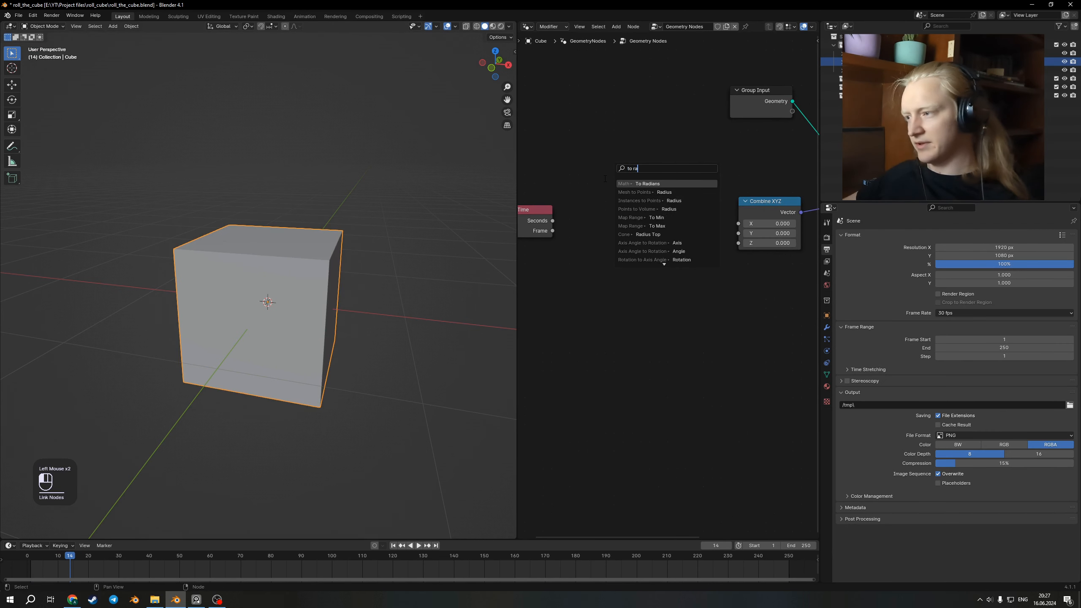
click(639, 185)
click(632, 232)
drag(664, 219, 680, 215)
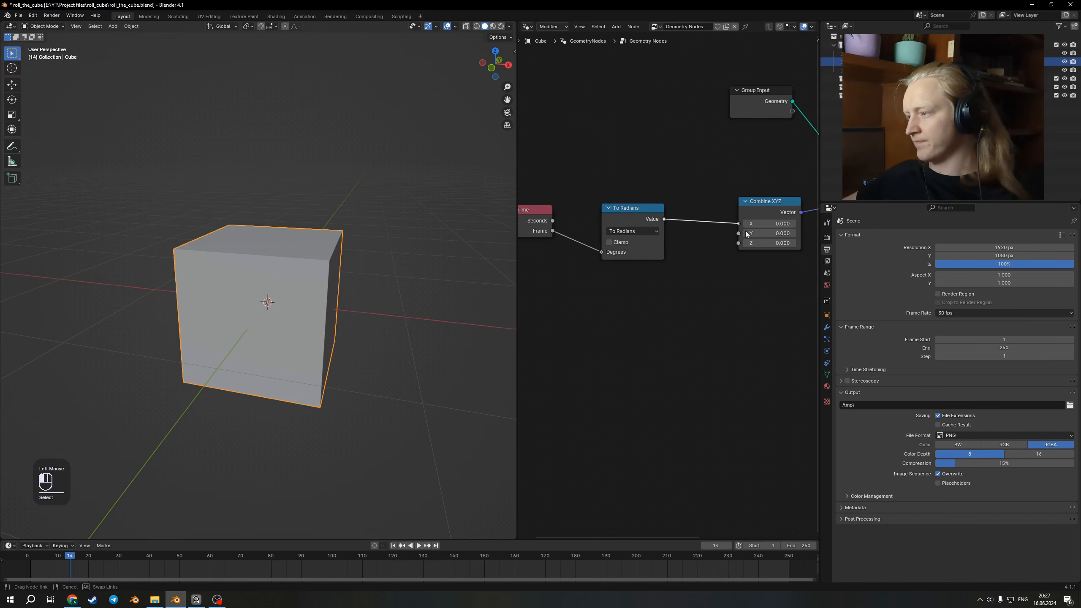
drag(746, 236, 746, 235)
key(KP_1)
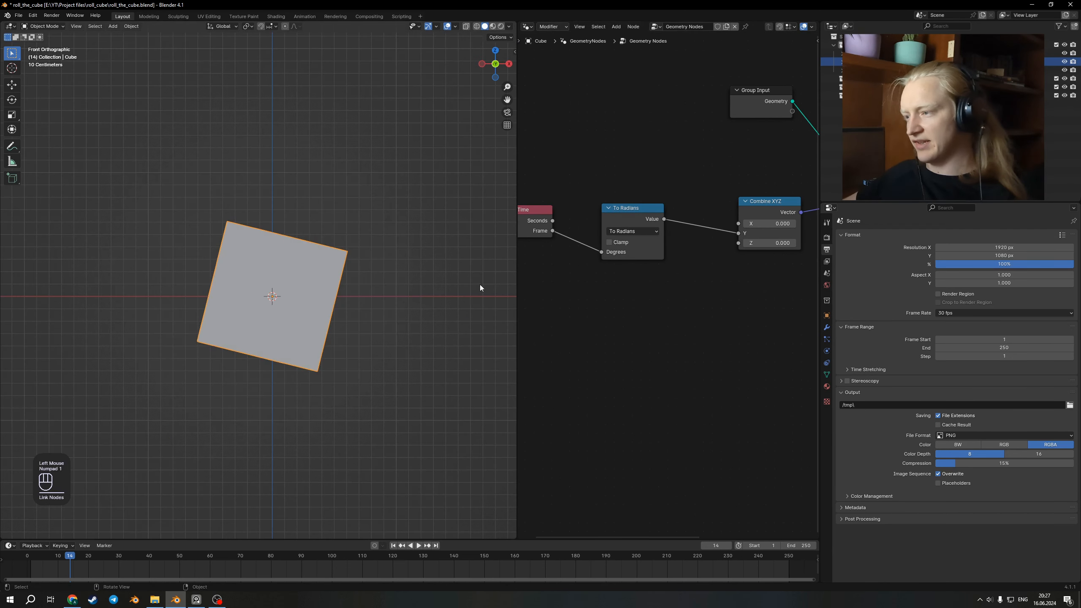
Move the To Radians node closer to the Combine XYZ node
middle_drag(565, 237, 615, 235)
drag(602, 231, 665, 164)
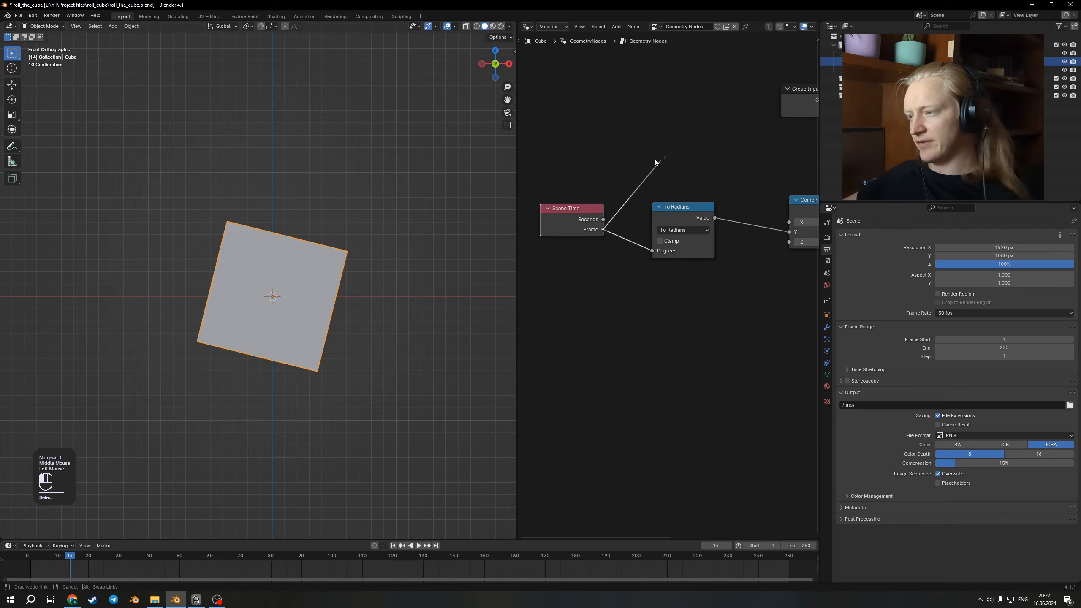
middle_drag(721, 183, 604, 184)
drag(566, 207, 597, 200)
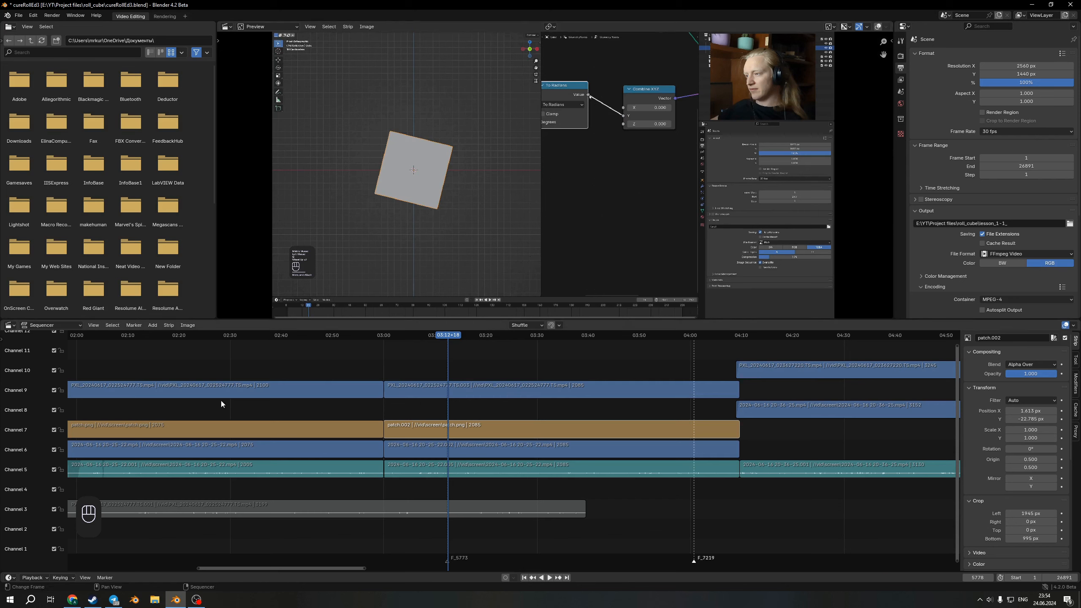
Switch to the browser and examine the degrees and radians circle diagram in the image results
click(73, 599)
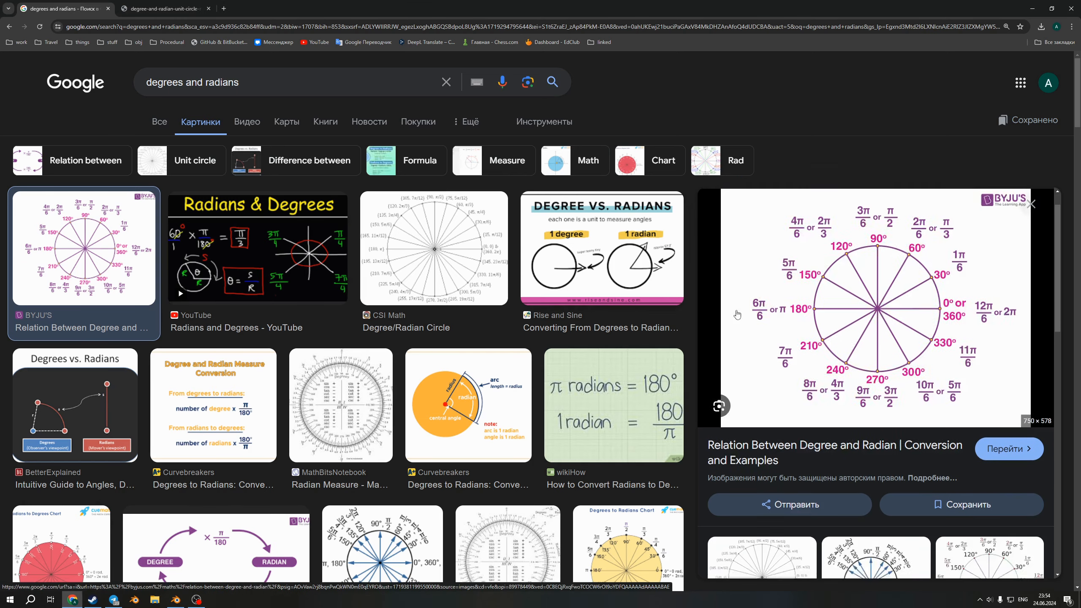
triple_click(210, 84)
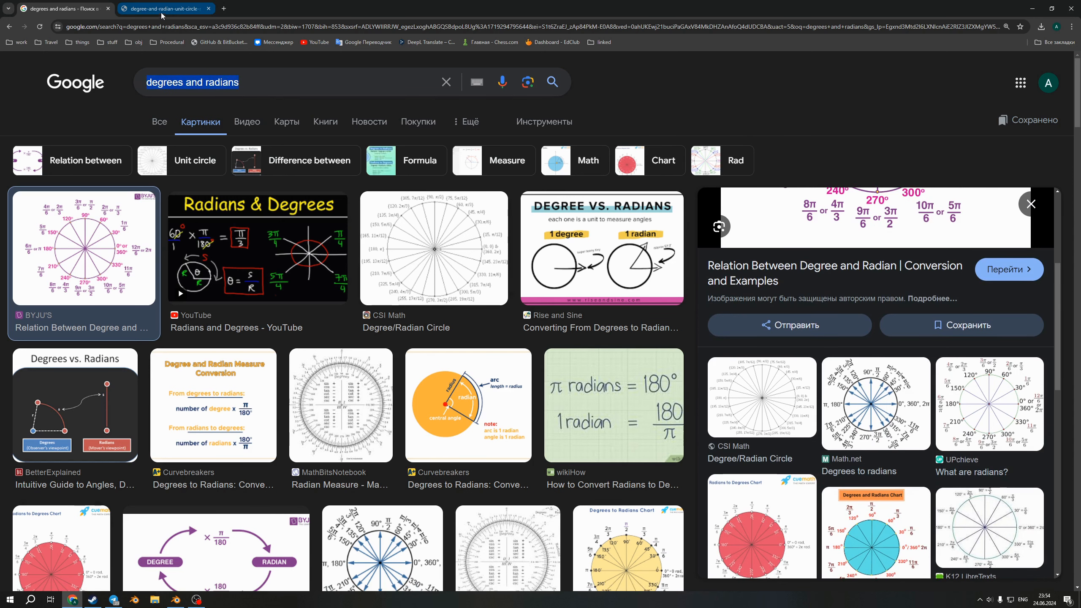
scroll(791, 293, up, 4)
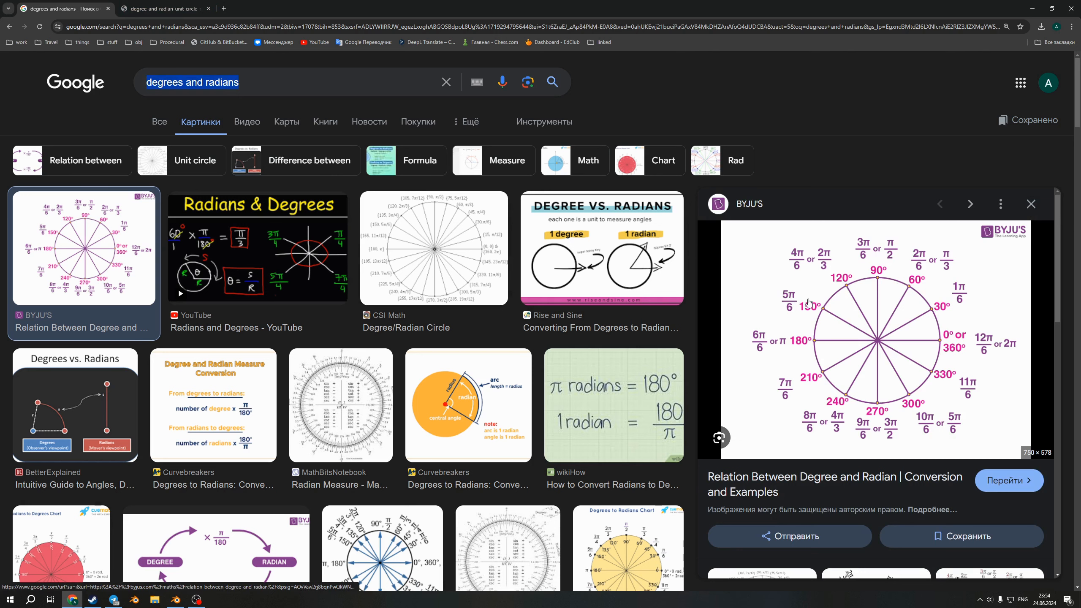
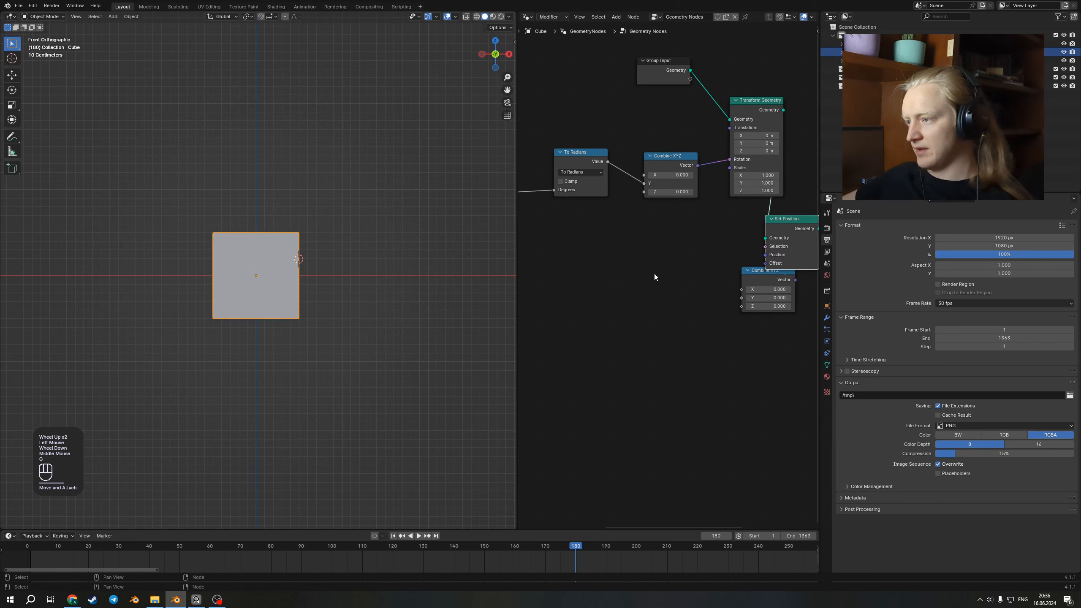
Reposition the Set Position and Scene Time nodes to make room in the node tree
key(g)
click(697, 232)
scroll(596, 268, down, 3)
scroll(735, 291, up, 1)
middle_drag(540, 271, 604, 260)
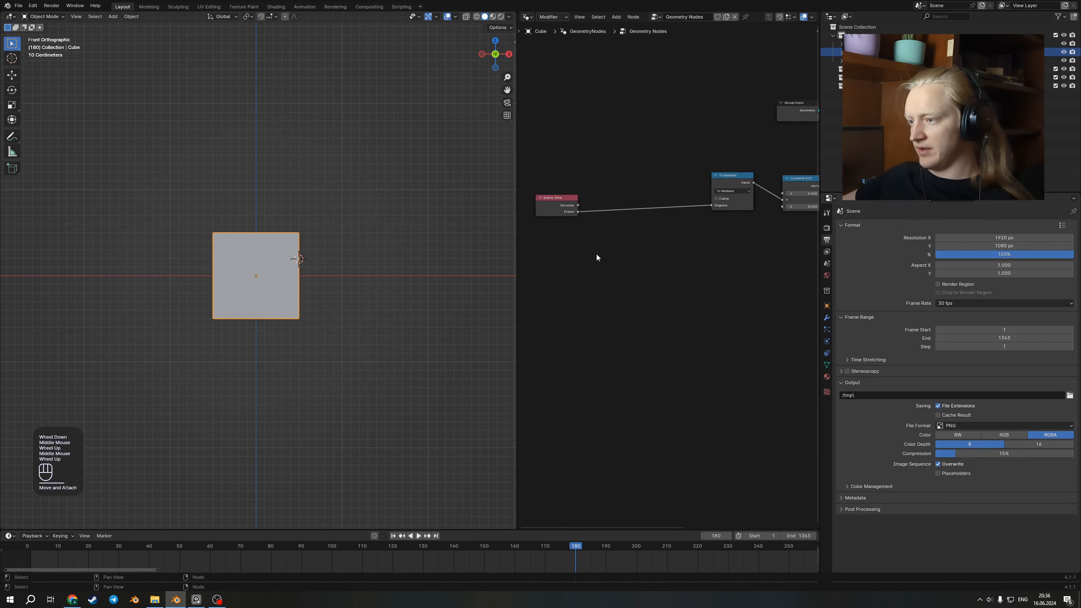
scroll(617, 261, up, 3)
drag(545, 188, 528, 122)
Branch Scene Time's Frame output into the second value of a new Subtract node and set its first value to 135
drag(594, 203, 706, 331)
text(subt)
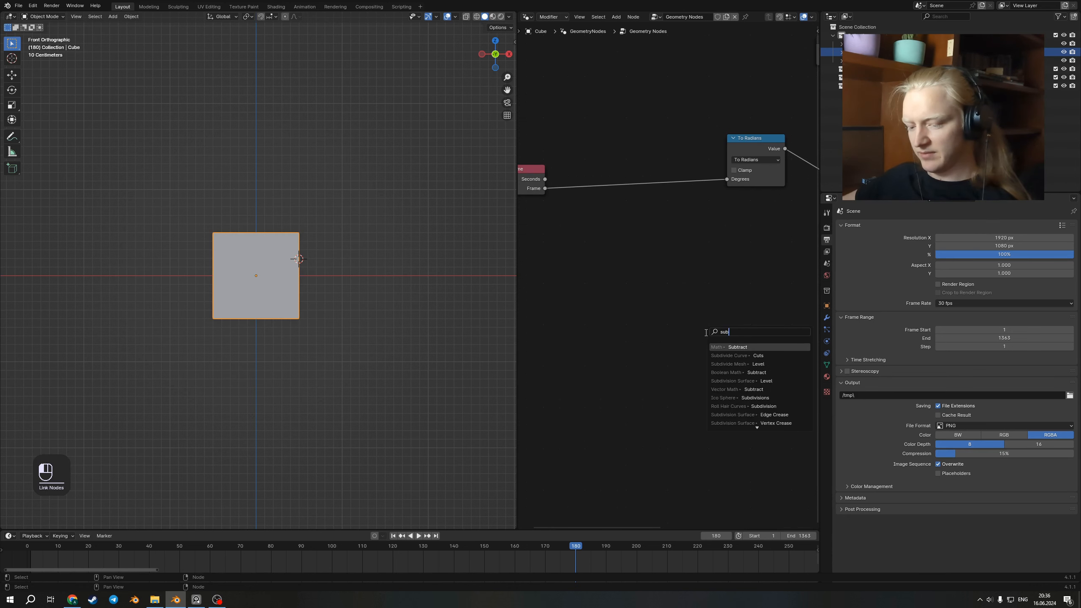
key(Return)
middle_drag(738, 358, 651, 257)
scroll(652, 257, up, 2)
drag(597, 271, 599, 291)
click(666, 273)
text(135)
key(Return)
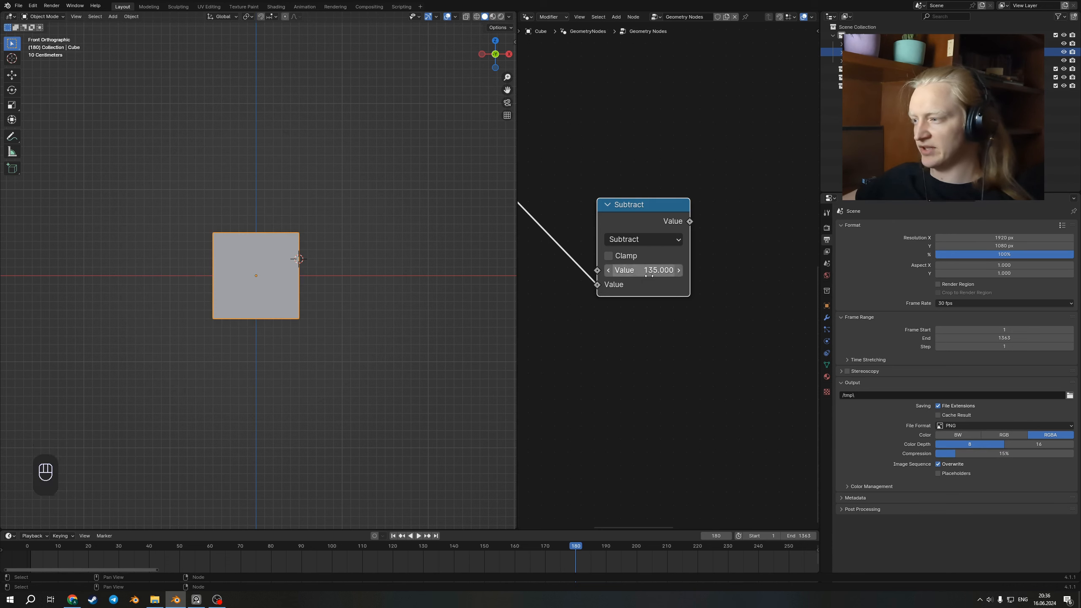
Add a To Radians node to the output of the Subtract node
scroll(640, 280, down, 2)
middle_drag(640, 281, 617, 297)
scroll(697, 273, down, 2)
middle_drag(698, 272, 631, 305)
scroll(631, 302, up, 2)
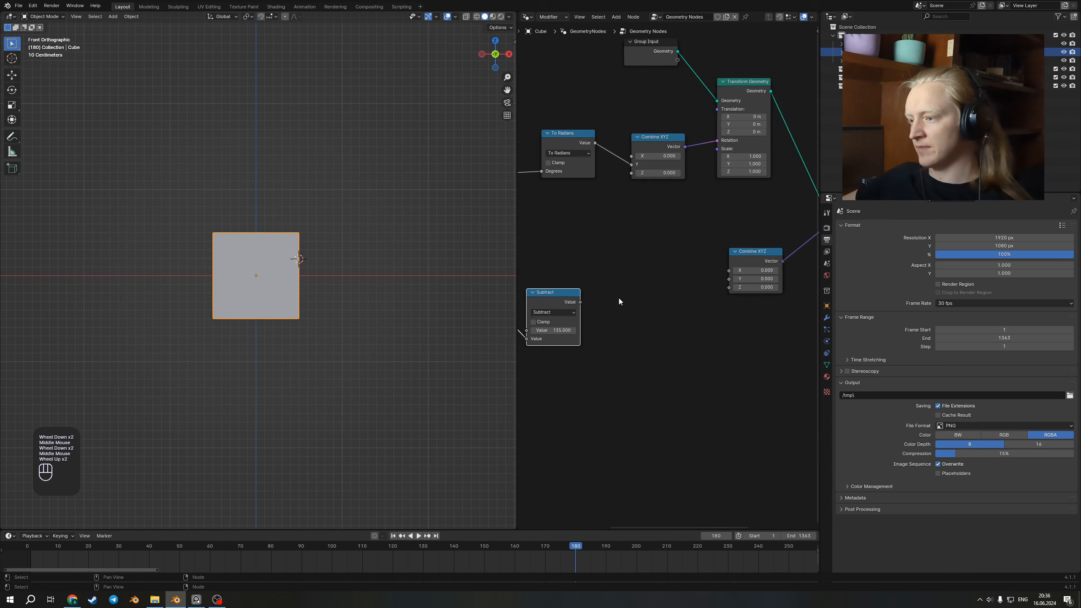
drag(580, 302, 634, 281)
text(to rad)
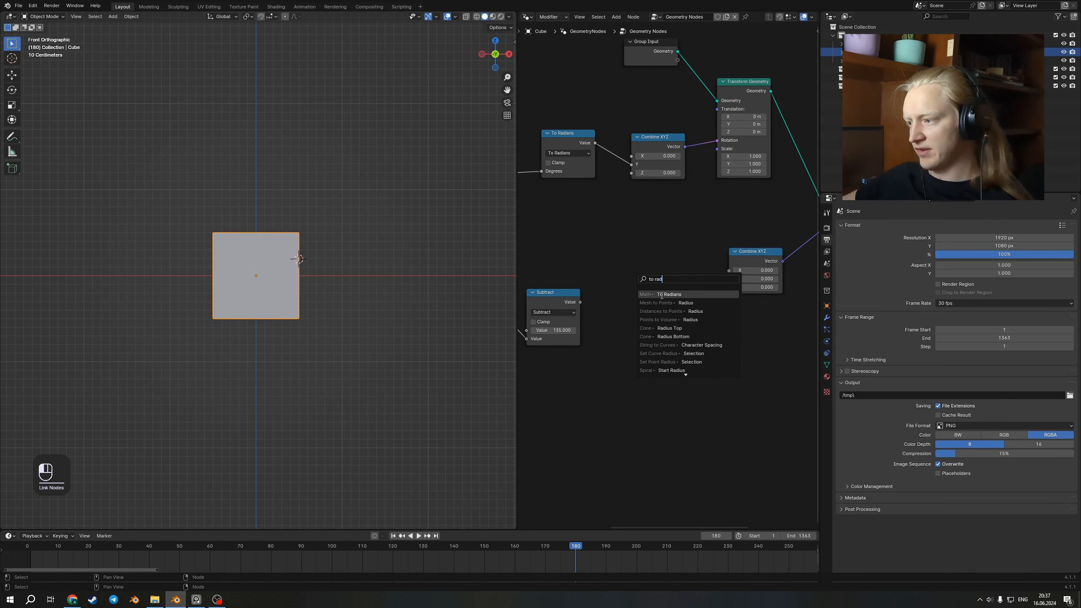
key(Return)
click(628, 305)
Add a Sine node after the lower To Radians node, link it to the offset Combine XYZ's Z input, and play the animation
middle_drag(698, 355, 646, 324)
scroll(646, 324, up, 1)
drag(591, 261, 650, 307)
text(sine)
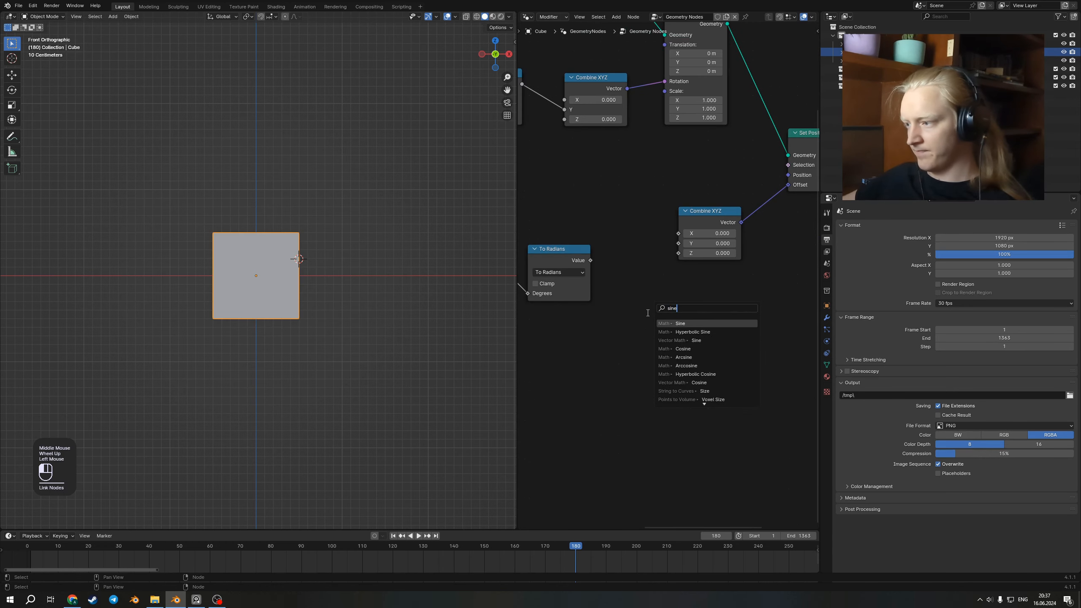
key(Return)
click(679, 301)
drag(683, 293, 678, 254)
click(659, 286)
key(g)
click(636, 264)
key(shift+space)
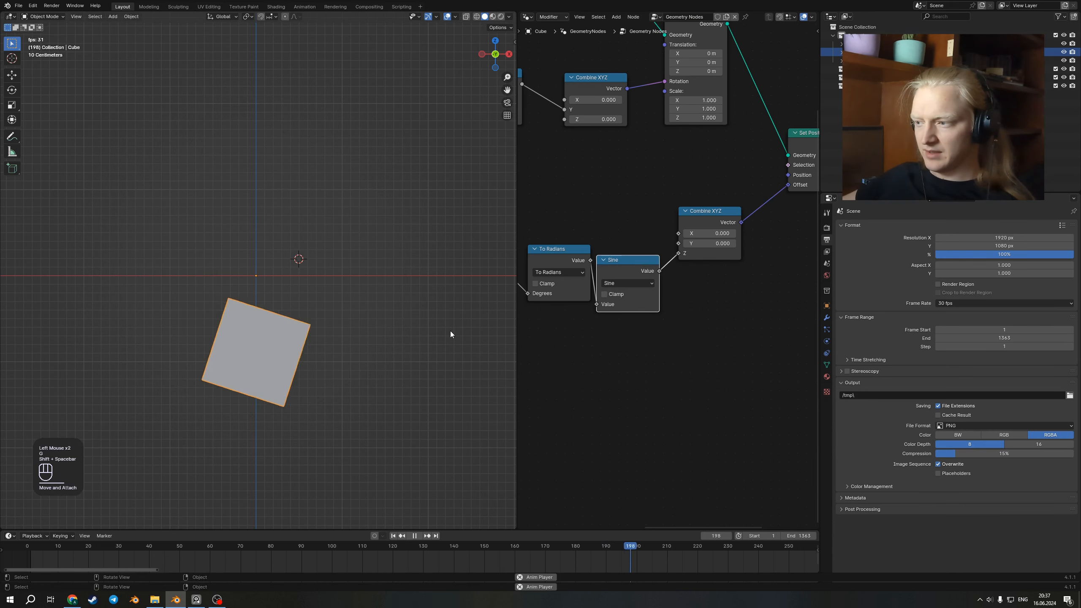
Move the Scene Time node farther away from the To Radians and Subtract nodes
scroll(572, 327, down, 2)
middle_drag(573, 328, 717, 334)
scroll(717, 335, up, 1)
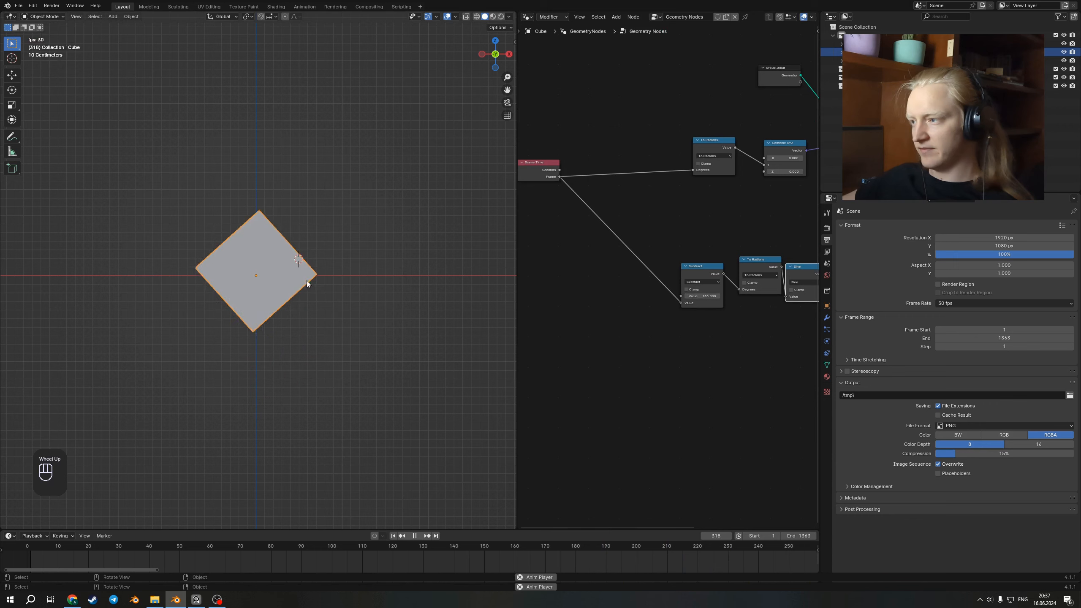
click(543, 175)
key(g)
click(512, 164)
middle_drag(520, 175, 595, 191)
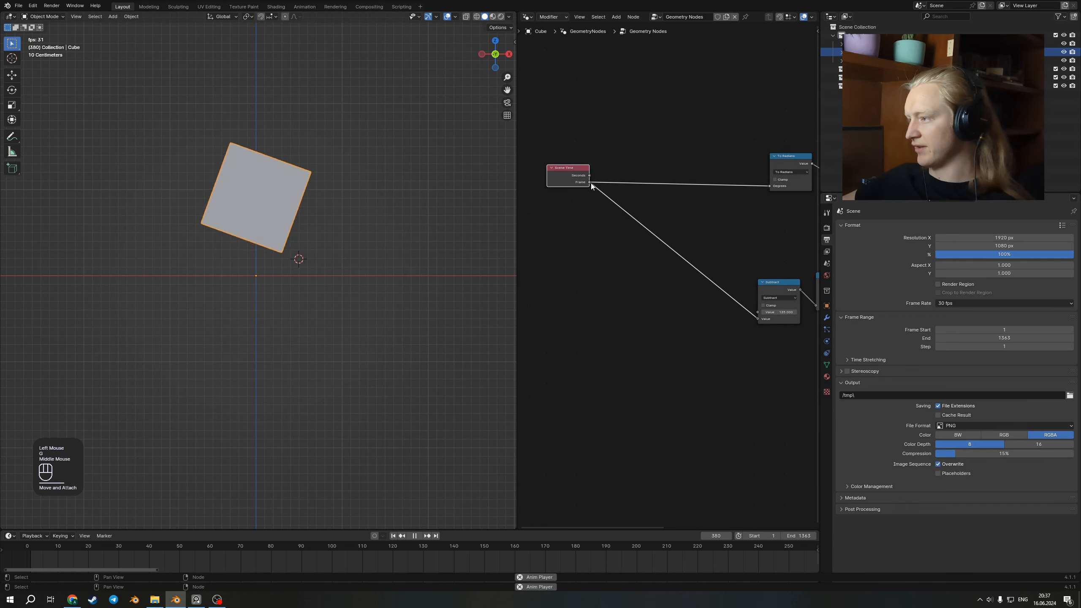
Insert a Floored Modulo node with a value of 90 between Scene Time's Frame output and the Subtract node
drag(590, 182, 651, 312)
text(floo)
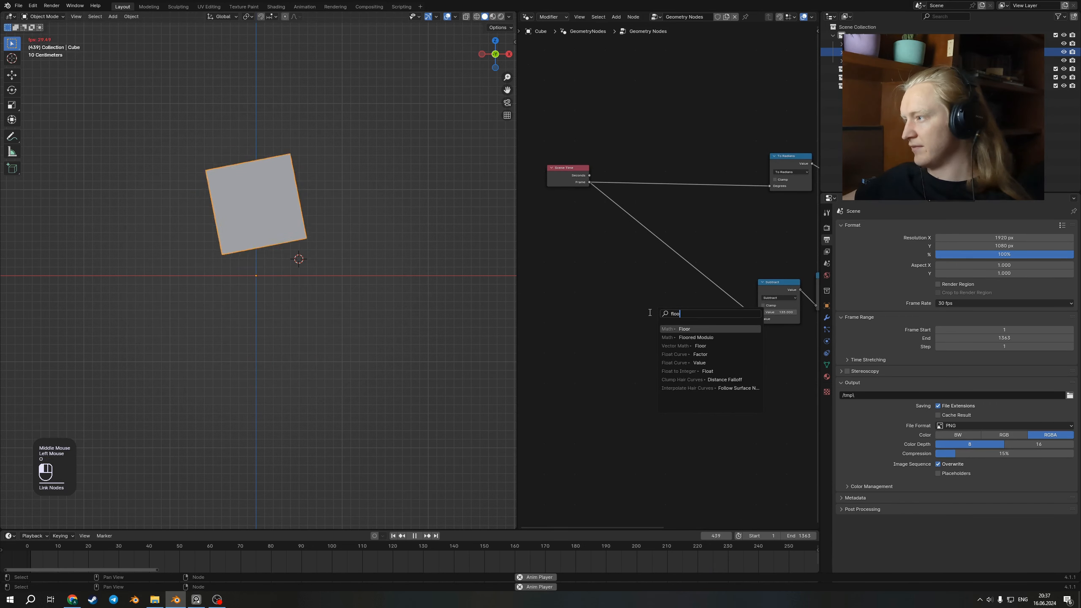
text( mo)
key(Return)
click(660, 333)
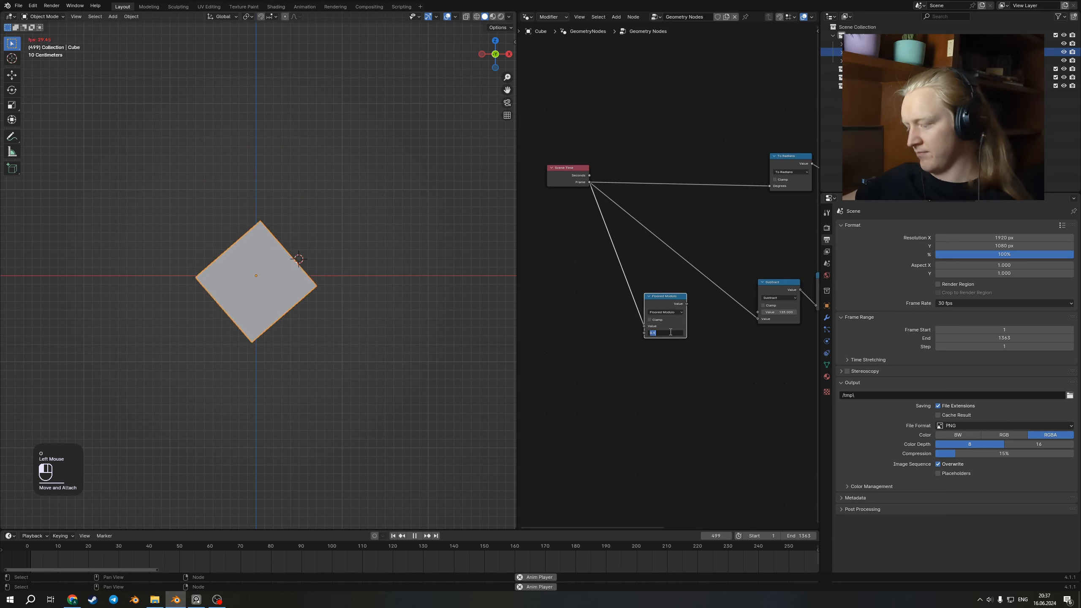
text(90)
key(Return)
drag(686, 303, 763, 327)
Stop playback, go to frame 90, and try lowering the cube along Z onto the X axis line
scroll(258, 256, up, 3)
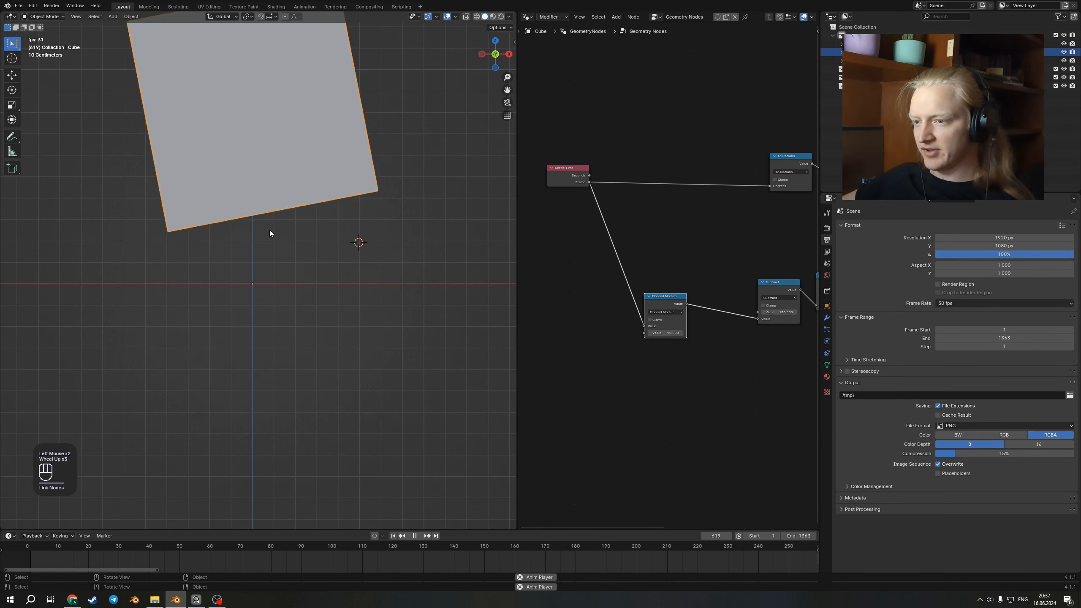
key(shift+space)
shift+right_drag(338, 566, 301, 565)
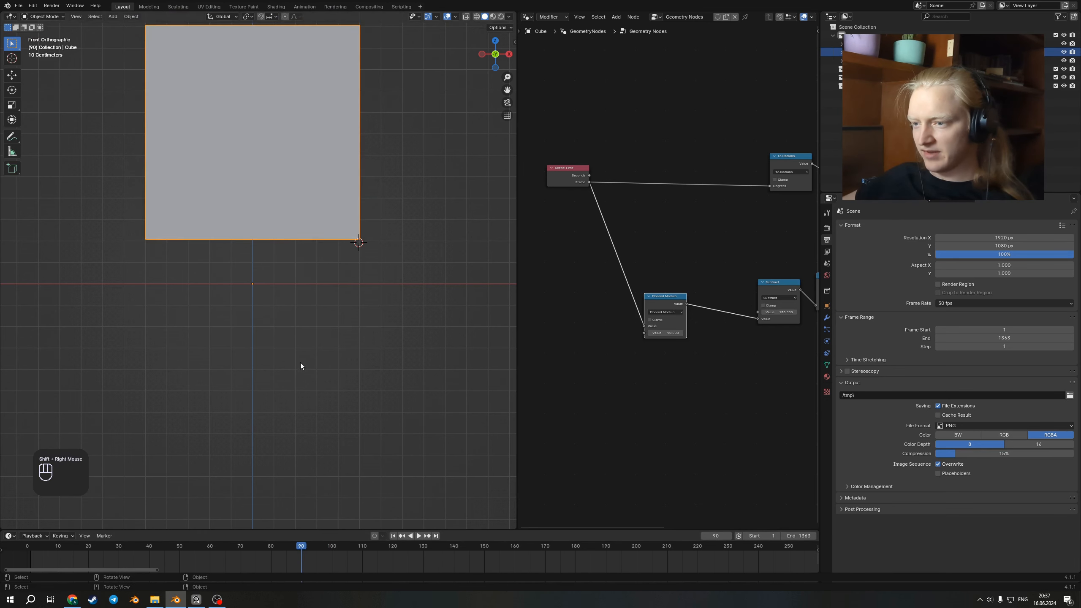
scroll(385, 243, up, 3)
shift+middle_drag(411, 247, 257, 274)
scroll(290, 283, up, 6)
shift+middle_drag(324, 294, 310, 284)
key(g)
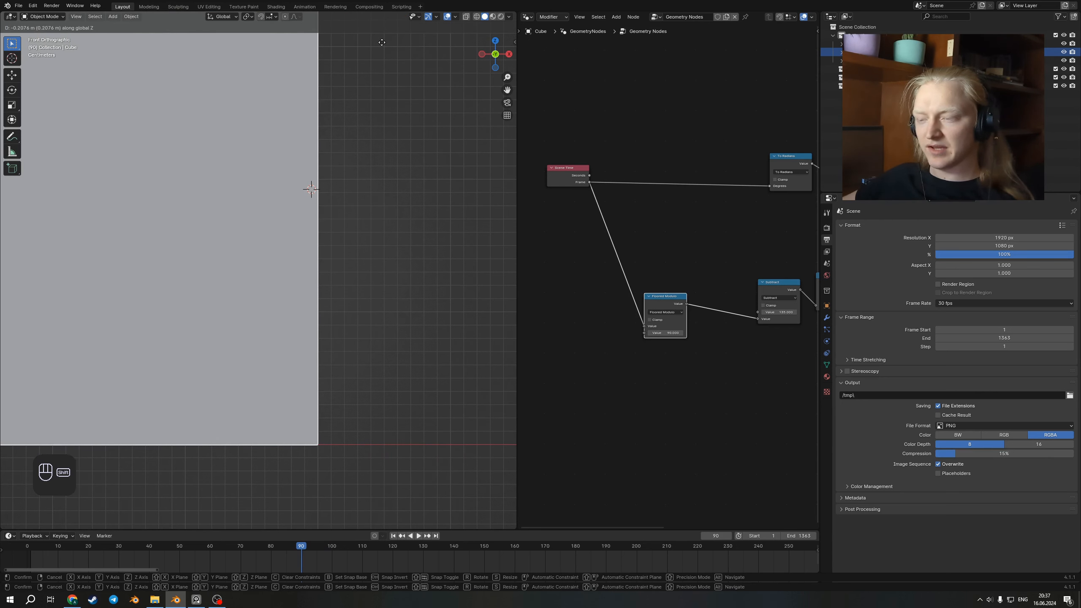
right_click(381, 43)
Use the 3D cursor to point out the distance from the cube's centre to its side and lower corner
scroll(430, 140, down, 8)
shift+middle_drag(325, 195, 412, 201)
scroll(412, 201, down, 1)
scroll(737, 331, down, 3)
middle_drag(810, 288, 686, 268)
scroll(625, 276, up, 2)
scroll(314, 171, down, 1)
shift+middle_drag(313, 171, 350, 245)
scroll(349, 245, up, 2)
mouse_move(266, 217)
shift+right_down()
mouse_move(257, 212)
mouse_move(384, 347)
mouse_move(259, 341)
mouse_move(257, 225)
shift+right_up()
shift+right_drag(254, 264, 301, 256)
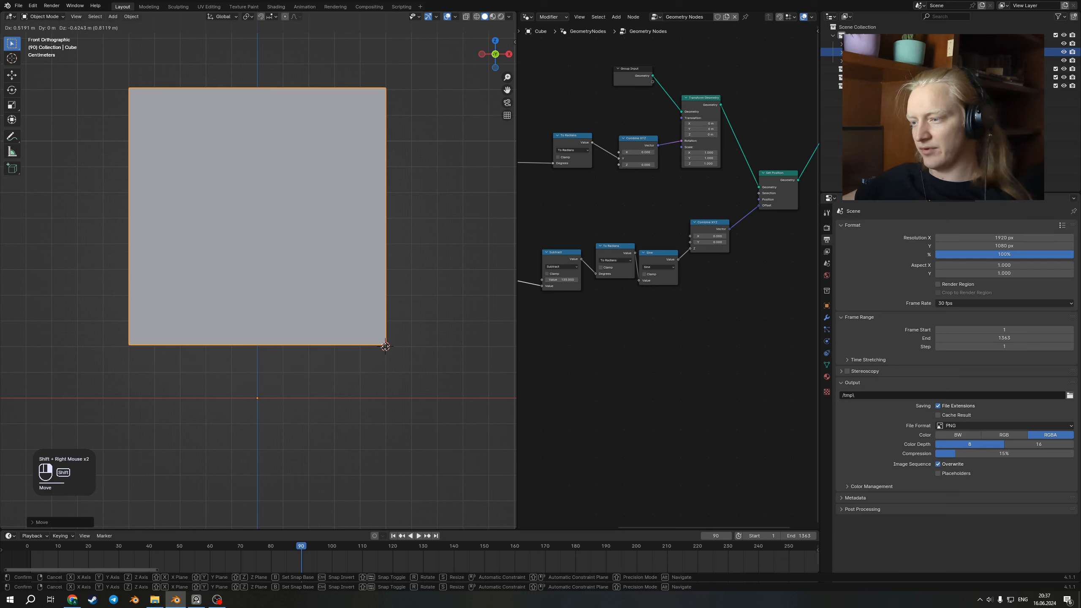
shift+right_drag(385, 346, 395, 342)
Move the offset Combine XYZ node away from the Sine node to make space between them
middle_drag(741, 266, 677, 263)
scroll(657, 271, up, 2)
middle_drag(657, 270, 624, 273)
click(606, 199)
key(g)
click(678, 201)
Insert a Divide node with divisor sqrt(2) between the Sine node and the offset Combine XYZ's Z input
drag(561, 250, 572, 212)
text(d)
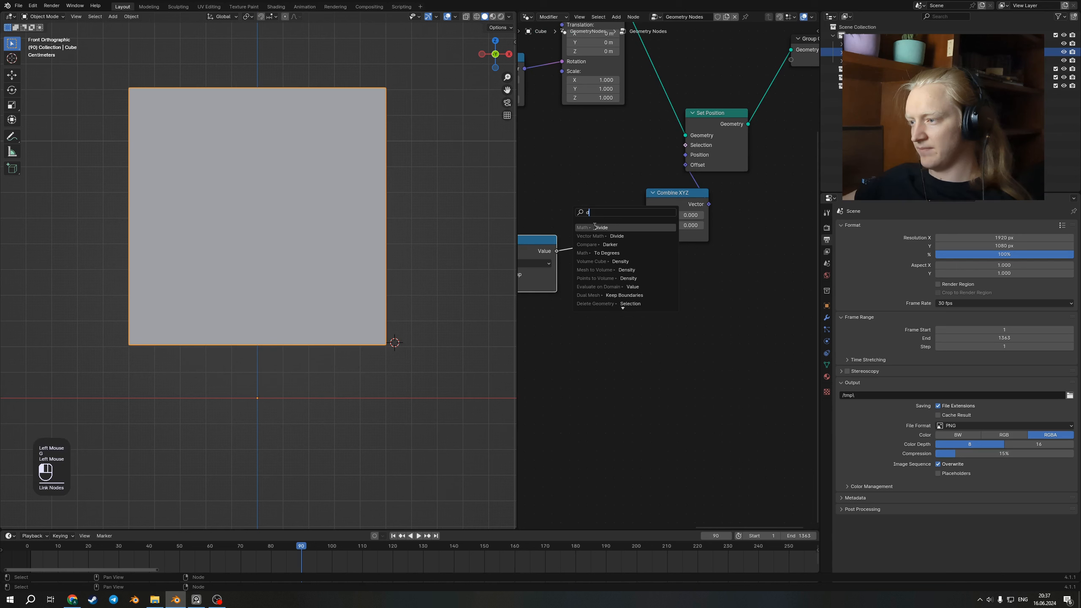
click(594, 228)
click(601, 305)
click(619, 324)
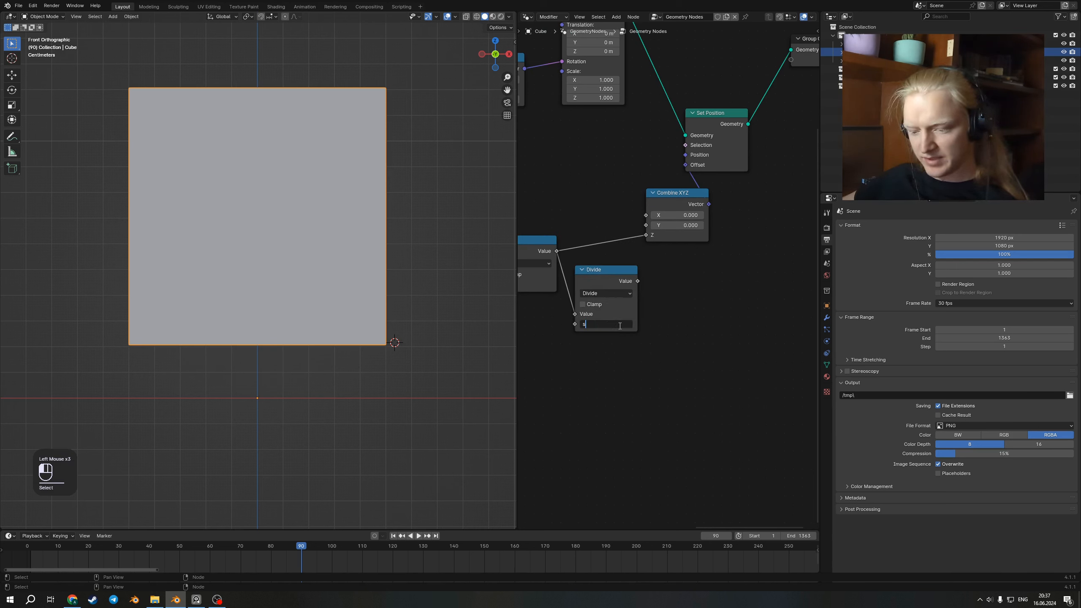
text(sqrt)
text((2))
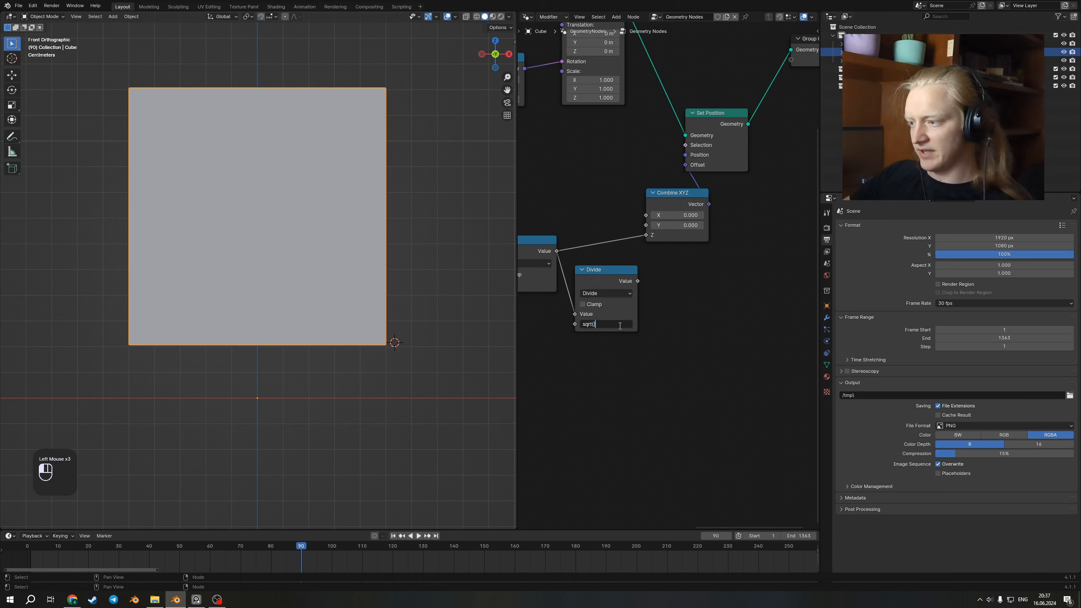
key(Return)
drag(637, 281, 646, 238)
Play the animation and scrub through frames to examine how the cube's lowest corner meets the X axis line
key(space)
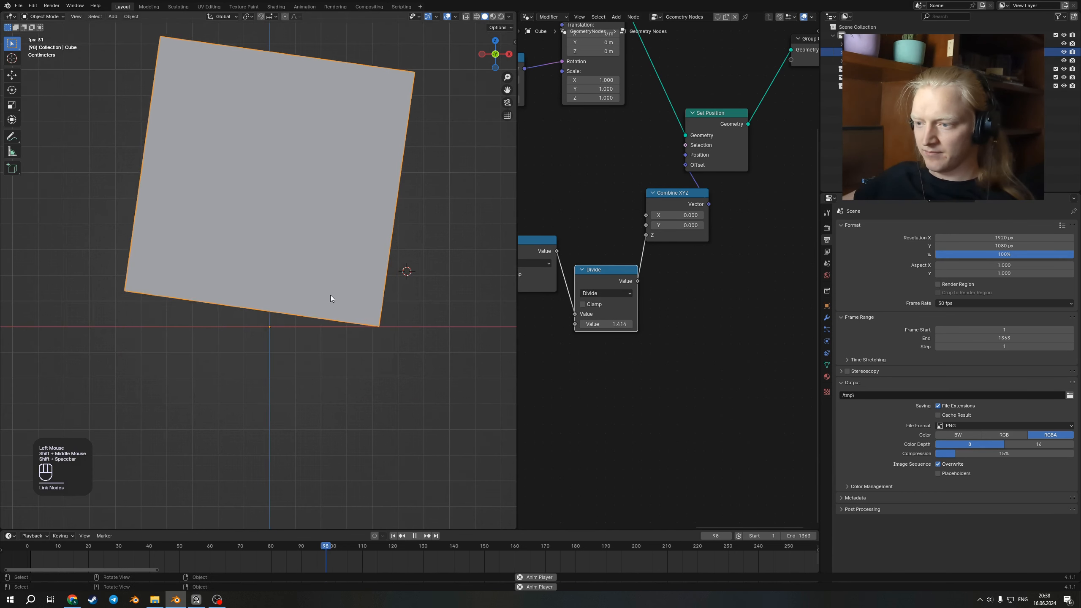
shift+middle_drag(357, 399, 326, 389)
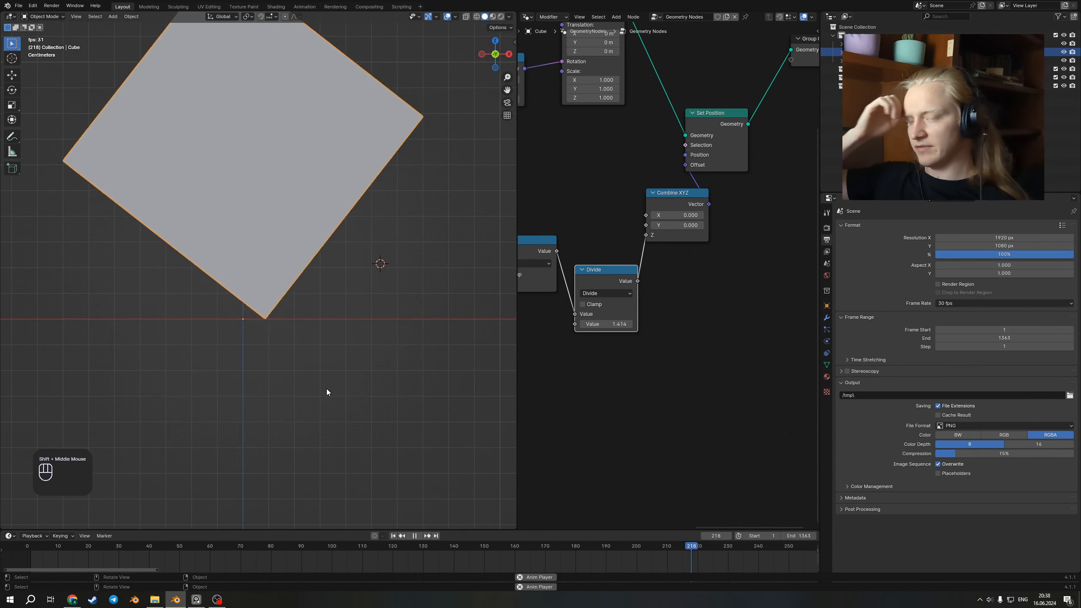
scroll(326, 389, up, 2)
key(shift+space)
shift+middle_drag(322, 399, 407, 335)
shift+right_drag(255, 562, 209, 565)
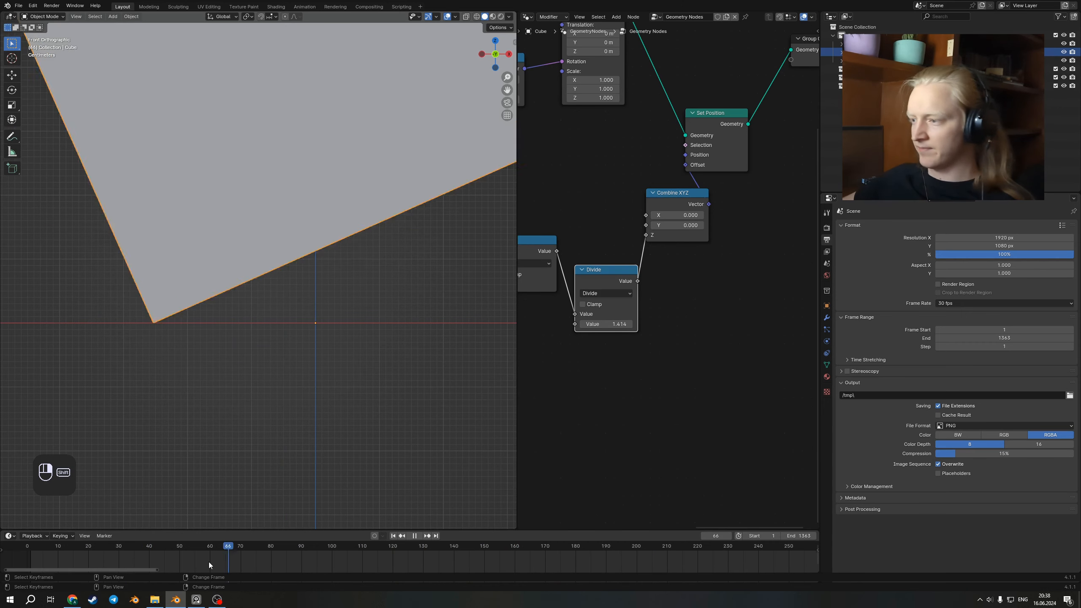
scroll(677, 341, down, 3)
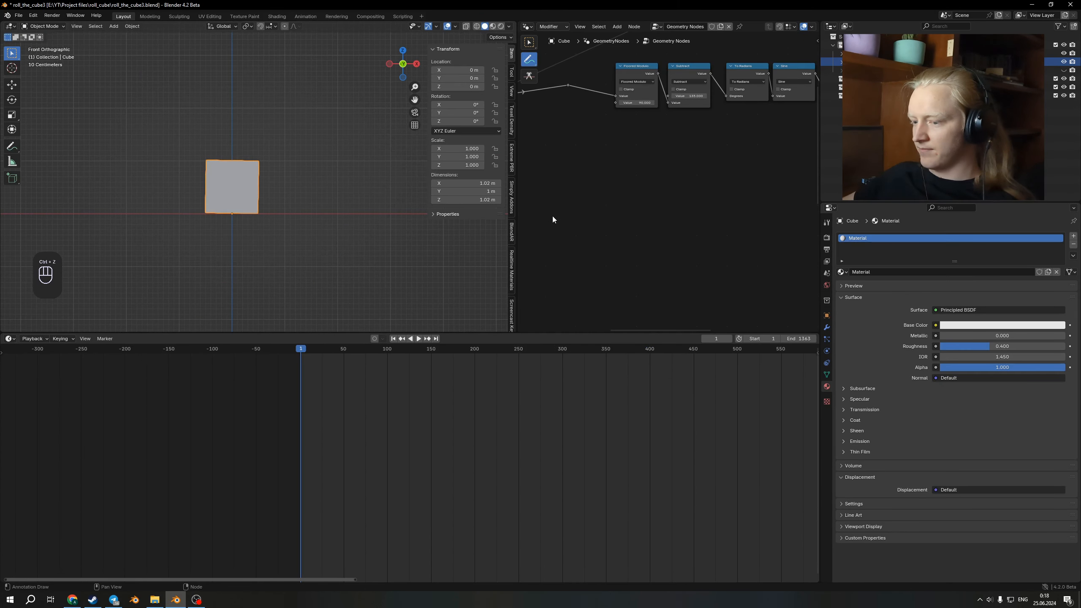
Draw a diagonal annotation line in the empty space below the nodes in the node editor
middle_drag(610, 174, 639, 149)
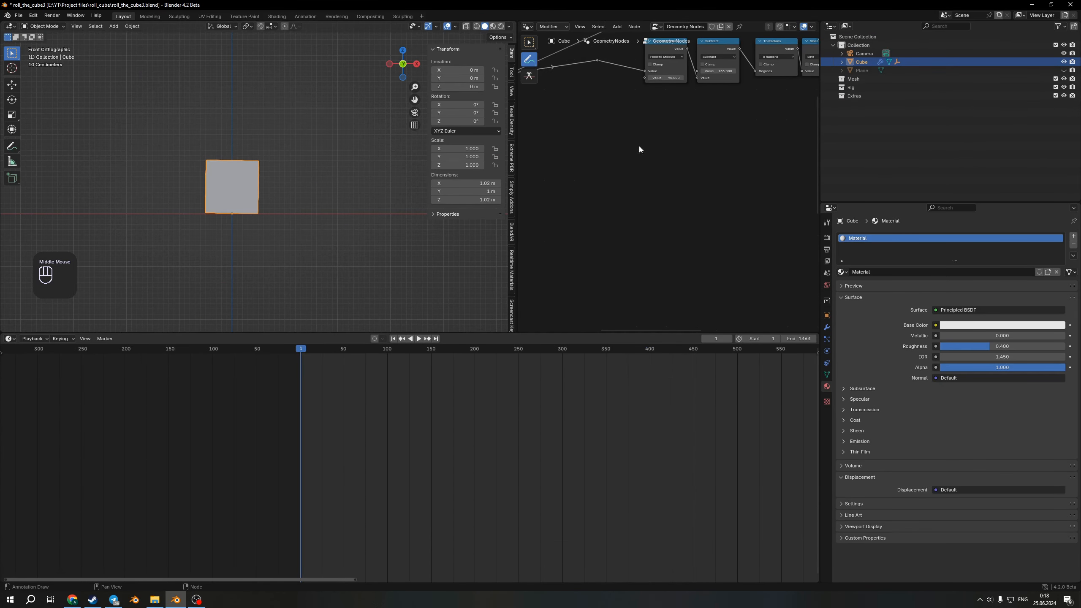
middle_drag(666, 75, 718, 122)
mouse_move(631, 164)
middle_down()
mouse_move(677, 149)
mouse_move(695, 84)
middle_up()
scroll(673, 92, up, 3)
drag(584, 251, 702, 100)
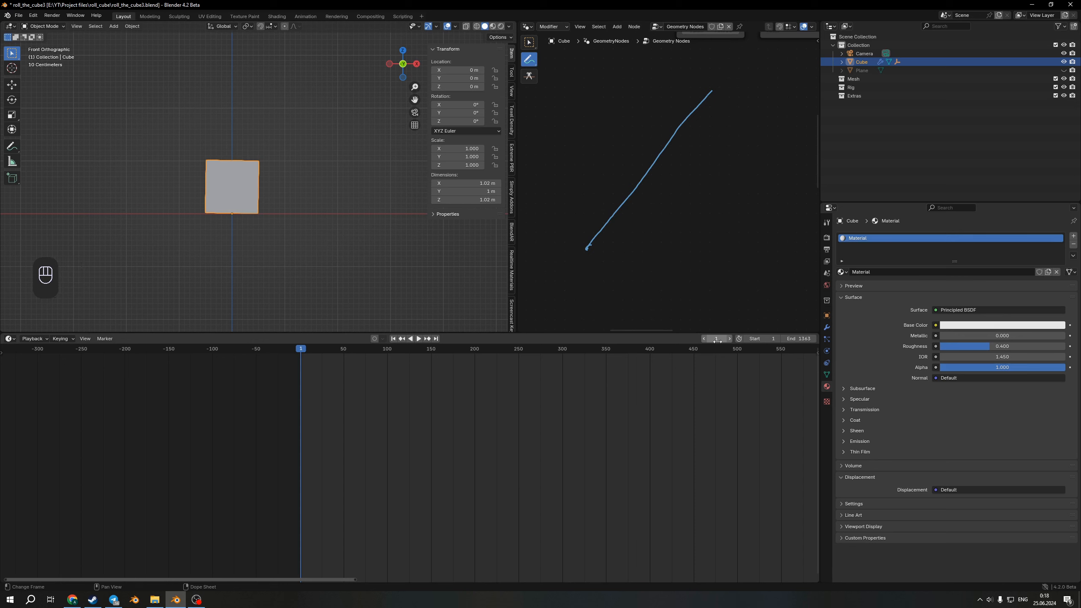
Scrub the animation to frame 65 and examine how the Floored Modulo and Subtract nodes relate to the drawn diagonal line
middle_drag(598, 117, 680, 283)
scroll(655, 279, down, 3)
middle_drag(611, 279, 756, 186)
scroll(728, 162, up, 2)
scroll(681, 153, down, 1)
middle_drag(715, 232, 532, 203)
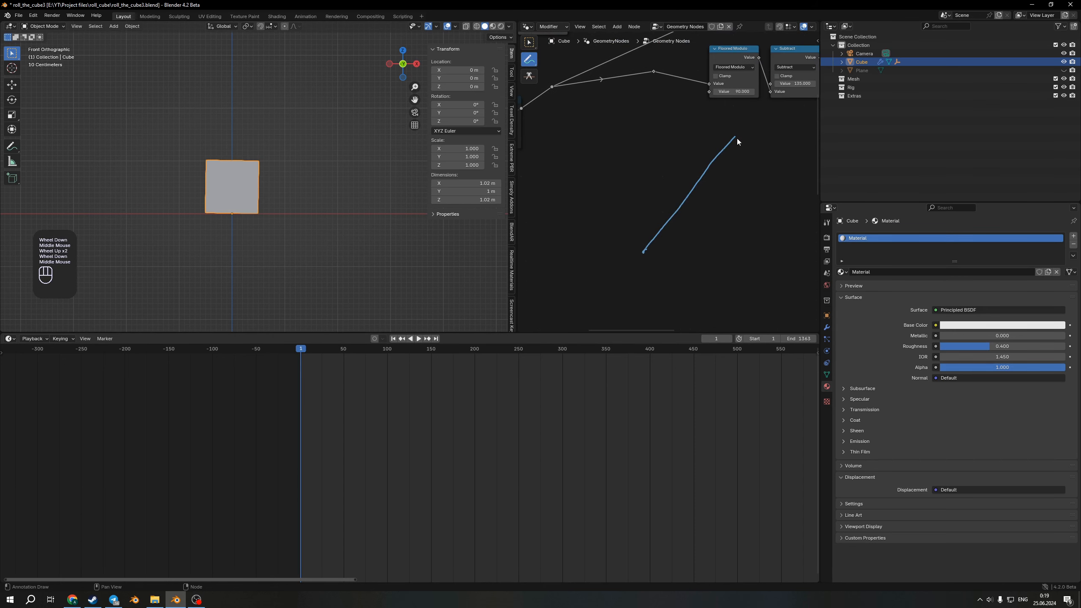
middle_drag(702, 252, 729, 276)
drag(718, 338, 744, 339)
middle_drag(712, 248, 617, 254)
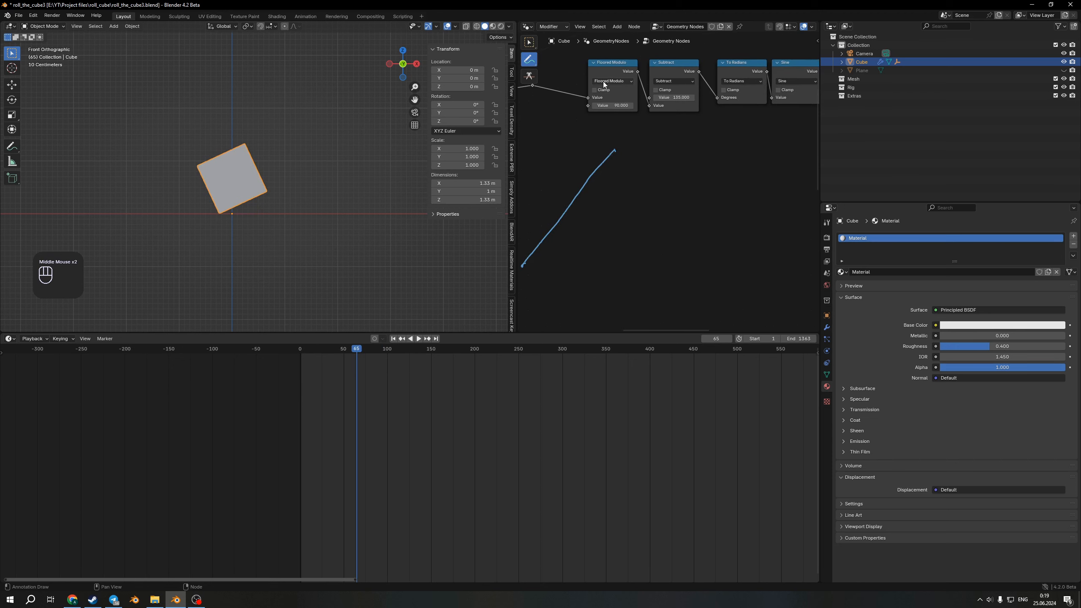
mouse_move(665, 164)
middle_down()
mouse_move(603, 225)
mouse_move(696, 230)
middle_up()
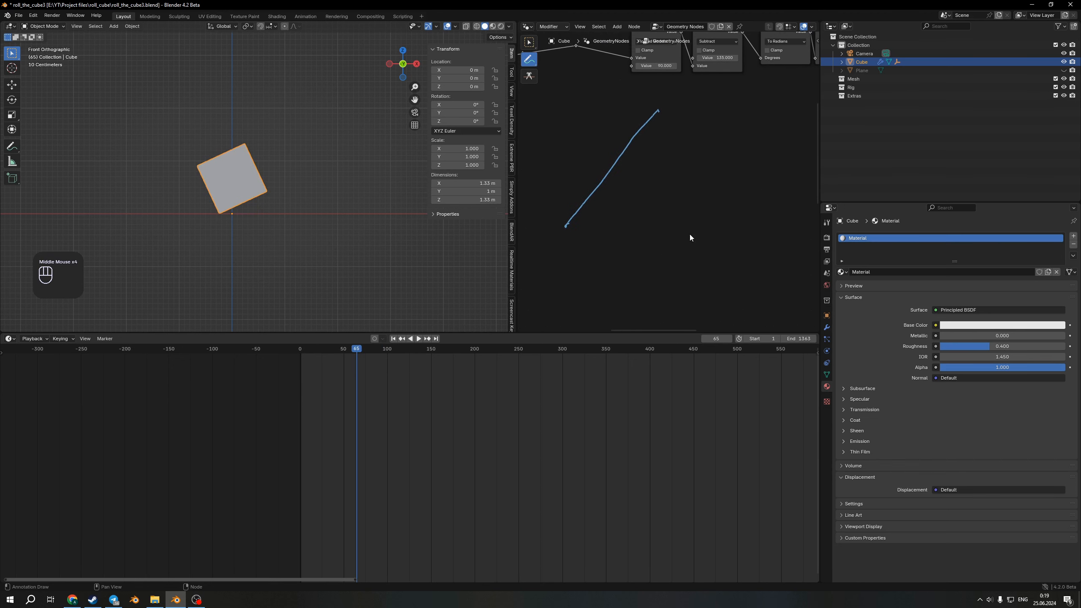
Replace the long annotation line with a row of four short parallel diagonal strokes, writing 89 and 90 beneath them
drag(682, 232, 710, 196)
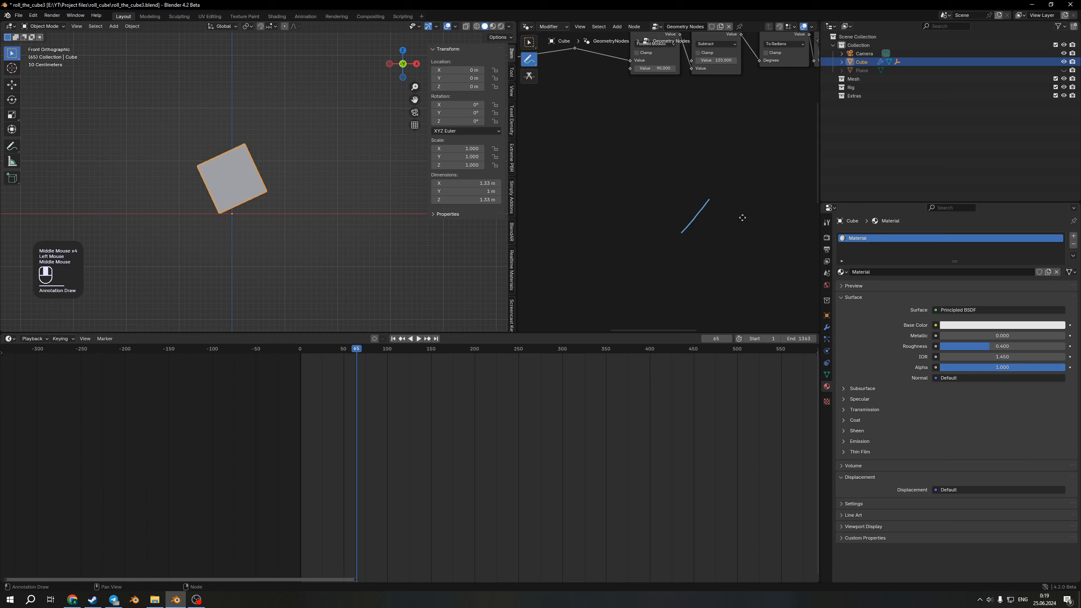
middle_drag(741, 217, 656, 239)
mouse_move(657, 241)
mouse_down()
mouse_move(685, 207)
mouse_move(748, 221)
mouse_move(757, 211)
mouse_up()
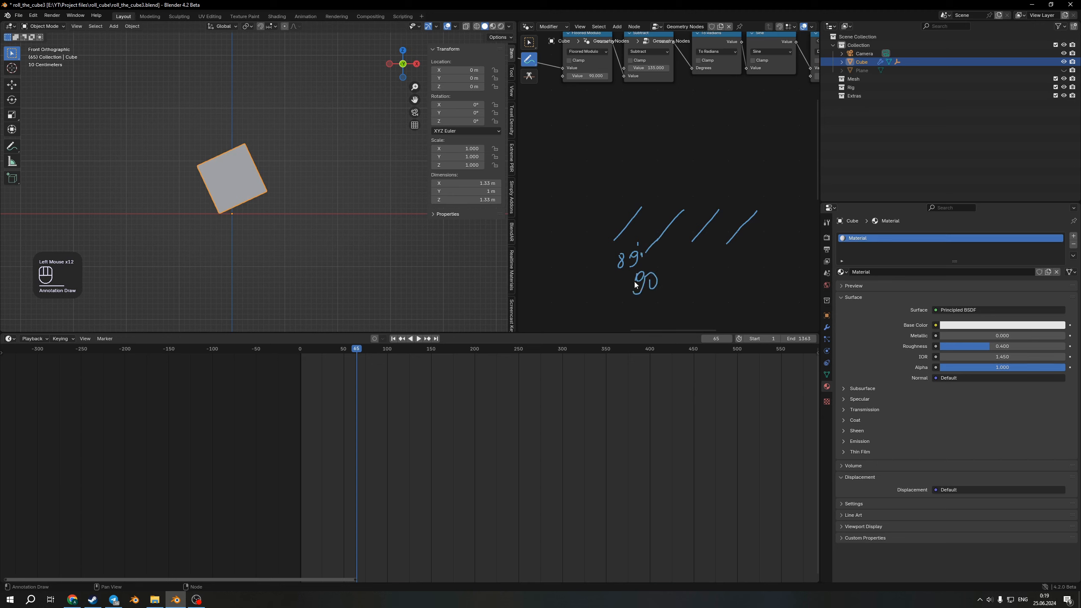
Annotate the repeating strokes with 179, 89 and 180, and add a fifth diagonal stroke at the end of the row
middle_drag(696, 276, 605, 245)
drag(621, 238, 623, 280)
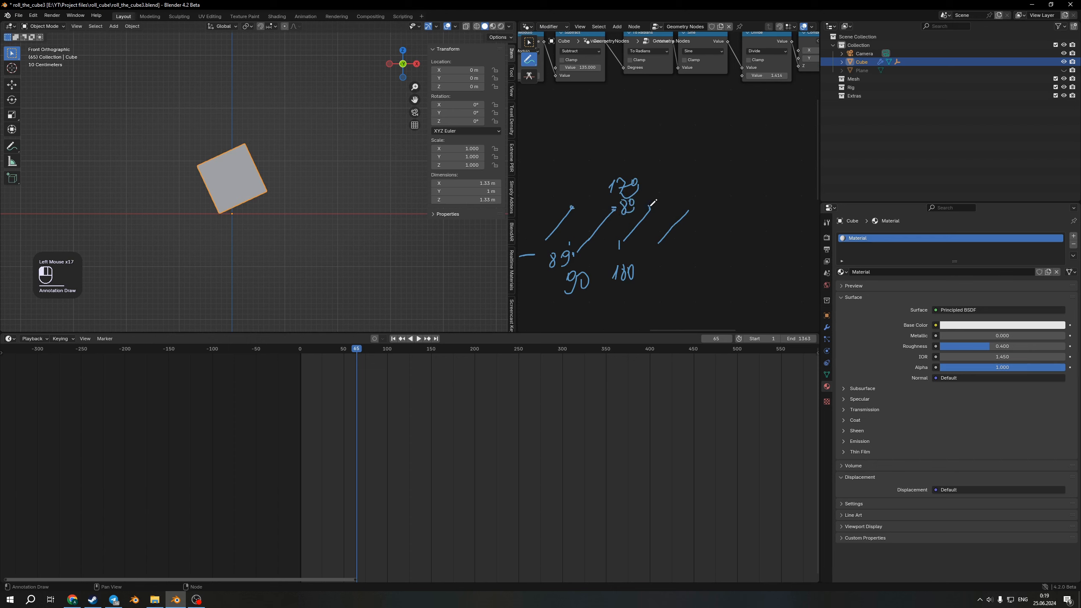
mouse_move(671, 239)
middle_down()
mouse_move(743, 237)
mouse_move(654, 231)
middle_up()
scroll(743, 236, down, 1)
drag(655, 231, 688, 204)
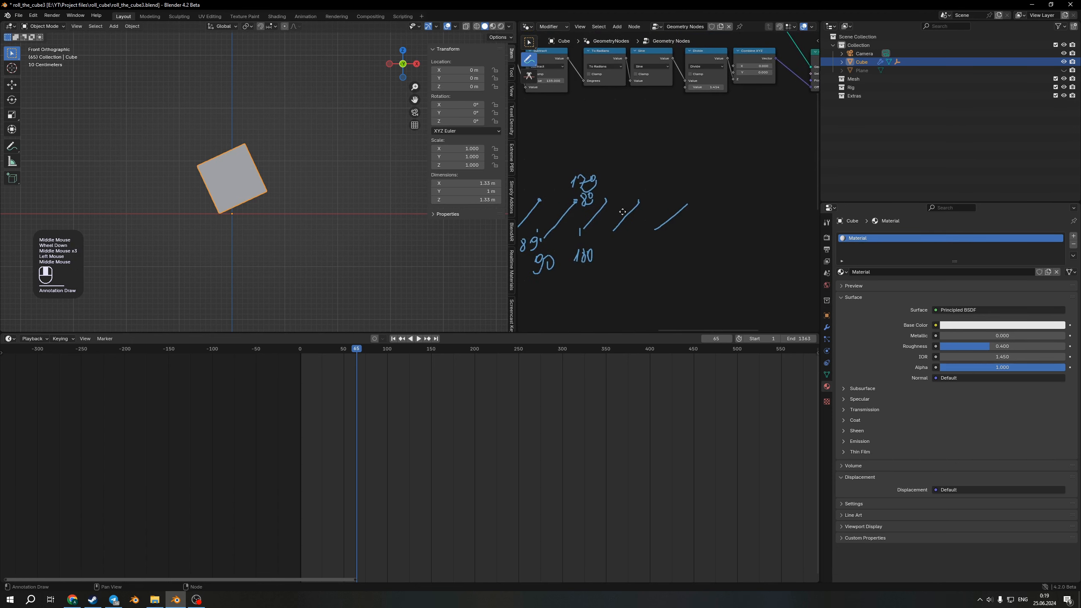
Draw a circle beside the strokes with a horizontal axis and two diagonal radii, labelling the angle from the axis 45
middle_drag(624, 212, 715, 231)
middle_drag(647, 115, 652, 146)
scroll(651, 147, up, 3)
scroll(693, 197, down, 2)
middle_drag(700, 209, 575, 154)
middle_drag(708, 235, 577, 214)
scroll(666, 207, down, 2)
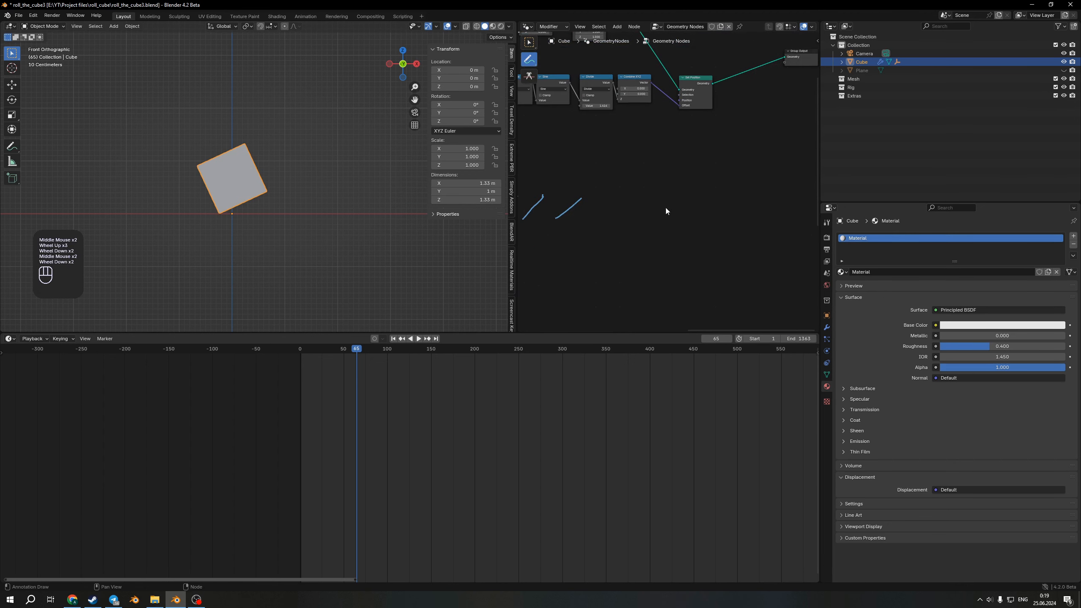
mouse_move(604, 209)
mouse_down()
mouse_move(745, 203)
mouse_move(624, 187)
mouse_move(709, 181)
mouse_up()
drag(660, 238, 624, 209)
middle_drag(671, 206, 732, 215)
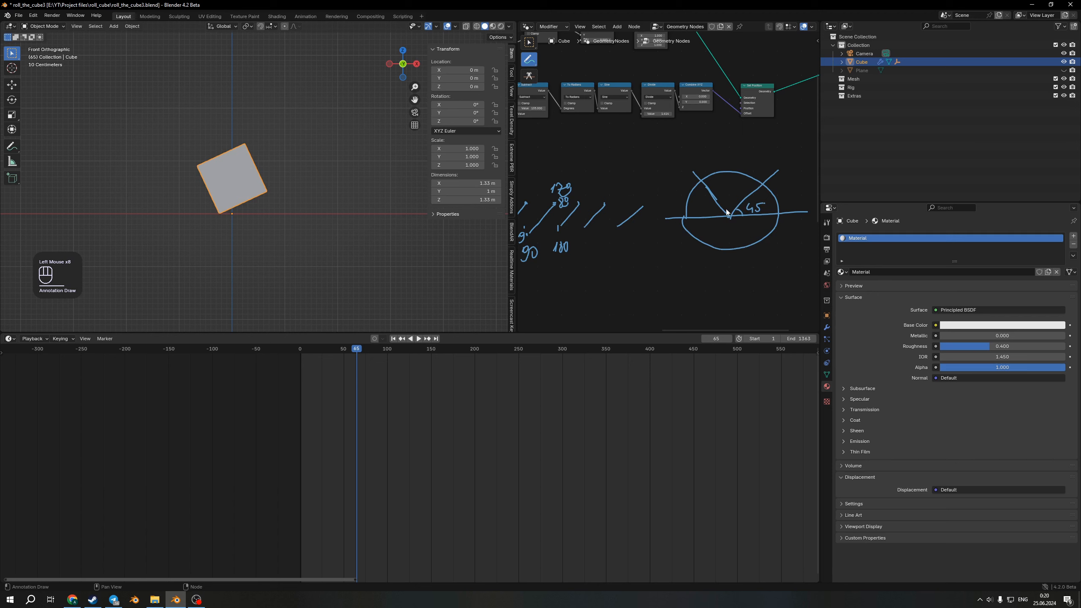
Mark the points where both diagonal radii meet the circle and trace the upper arc between them
scroll(737, 224, up, 2)
middle_drag(737, 224, 675, 234)
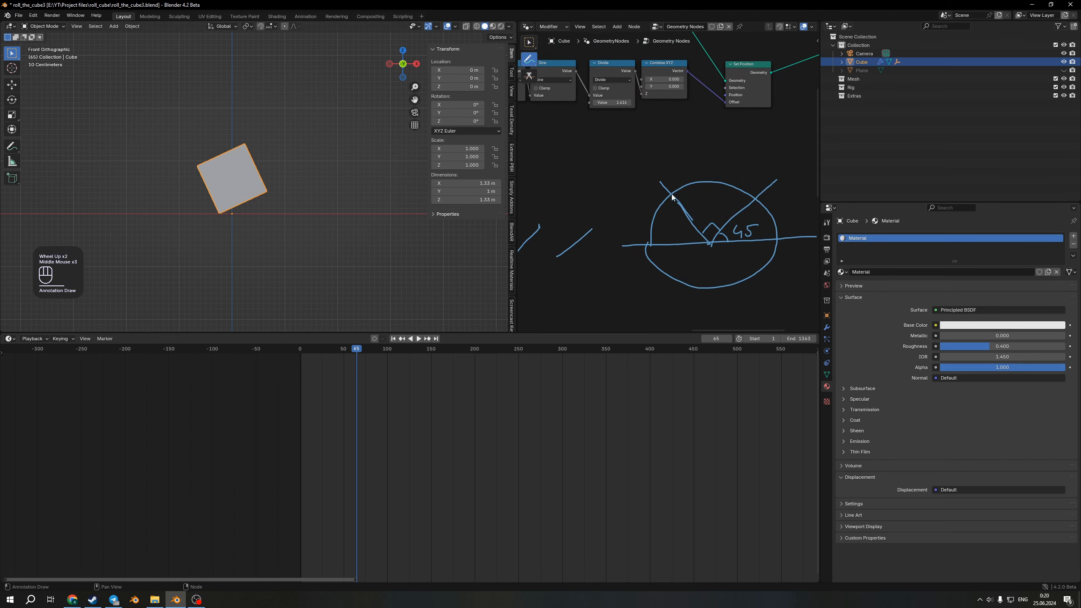
middle_drag(601, 185, 721, 202)
middle_drag(808, 249, 732, 231)
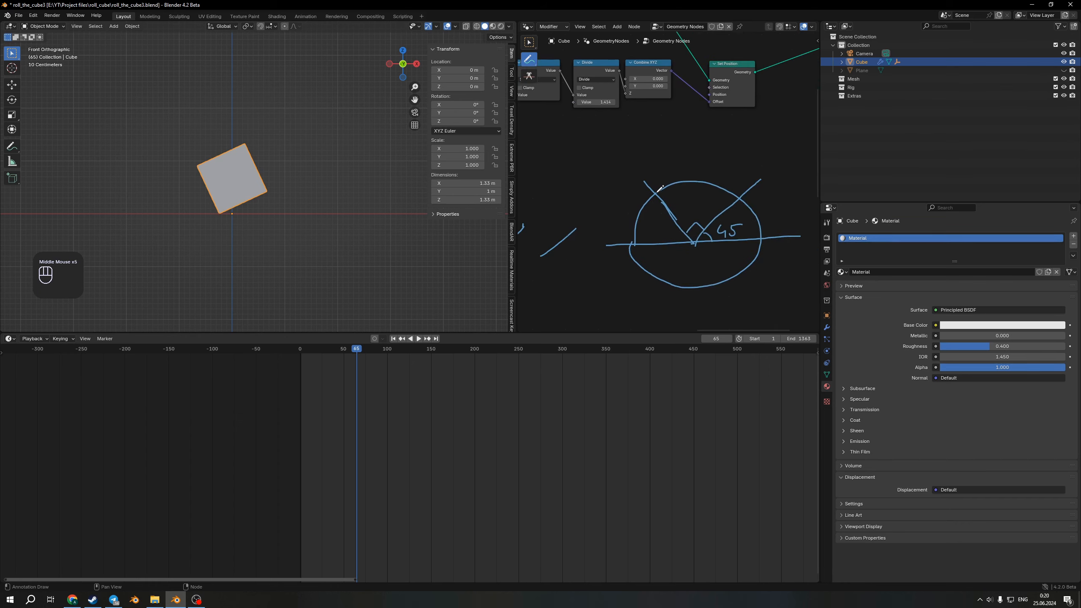
click(657, 195)
mouse_move(571, 155)
middle_down()
mouse_move(679, 167)
mouse_move(654, 206)
middle_up()
middle_drag(581, 193, 635, 192)
click(655, 197)
drag(737, 201, 737, 200)
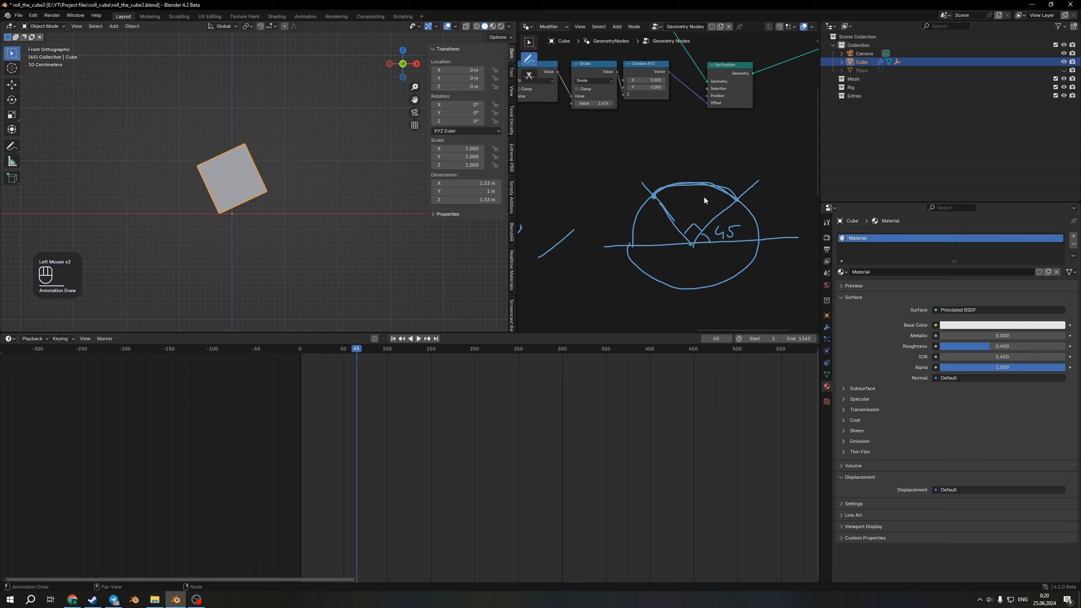
Examine the To Radians, Sine and Divide nodes alongside the circle sketch to relate them to the marked arc
middle_drag(676, 187, 742, 181)
middle_drag(604, 156, 681, 178)
scroll(552, 157, up, 1)
mouse_move(589, 163)
middle_down()
mouse_move(668, 187)
mouse_move(599, 169)
middle_up()
scroll(673, 190, down, 2)
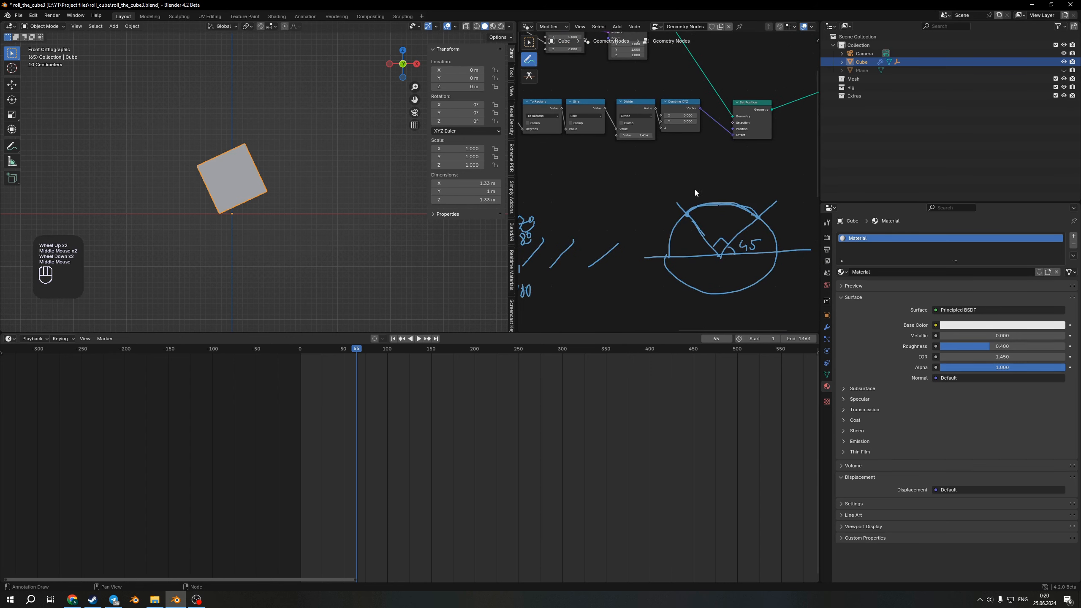
middle_drag(752, 226, 701, 198)
middle_drag(536, 140, 604, 157)
middle_drag(553, 153, 620, 117)
scroll(674, 179, up, 2)
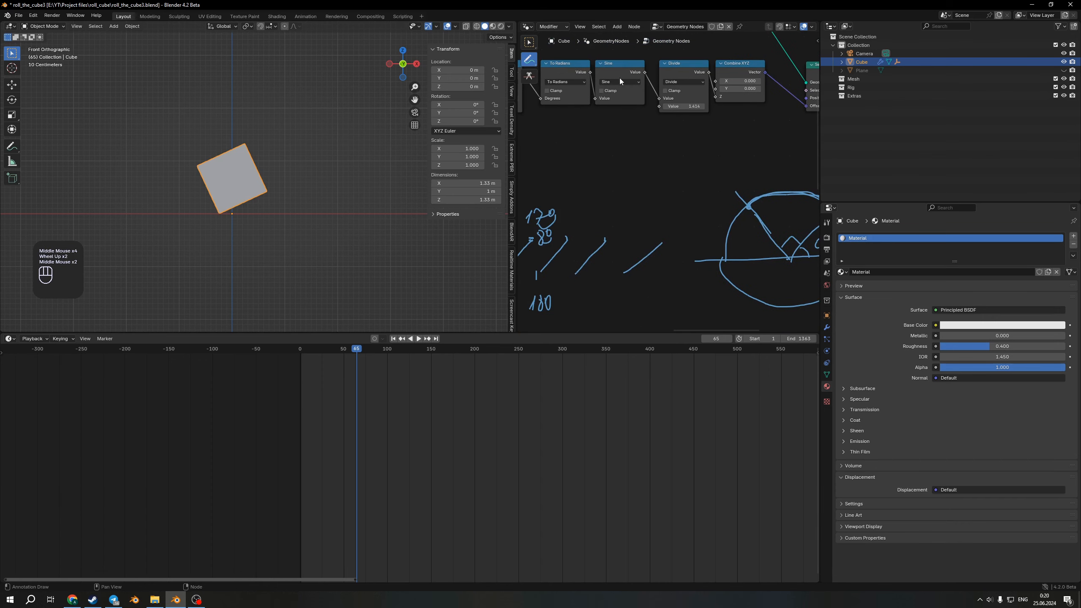
middle_drag(720, 158, 663, 171)
scroll(664, 170, up, 2)
middle_drag(626, 204, 633, 186)
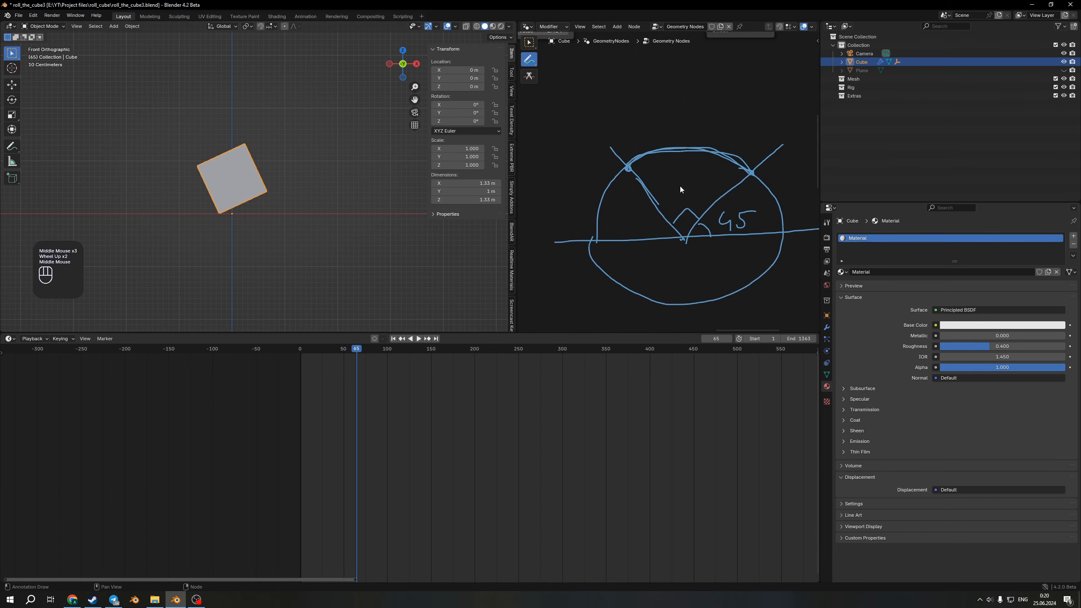
Draw horizontal dashes level with the two marked points, then add a wider angle arc at the circle's center labelled 135
click(683, 237)
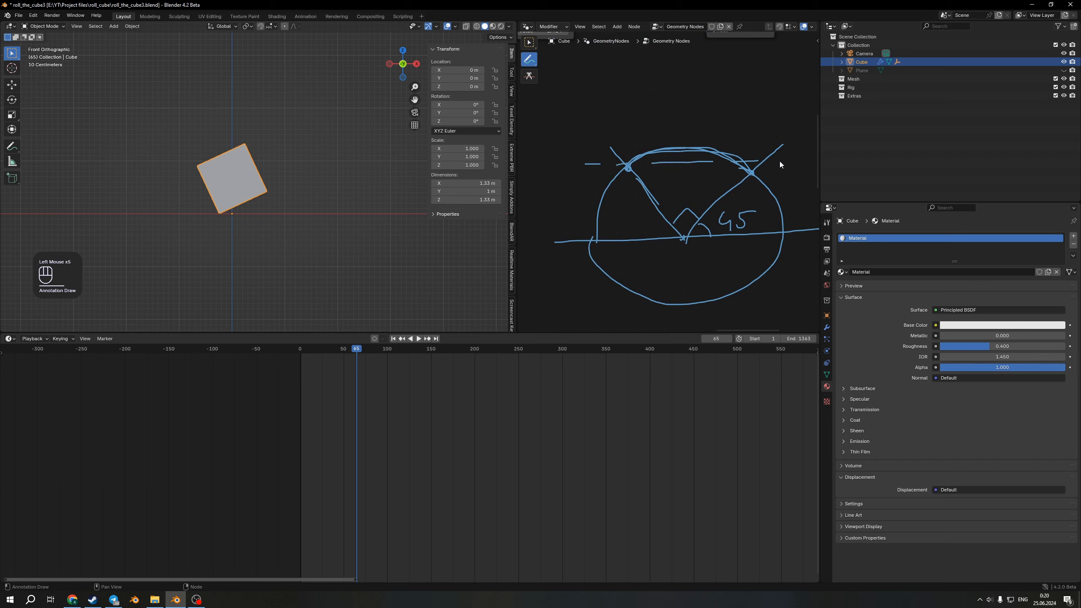
mouse_move(637, 161)
middle_down()
mouse_move(677, 158)
mouse_move(652, 206)
middle_up()
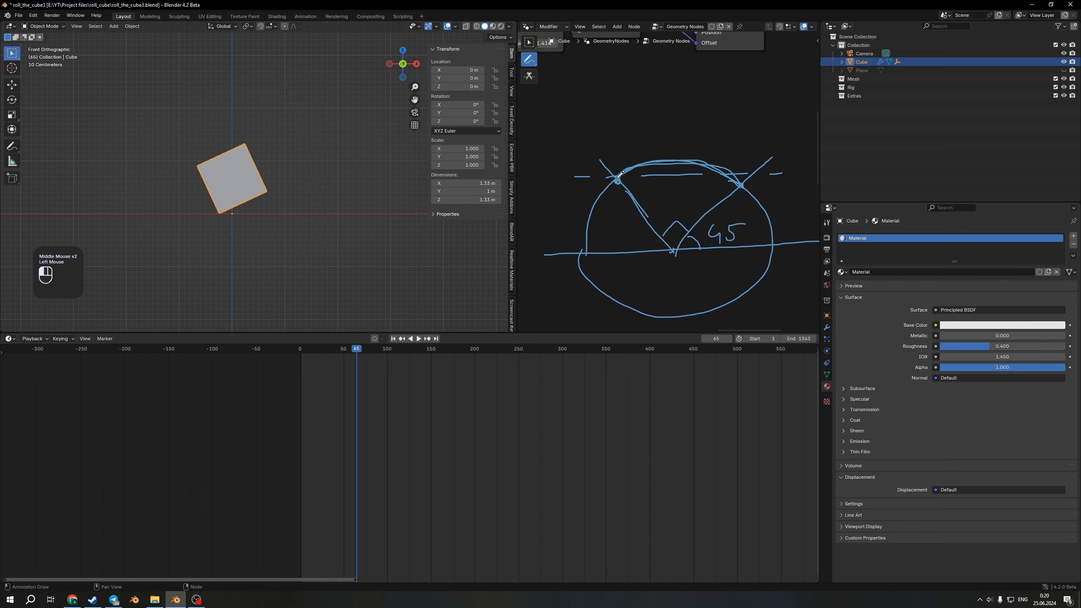
middle_drag(619, 181, 647, 174)
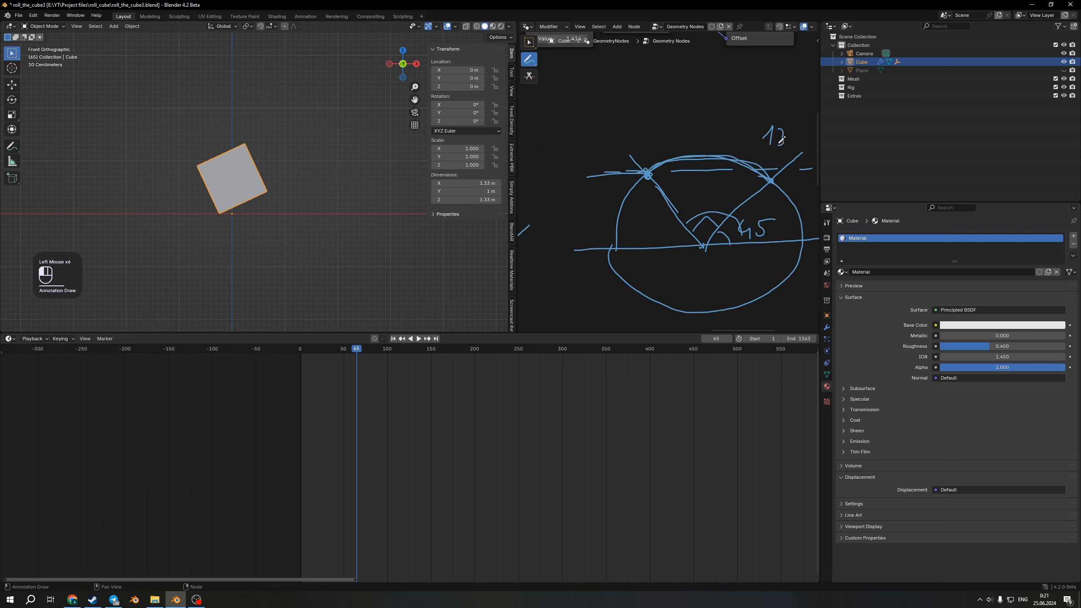
middle_drag(566, 181, 635, 166)
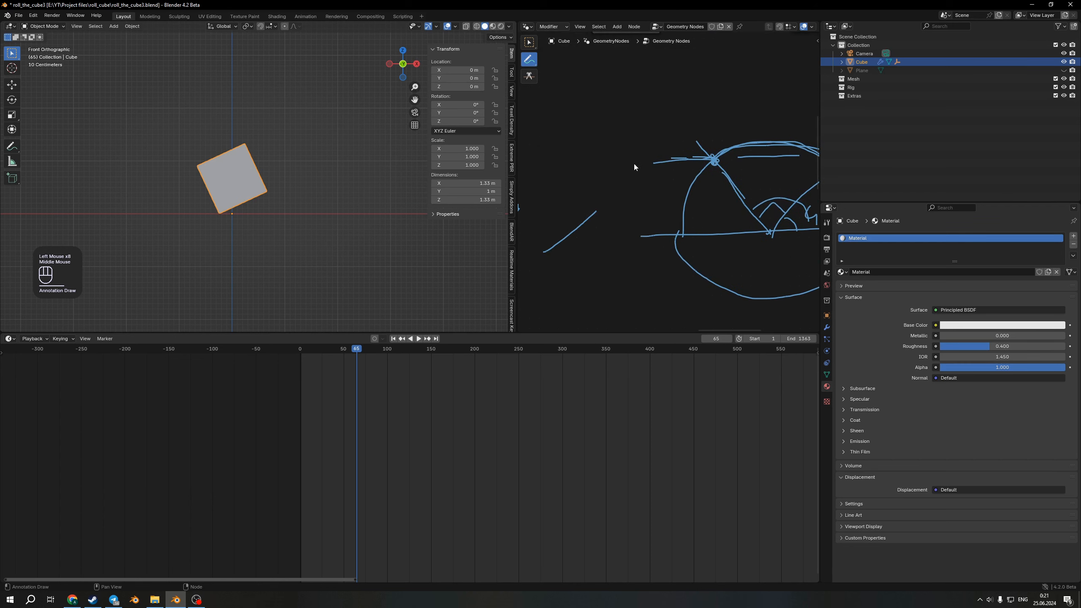
Add handwritten marks on both sides of the circle and draw a vertical radius from its center to its highest point
mouse_move(573, 149)
mouse_down()
mouse_move(583, 123)
mouse_move(614, 154)
mouse_move(620, 186)
mouse_up()
middle_drag(743, 179, 557, 188)
drag(658, 176, 655, 170)
drag(737, 156, 776, 123)
drag(750, 194, 764, 193)
middle_drag(590, 173, 673, 165)
drag(664, 145, 664, 171)
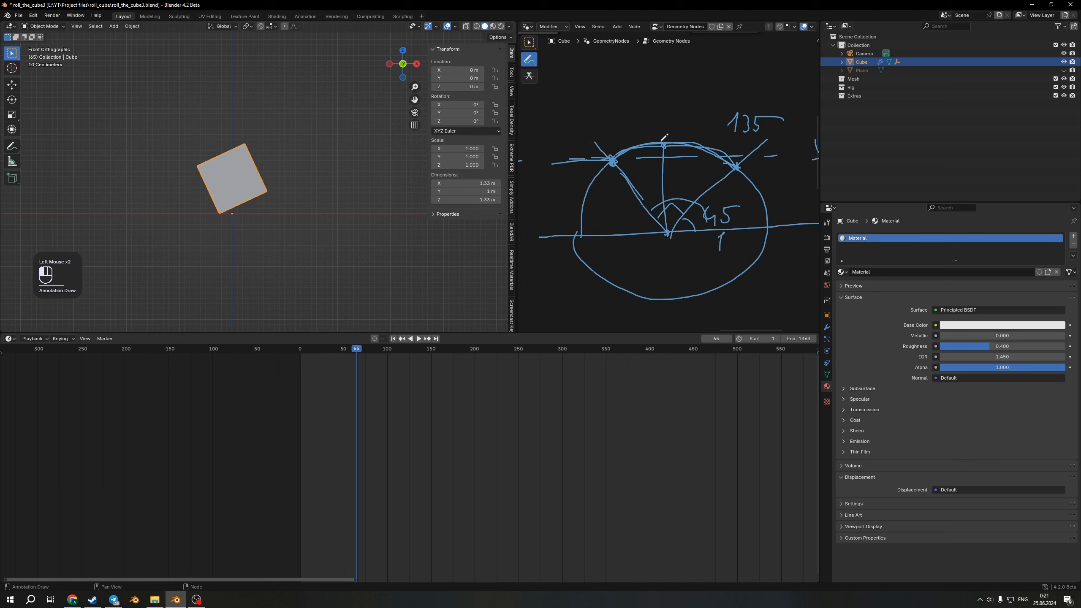
mouse_move(642, 109)
mouse_down()
mouse_move(650, 102)
mouse_move(657, 129)
mouse_up()
scroll(704, 259, down, 2)
middle_drag(574, 129, 659, 179)
scroll(662, 177, up, 2)
mouse_move(661, 128)
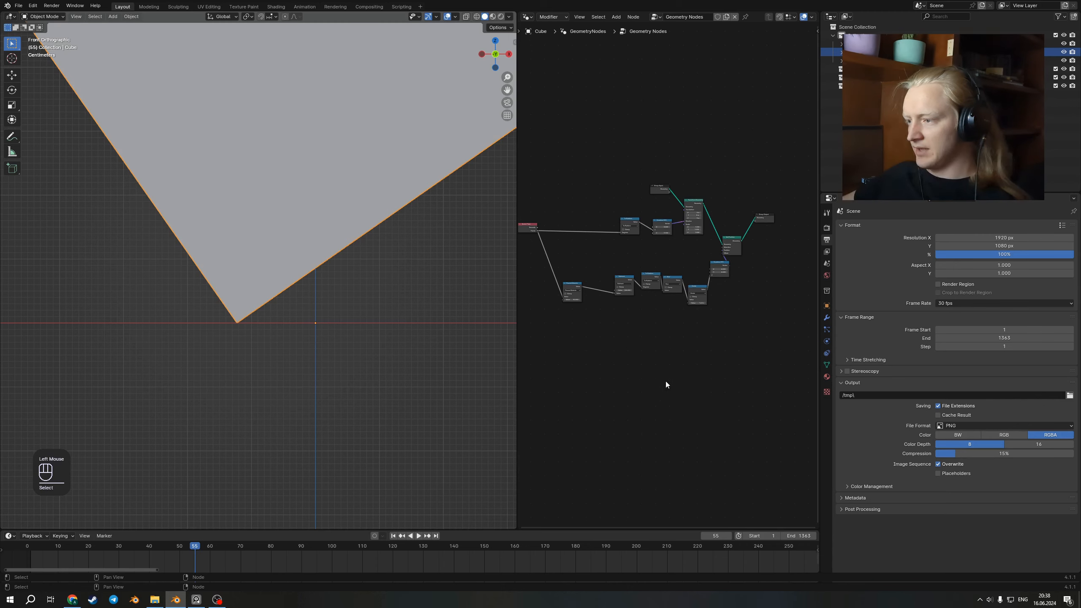
Display the whole cube in the front orthographic view
click(684, 343)
scroll(327, 310, down, 2)
middle_drag(327, 310, 299, 309)
scroll(299, 309, down, 1)
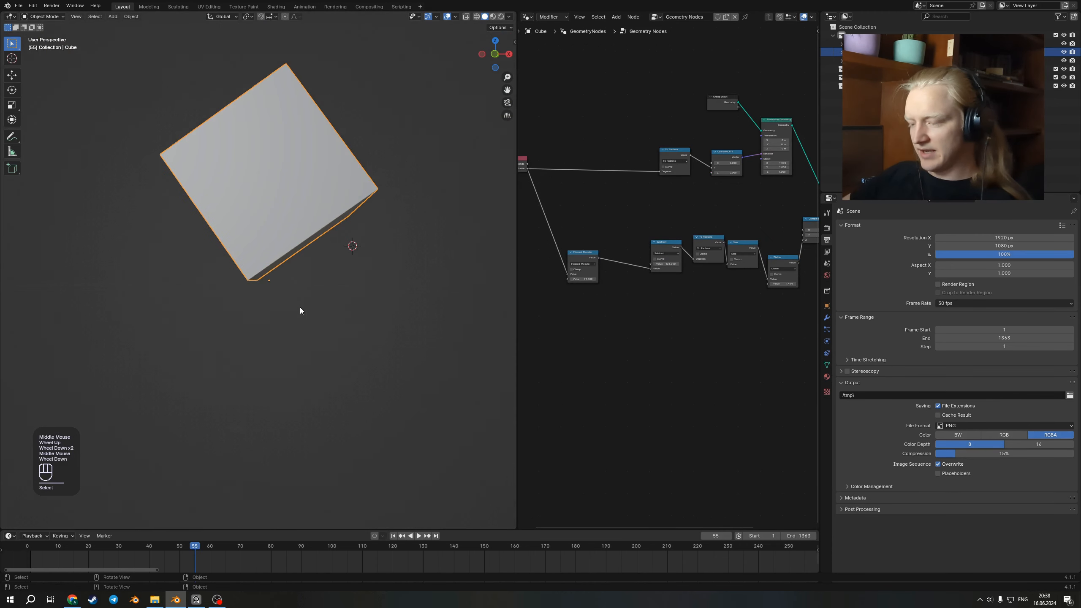
key(KP_1)
key(g)
key(x)
right_click(399, 275)
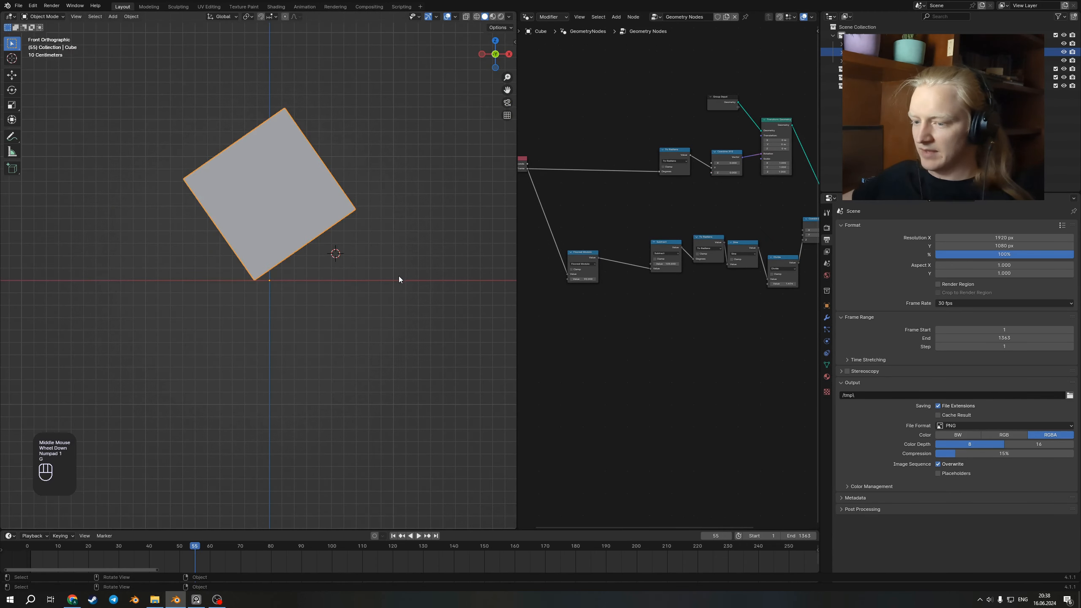
Insert a transform keyframe on the cube at frame 0 and show its transform values beside the viewport
key(shift+Left)
key(Left)
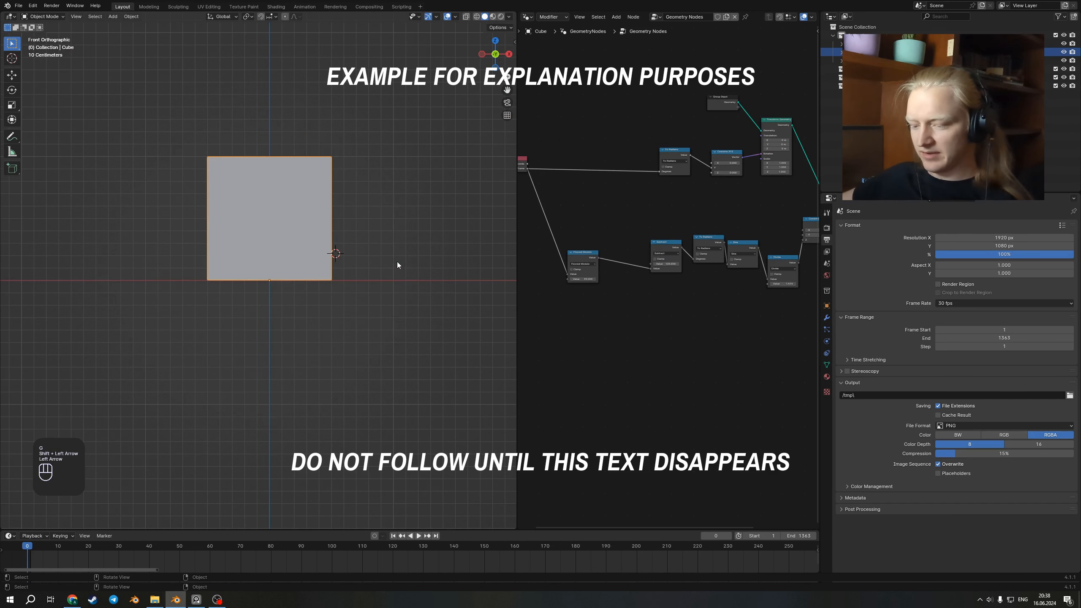
key(i)
shift+middle_drag(318, 214, 284, 231)
key(n)
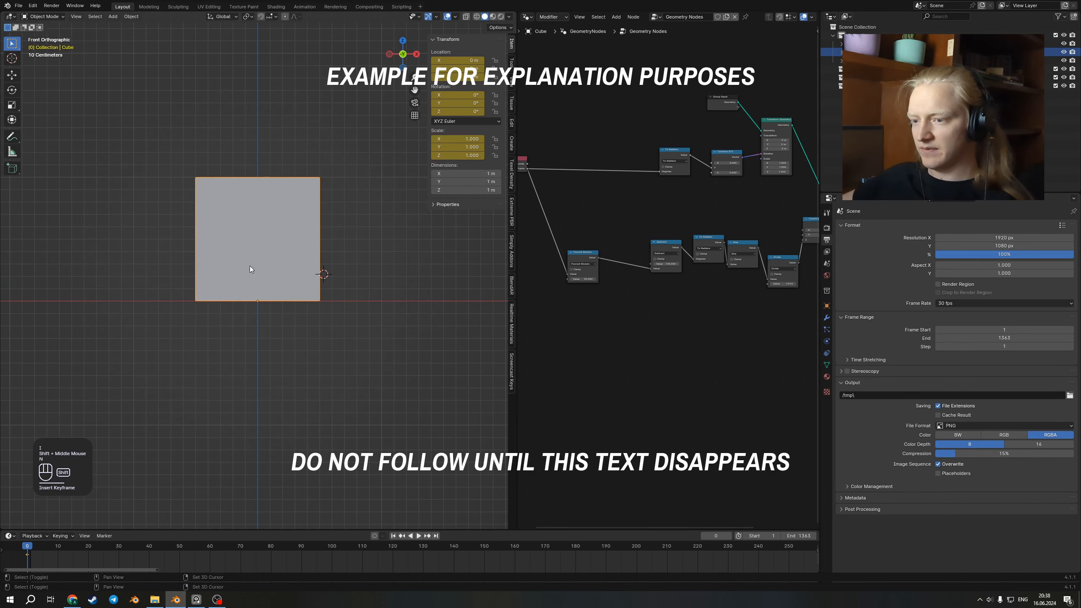
shift+middle_drag(250, 265, 236, 259)
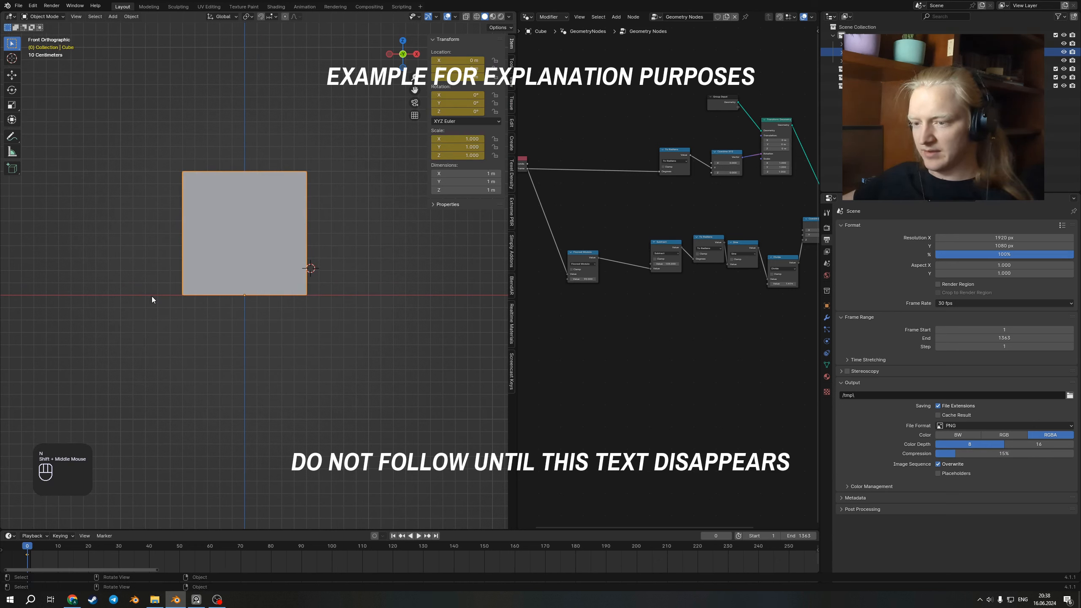
At frame 90, move the cube 1 m along X and insert a keyframe
drag(31, 543, 301, 564)
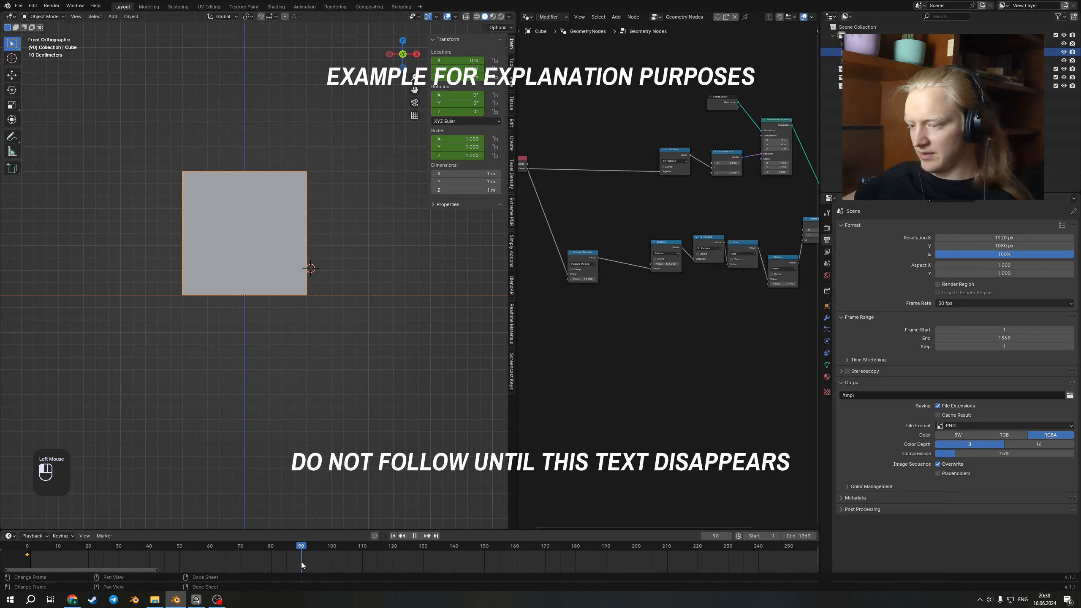
key(r)
right_click(309, 306)
key(g)
key(x)
click(443, 310)
key(i)
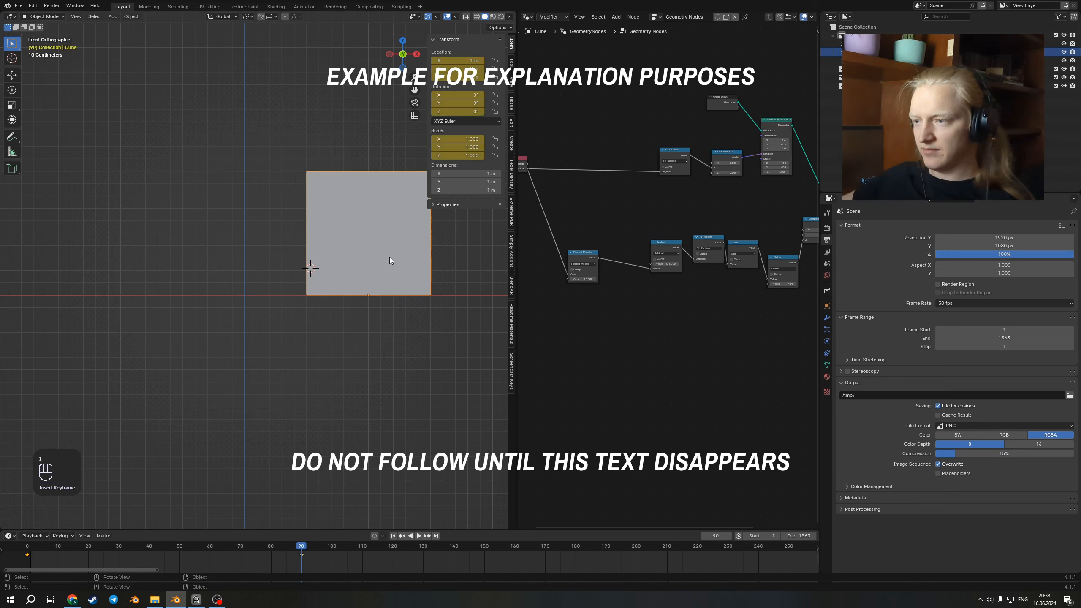
At frame 180, move the cube another 1 m along X and insert a keyframe
key(space)
click(575, 557)
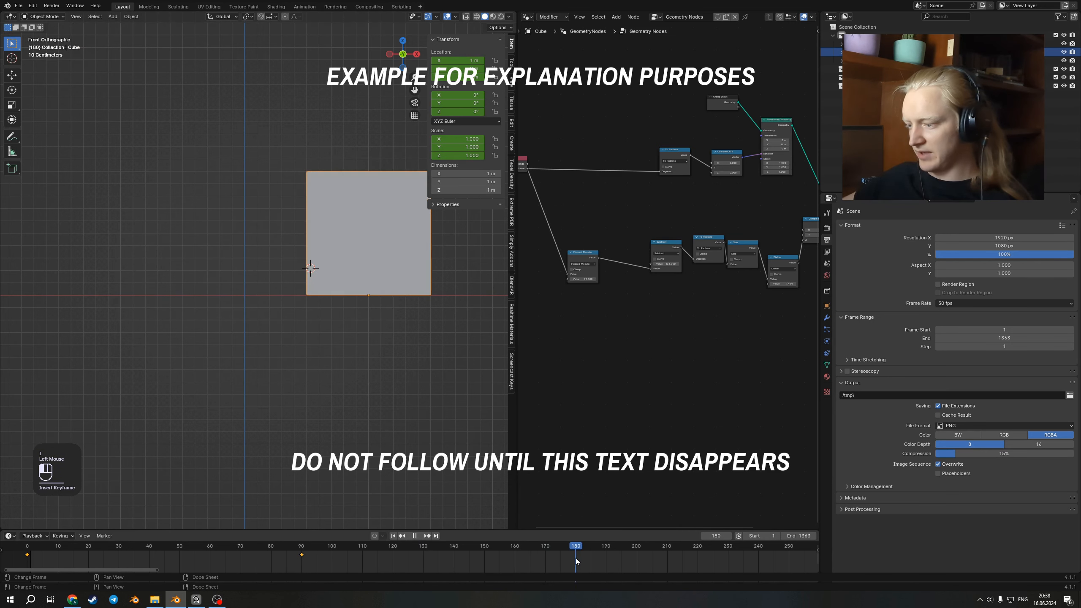
key(g)
key(x)
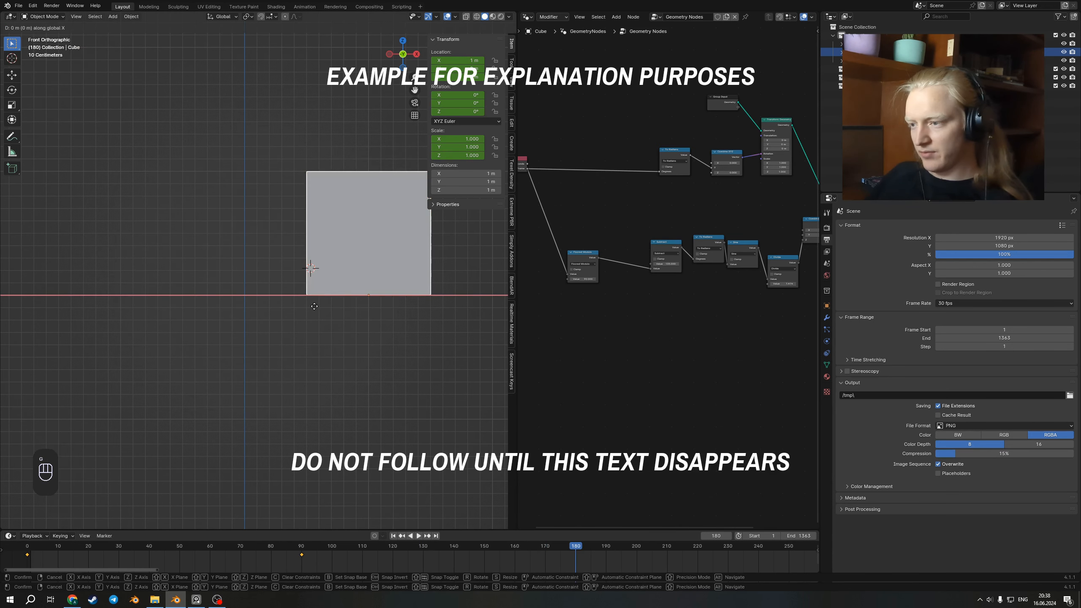
key(1)
click(314, 306)
key(i)
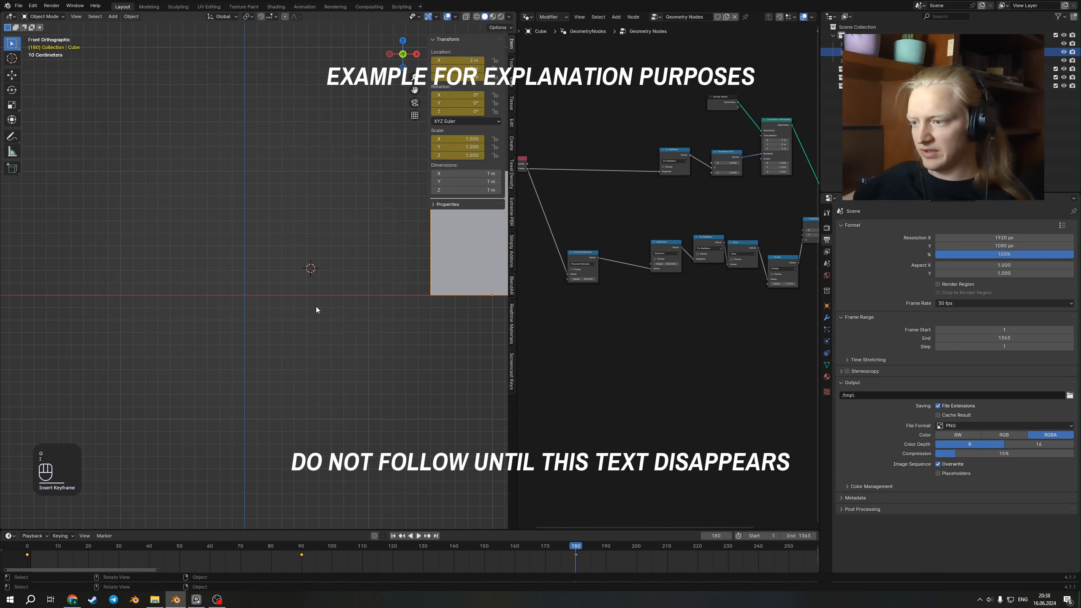
Set the interpolation of the cube's keyframes to Linear
shift+middle_drag(314, 306, 271, 300)
key(t)
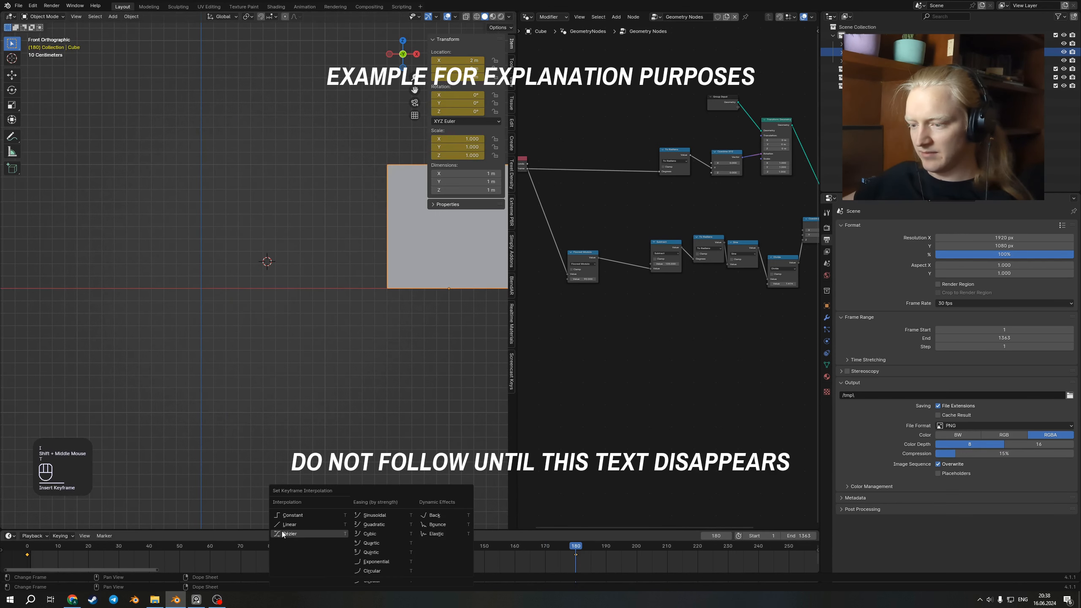
click(293, 526)
Play the animation from frame 0 and scrub through it to examine how the cube's lowest corner slides along the ground line
shift+right_drag(405, 567, 27, 563)
key(shift+space)
shift+middle_drag(391, 362, 319, 357)
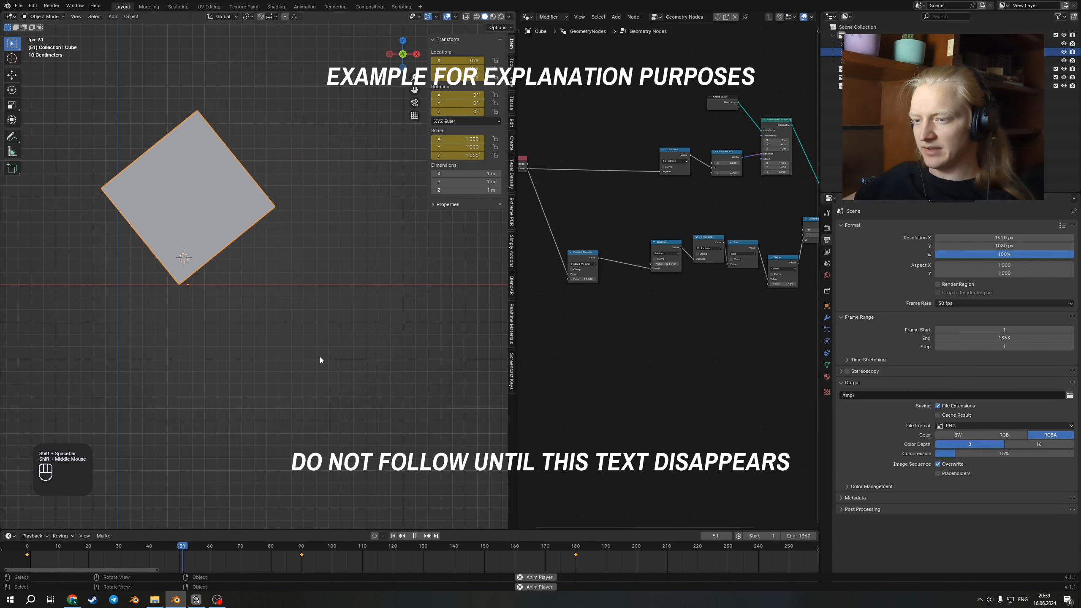
scroll(307, 356, up, 3)
key(shift+space)
drag(296, 548, 49, 550)
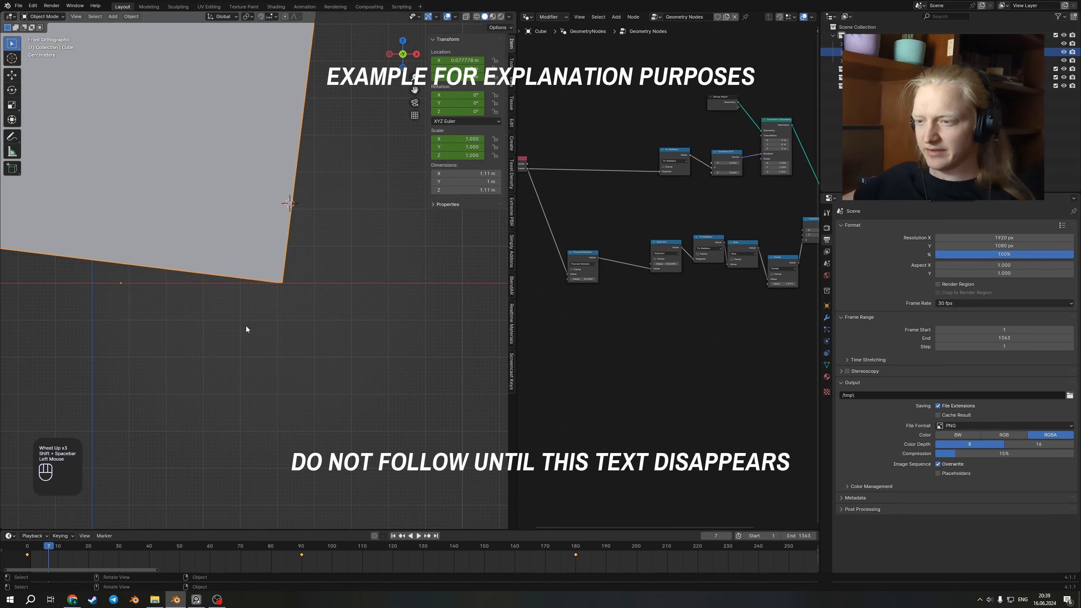
scroll(247, 327, up, 3)
drag(52, 549, 252, 549)
Change the timeline area to the Graph Editor to show the cube's animation curves
click(9, 535)
click(126, 474)
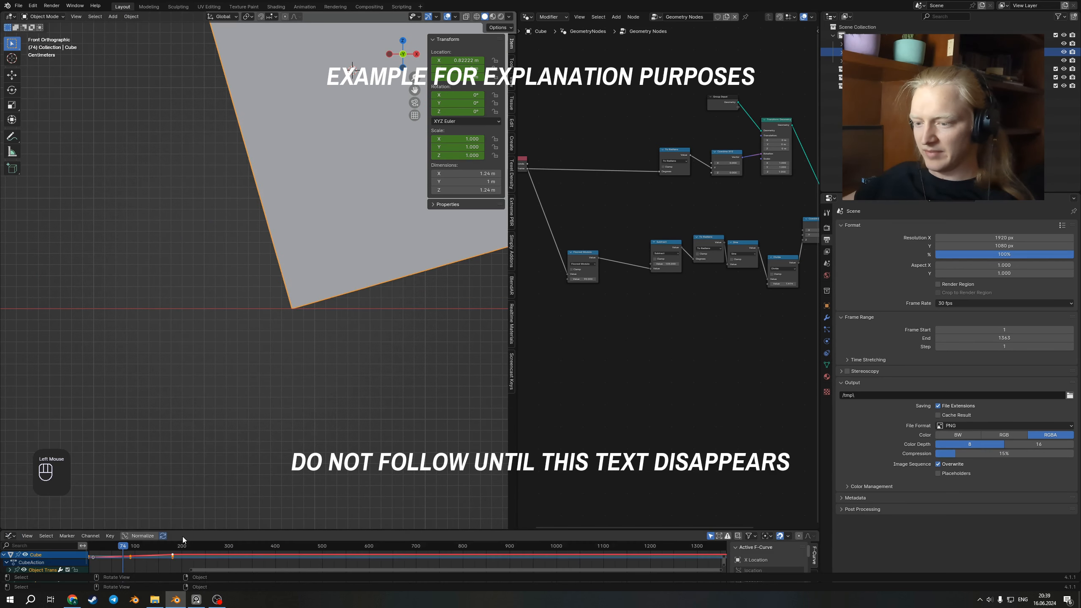
Enlarge the Graph Editor, frame all curves and compare Bezier with Linear interpolation on the cube's keyframes
drag(182, 532, 183, 322)
key(a)
key(KP_Decimal)
key(t)
click(261, 421)
scroll(309, 485, down, 1)
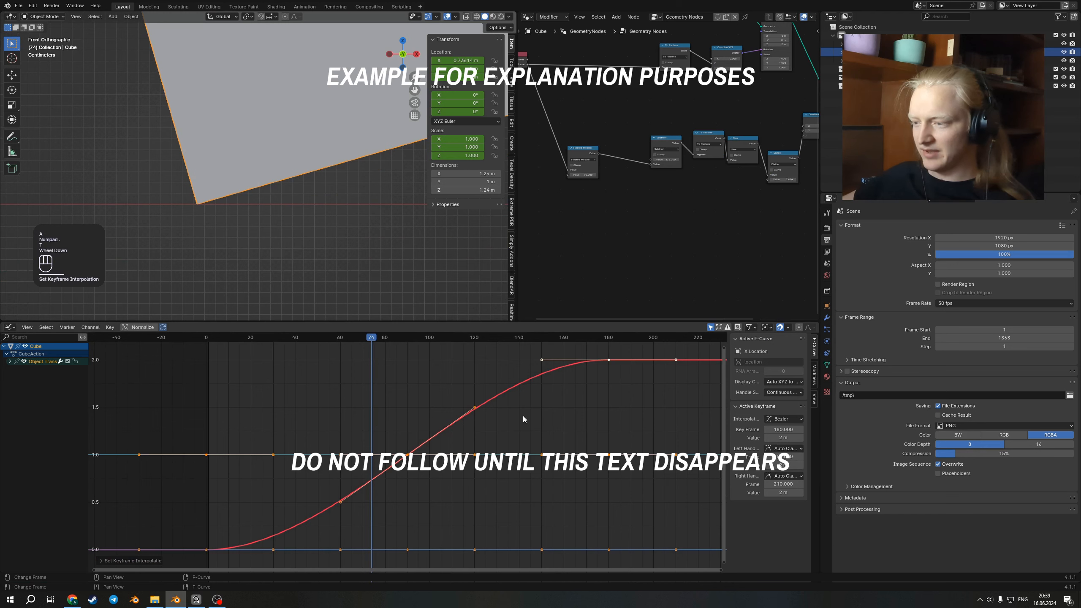
key(t)
click(413, 426)
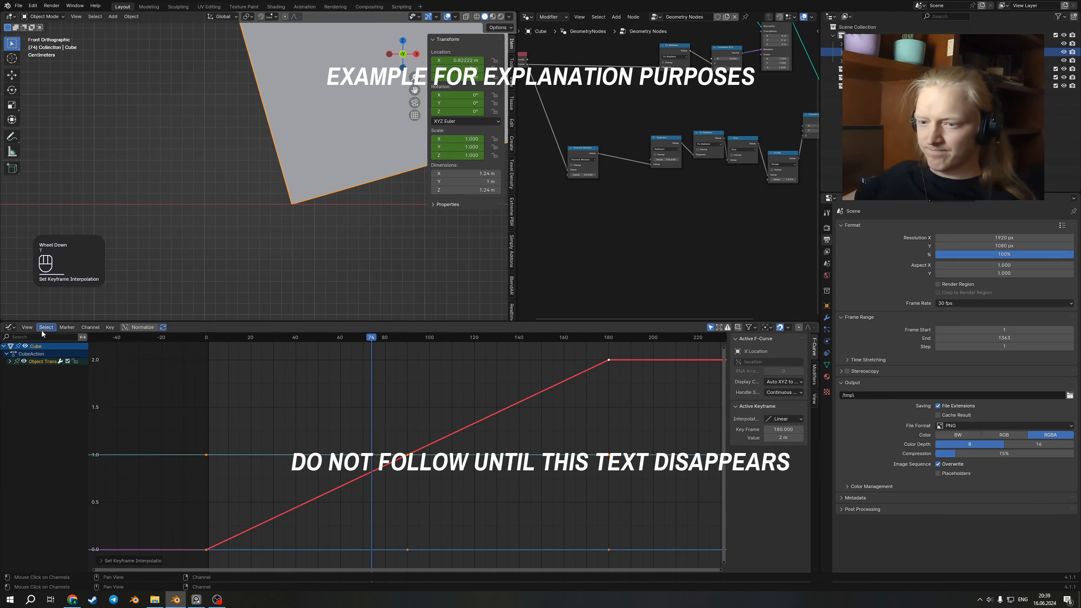
Switch the Graph Editor area back to the Timeline and delete all of the cube's keyframes at frame 0
click(9, 326)
click(133, 360)
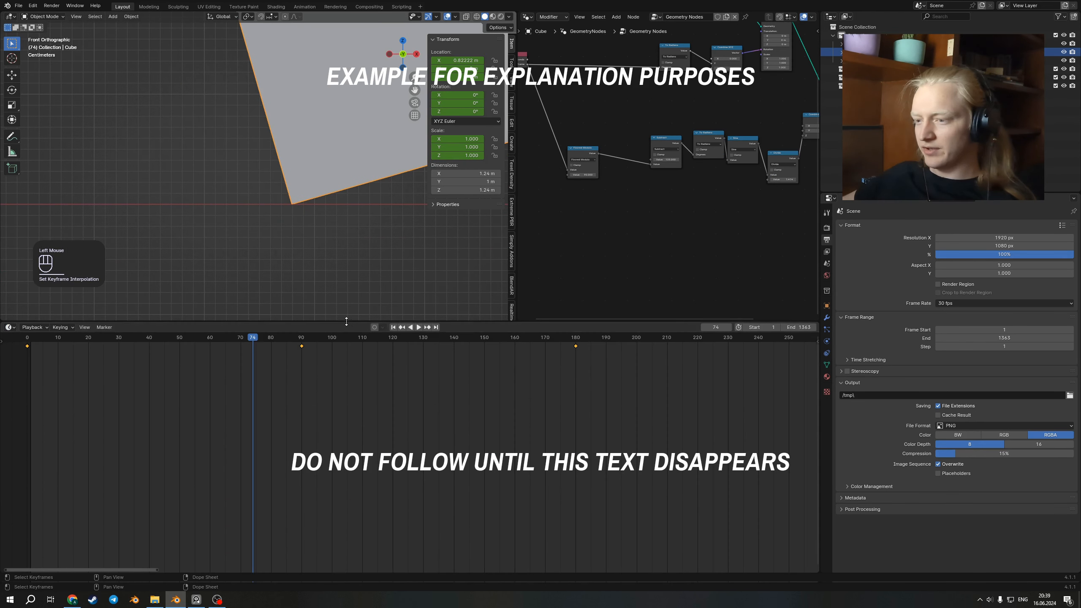
scroll(361, 400, down, 2)
key(shift+Left)
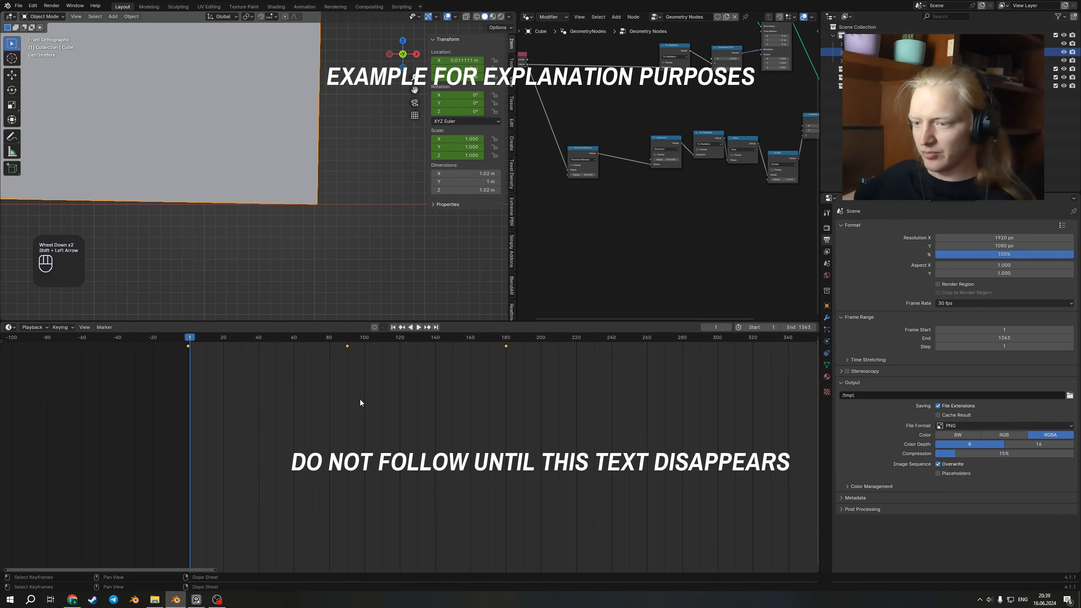
key(Left)
key(x)
click(387, 362)
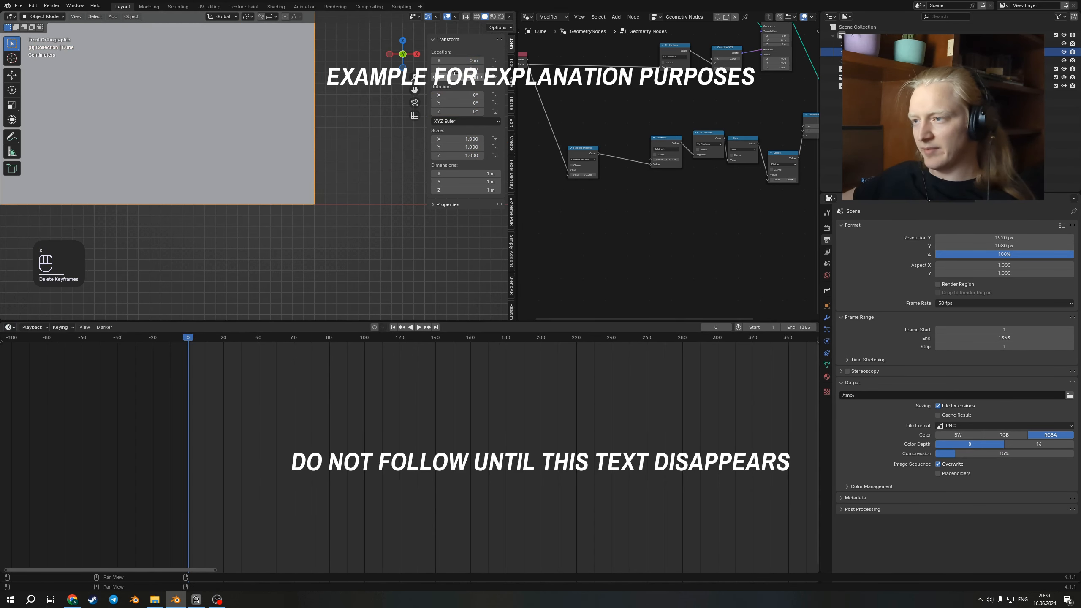
Clear the cube's location and rotation and return the viewport to the front orthographic view
drag(465, 95, 466, 96)
drag(472, 174, 464, 138)
click(462, 60)
scroll(318, 116, down, 2)
shift+middle_drag(317, 116, 356, 218)
scroll(357, 218, down, 1)
key(alt+g)
key(alt+r)
scroll(333, 174, down, 2)
middle_drag(332, 175, 317, 193)
key(KP_1)
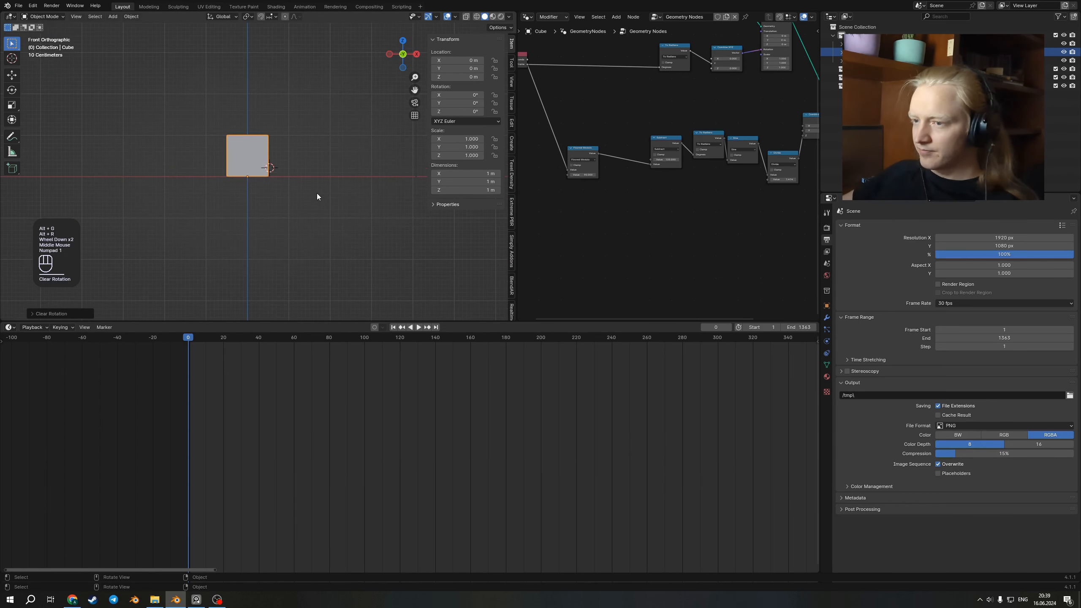
Line up the lower row of math nodes and move the Floored Modulo node next to the Subtract node
scroll(585, 161, down, 3)
middle_drag(649, 165, 639, 164)
scroll(639, 165, up, 2)
click(585, 190)
key(c)
drag(570, 181, 709, 172)
key(s)
click(707, 174)
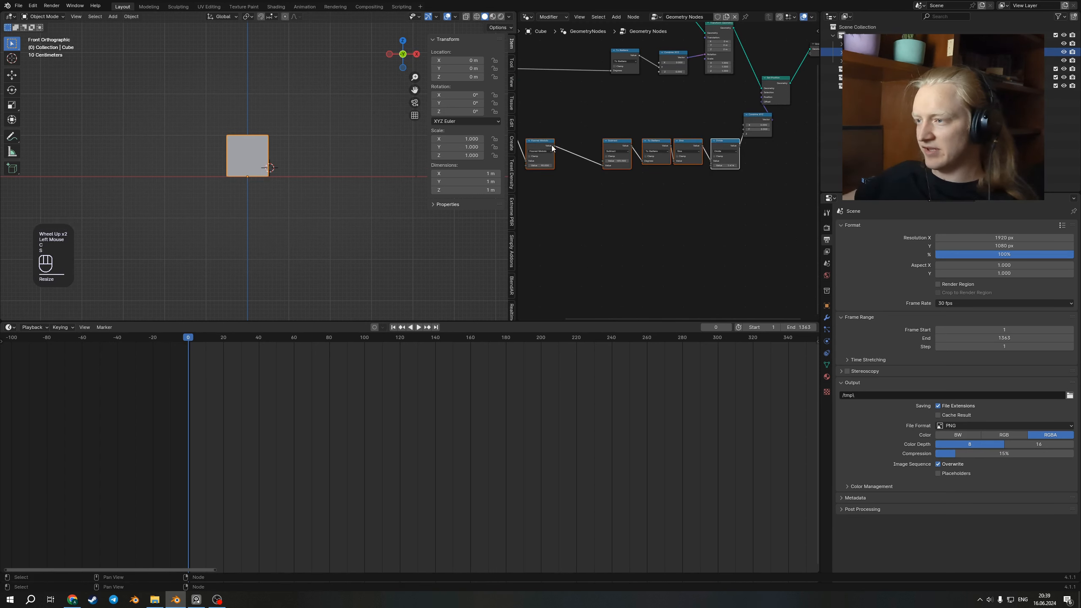
key(g)
click(589, 145)
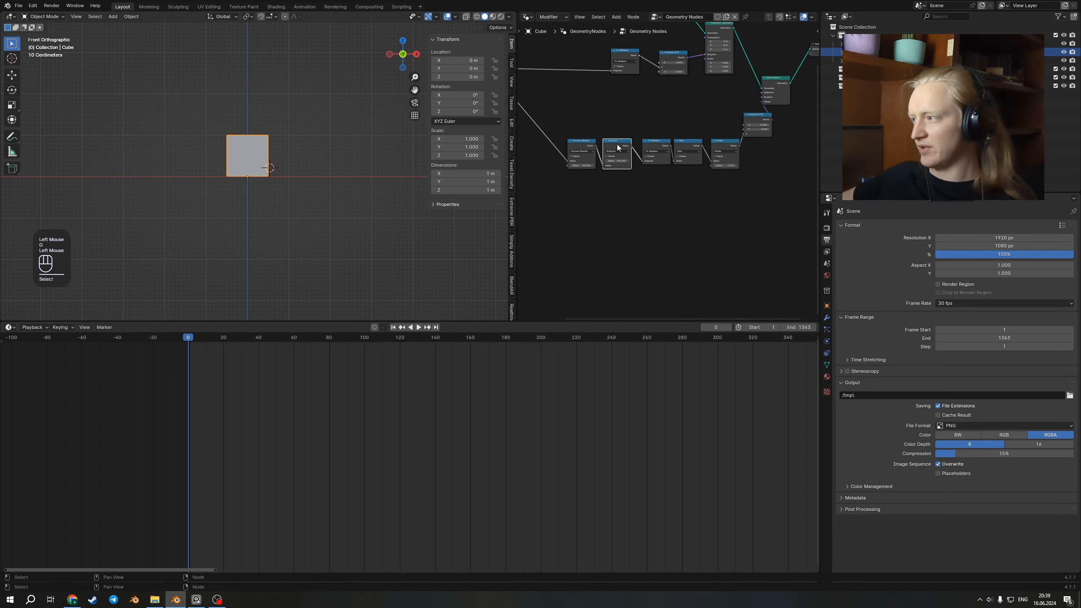
Duplicate the five math nodes below the originals and feed the copies from a new reroute on the incoming link
scroll(665, 161, down, 2)
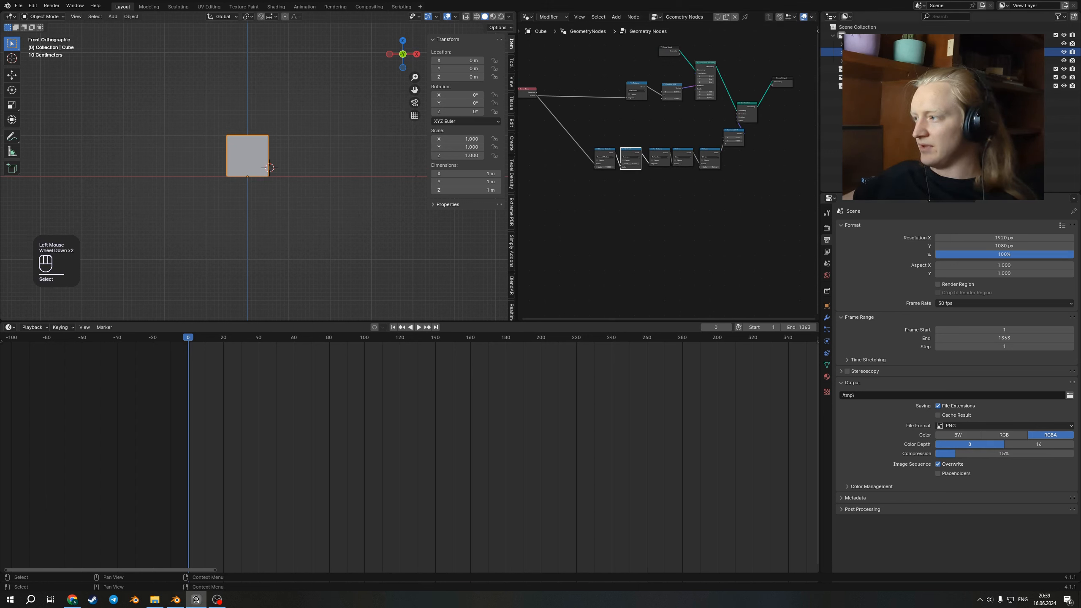
scroll(604, 169, up, 1)
key(c)
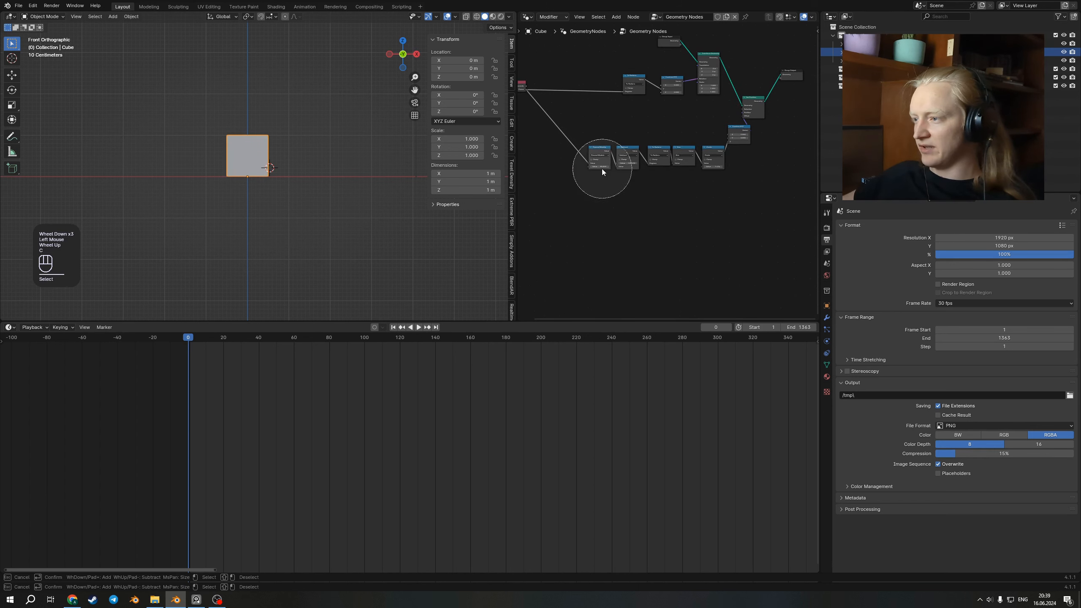
key(shift+d)
shift+right_drag(577, 115, 546, 152)
drag(564, 134, 580, 208)
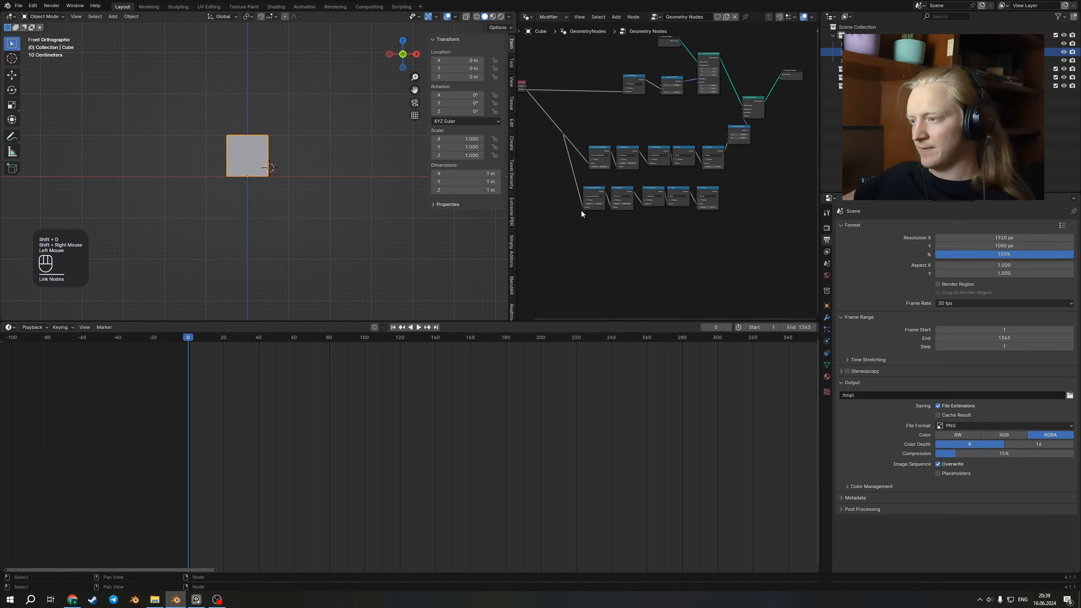
scroll(580, 208, up, 3)
middle_drag(580, 208, 714, 156)
scroll(619, 191, up, 2)
drag(599, 178, 603, 169)
Change the duplicated Sine node's operation to Cosine
scroll(664, 182, down, 6)
middle_drag(664, 181, 571, 205)
scroll(715, 198, down, 4)
middle_drag(718, 200, 644, 213)
scroll(655, 194, up, 4)
scroll(218, 195, up, 2)
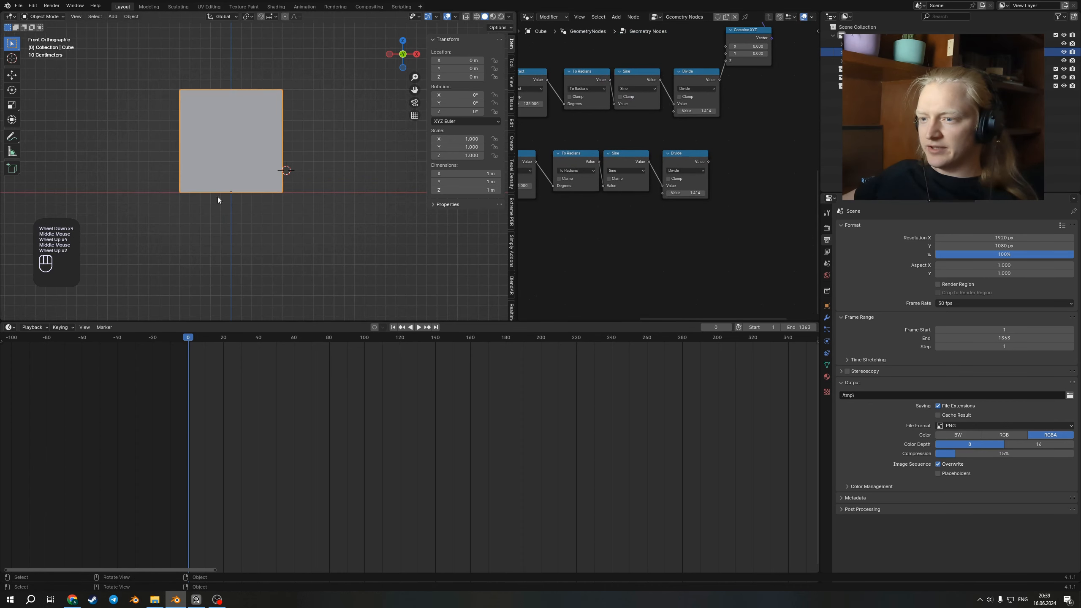
scroll(621, 192, up, 4)
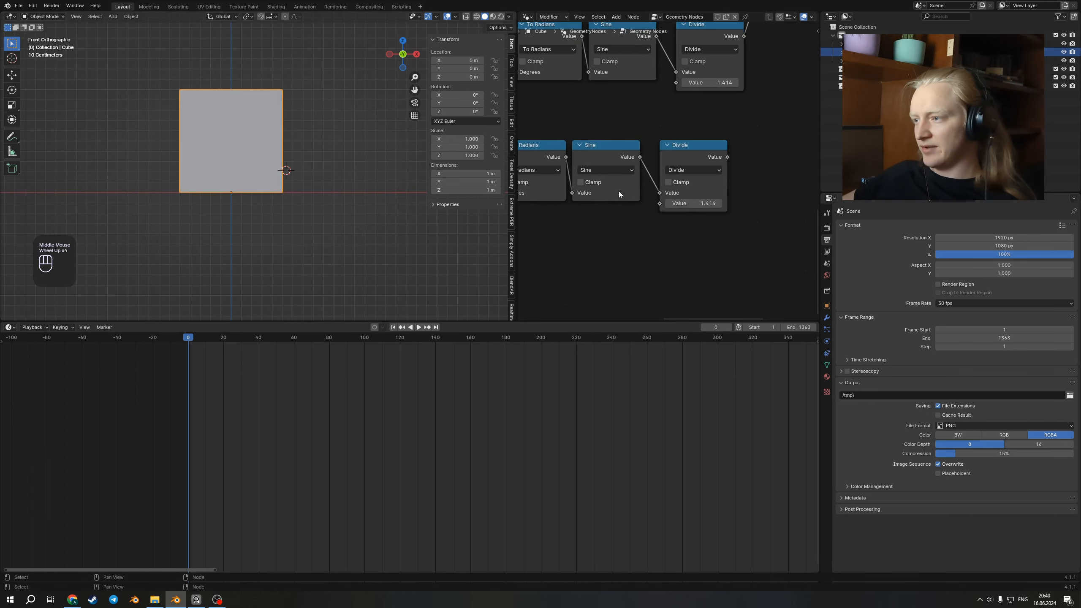
click(602, 170)
click(822, 206)
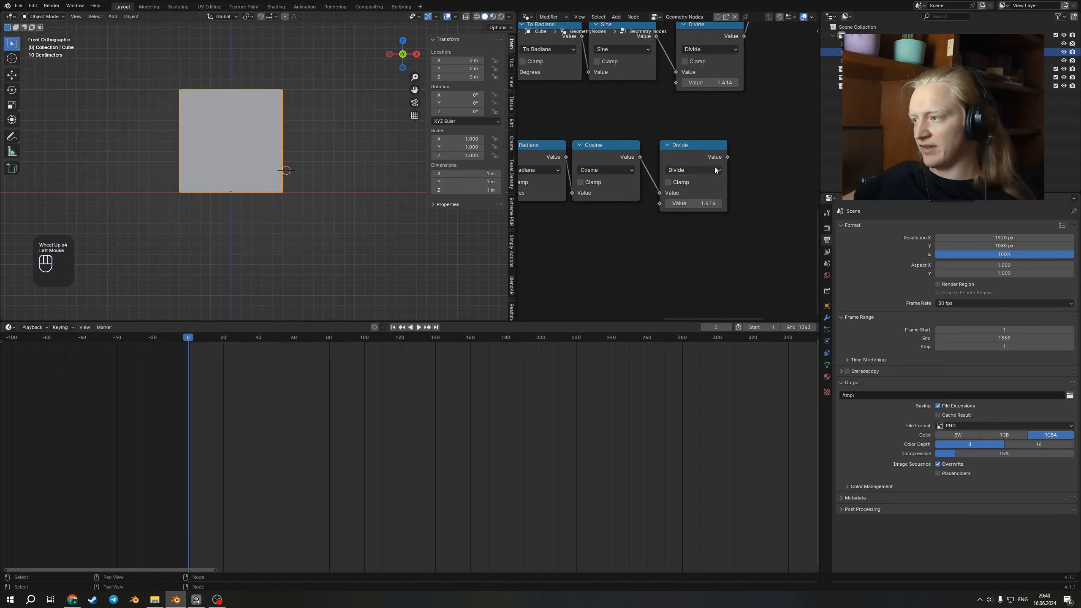
Move the Set Position and Group Output nodes further along to make room in the node tree
scroll(715, 167, down, 2)
middle_drag(714, 167, 669, 175)
scroll(714, 139, down, 2)
middle_drag(714, 140, 620, 186)
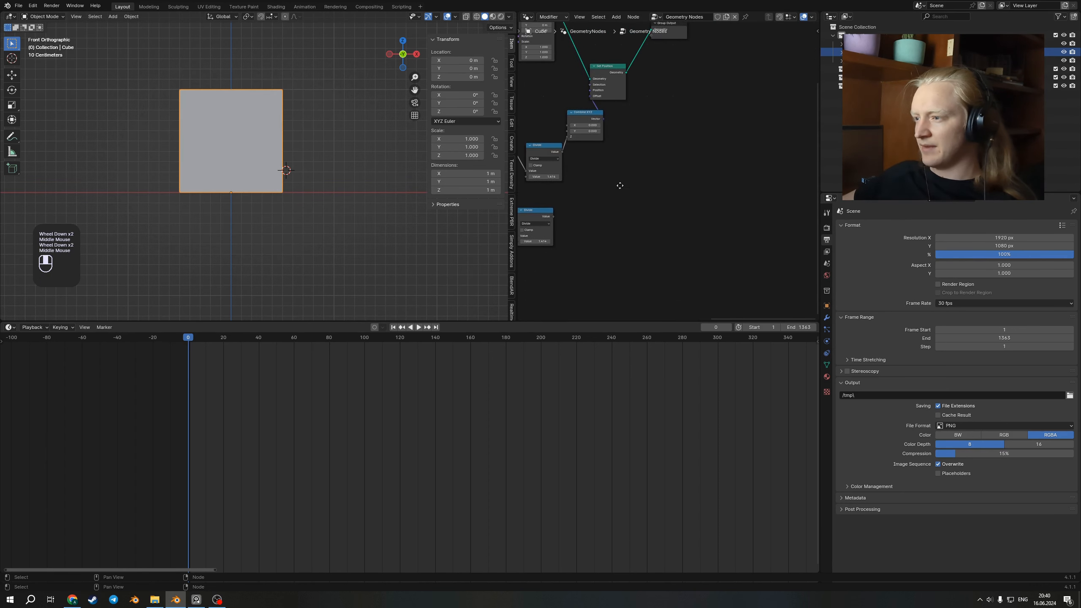
click(616, 80)
key(g)
click(661, 121)
click(677, 35)
key(g)
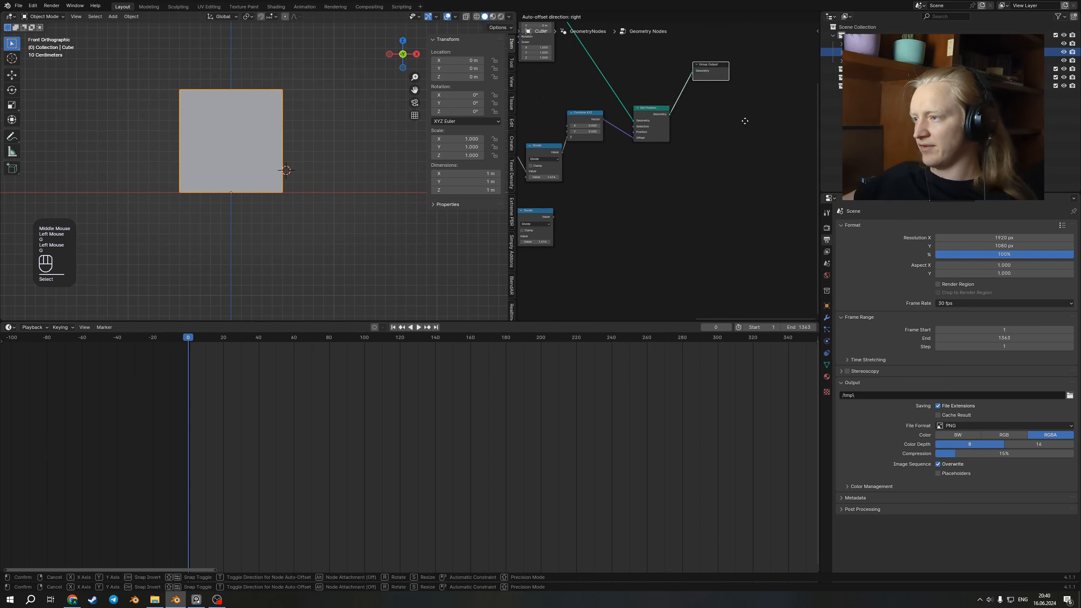
click(763, 137)
Duplicate the Set Position node and insert the copy between the original and the Group Output
click(648, 135)
key(shift+d)
click(688, 130)
key(g)
click(692, 204)
Space the duplicated Divide node away from the Cosine node and reposition the Combine XYZ node
middle_drag(533, 210, 674, 173)
scroll(545, 209, up, 2)
mouse_move(650, 202)
mouse_down()
mouse_move(659, 86)
mouse_move(668, 86)
mouse_move(655, 201)
mouse_up()
middle_drag(691, 178, 613, 193)
scroll(612, 203, down, 2)
click(605, 147)
key(g)
middle_drag(638, 111, 629, 173)
Align the upper row of math nodes with a Y scale of 0 and shift the row along Y
scroll(566, 128, down, 1)
middle_drag(562, 145, 712, 109)
scroll(643, 111, up, 2)
click(575, 144)
drag(558, 146, 762, 81)
key(s)
key(y)
key(0)
click(744, 114)
key(g)
key(y)
click(745, 92)
middle_drag(745, 87, 709, 155)
scroll(729, 102, down, 2)
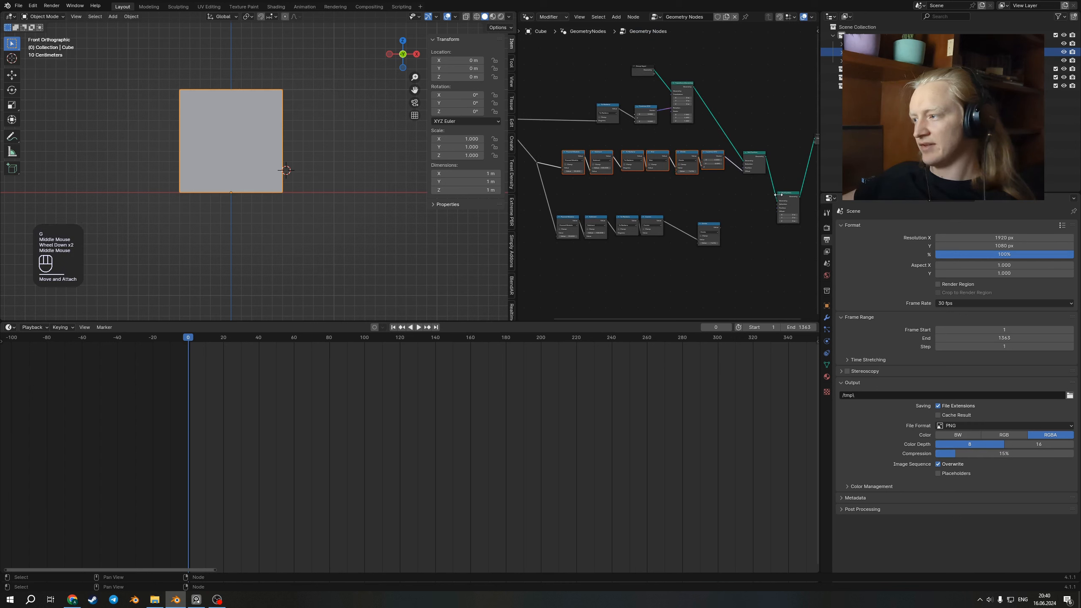
Add a Combine XYZ node, link the duplicated Divide to its X and its vector to the second Set Position's Offset
scroll(658, 164, up, 3)
middle_drag(792, 213, 629, 144)
key(shift+a)
text(xyz)
click(663, 157)
click(663, 227)
drag(590, 202, 694, 175)
Play the animation and scrub to about frame 217 to examine the cube's motion around its lowest corner
key(shift+space)
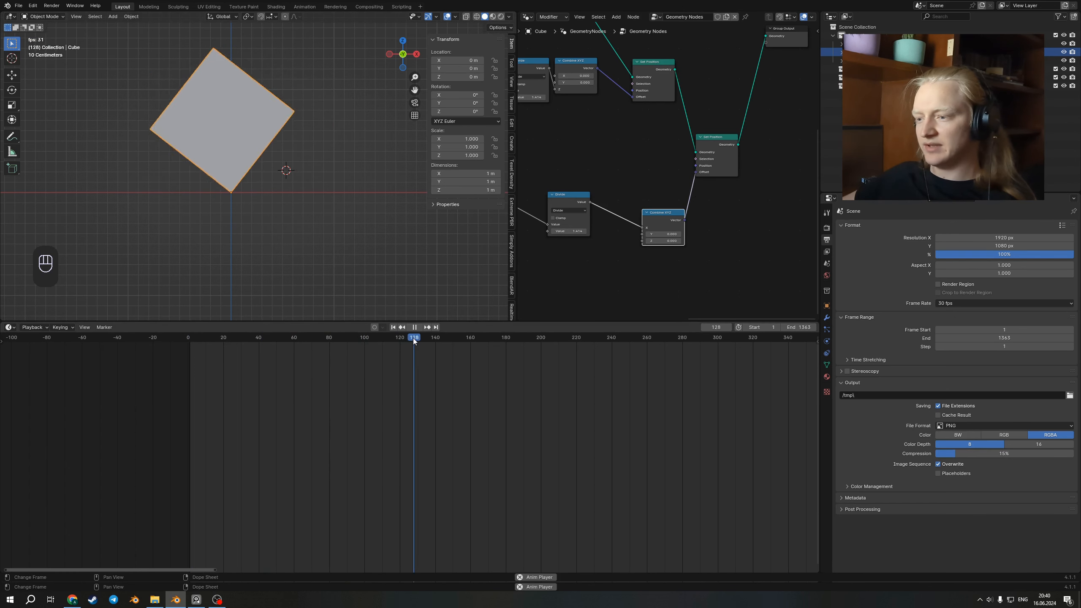
click(483, 349)
drag(486, 349, 564, 388)
key(shift+space)
Align the lower row of nodes with a Y scale of 0 and move it further below the upper row
scroll(621, 259, down, 2)
middle_drag(589, 261, 705, 239)
key(c)
click(616, 195)
drag(615, 194, 752, 203)
right_click(752, 203)
key(s)
key(y)
key(0)
key(Return)
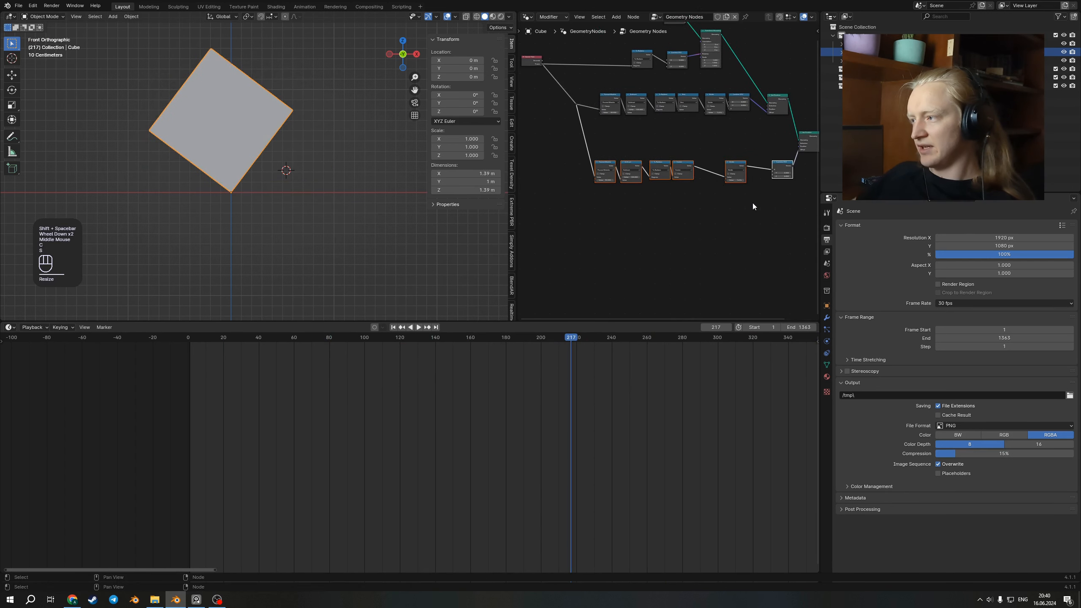
key(g)
scroll(585, 180, up, 2)
Step from frame 89 to 90 to examine how the cube's position changes at the end of the quarter turn
drag(571, 359, 347, 375)
key(Left)
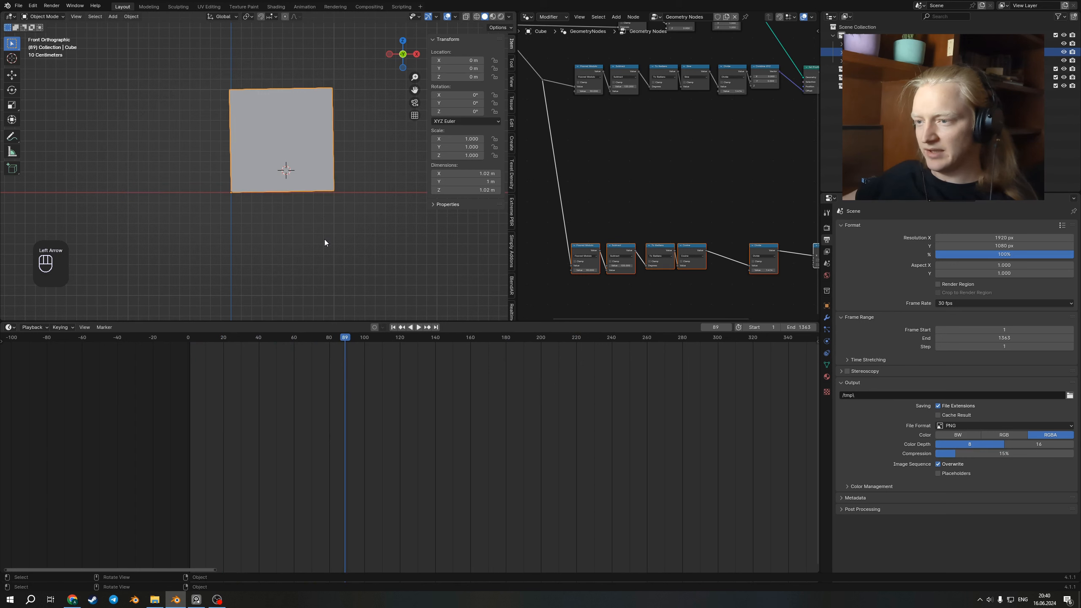
key(Right)
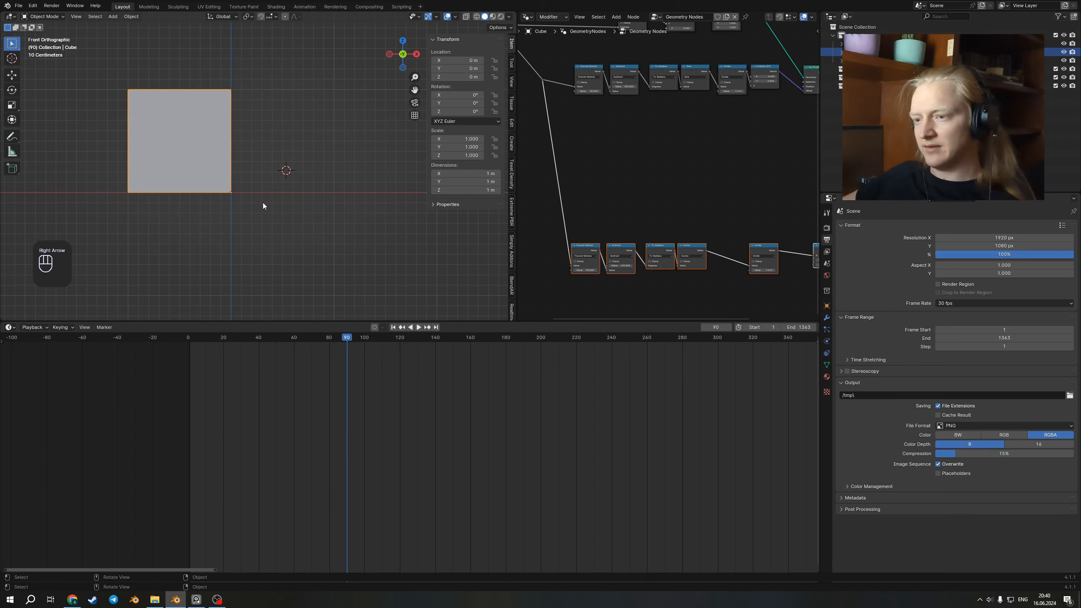
key(g)
right_click(366, 248)
Scrub to frame 176 and step to frame 180 to examine the cube's position at the second quarter turn
drag(349, 342, 498, 350)
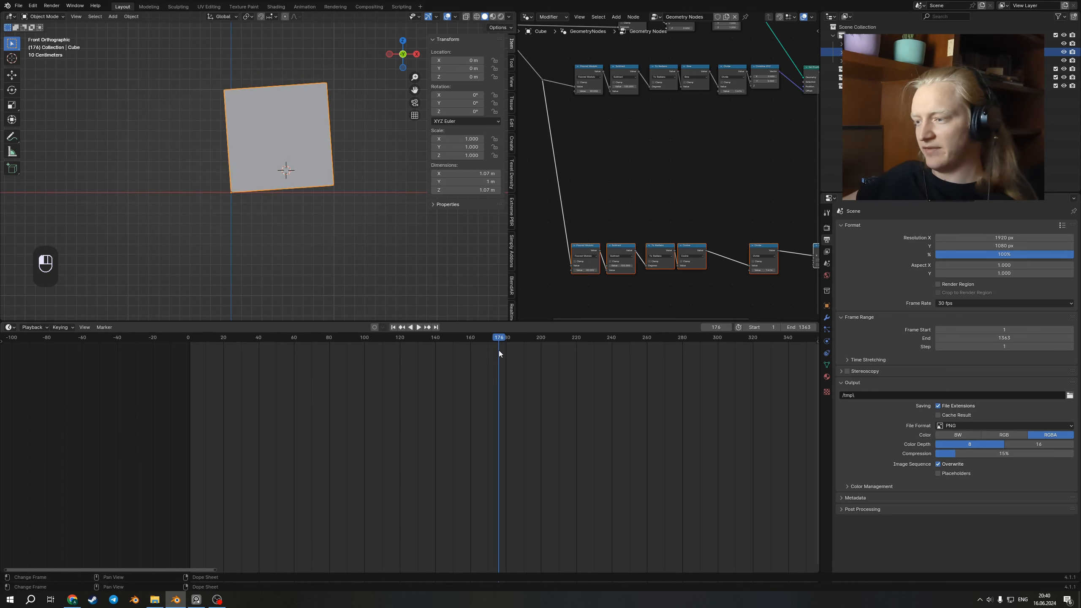
key(Right)
key(Right)
key(Right)
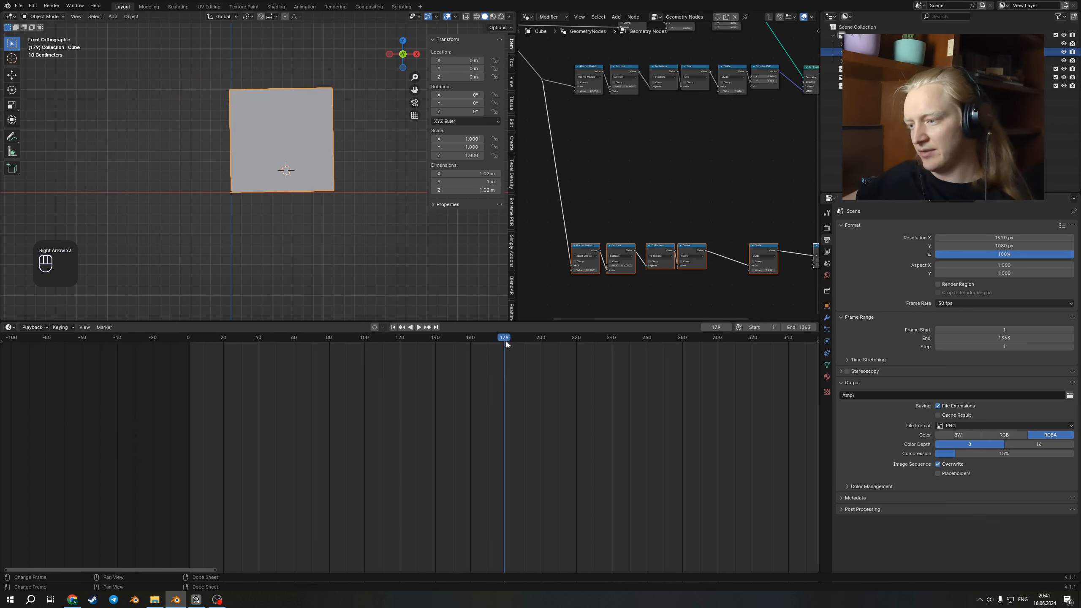
key(Right)
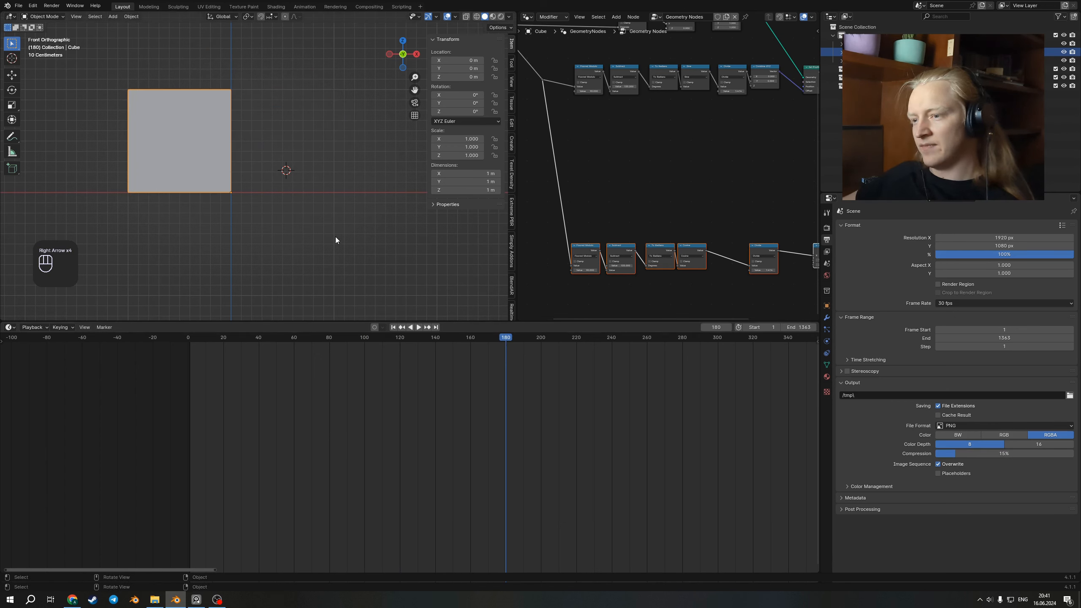
key(g)
key(x)
right_click(113, 229)
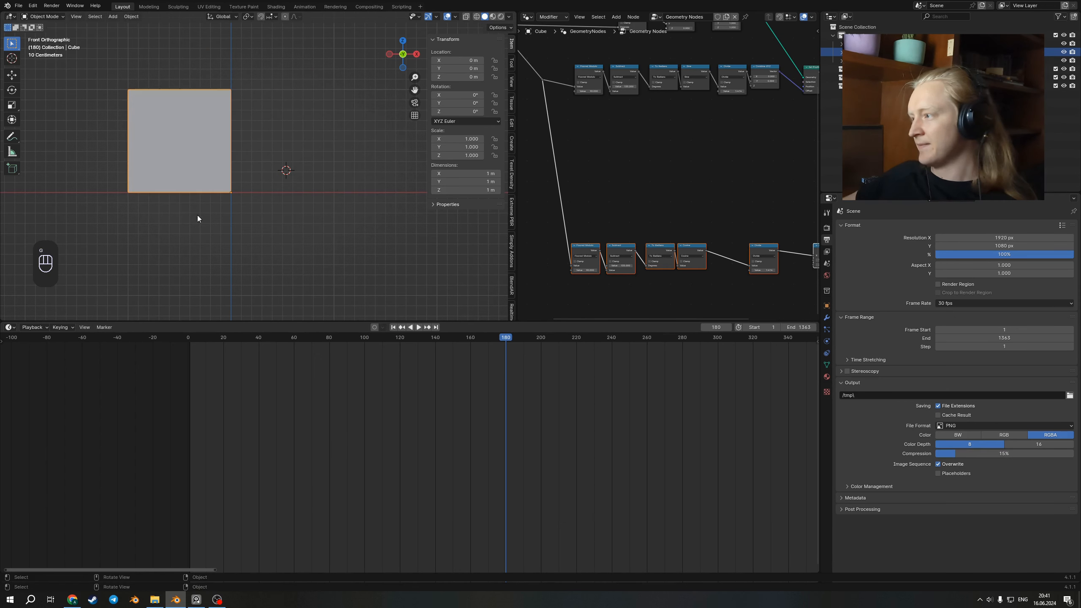
Branch the incoming link through a new reroute into a new Divide node and set its divisor to 90
scroll(553, 180, down, 1)
middle_drag(548, 181, 585, 175)
shift+right_drag(586, 172, 602, 157)
drag(595, 160, 684, 156)
text(d)
click(701, 172)
click(702, 176)
middle_drag(715, 207, 707, 151)
scroll(699, 145, up, 3)
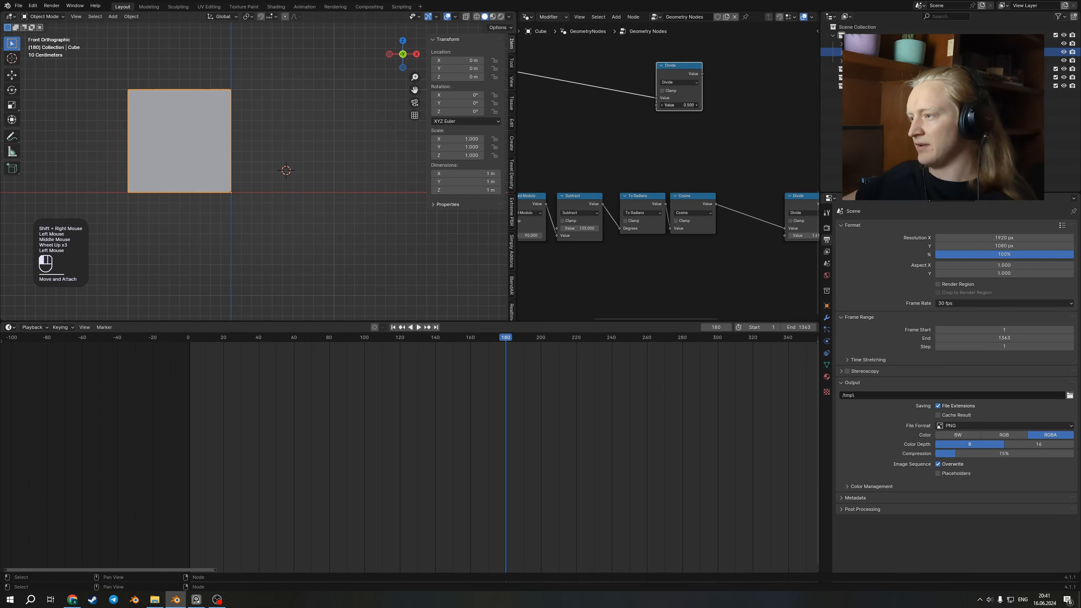
key(Return)
Add a Floor math node fed by the output of the 90 Divide node
middle_drag(734, 92, 661, 110)
scroll(660, 110, up, 2)
drag(624, 89, 690, 137)
text(floor)
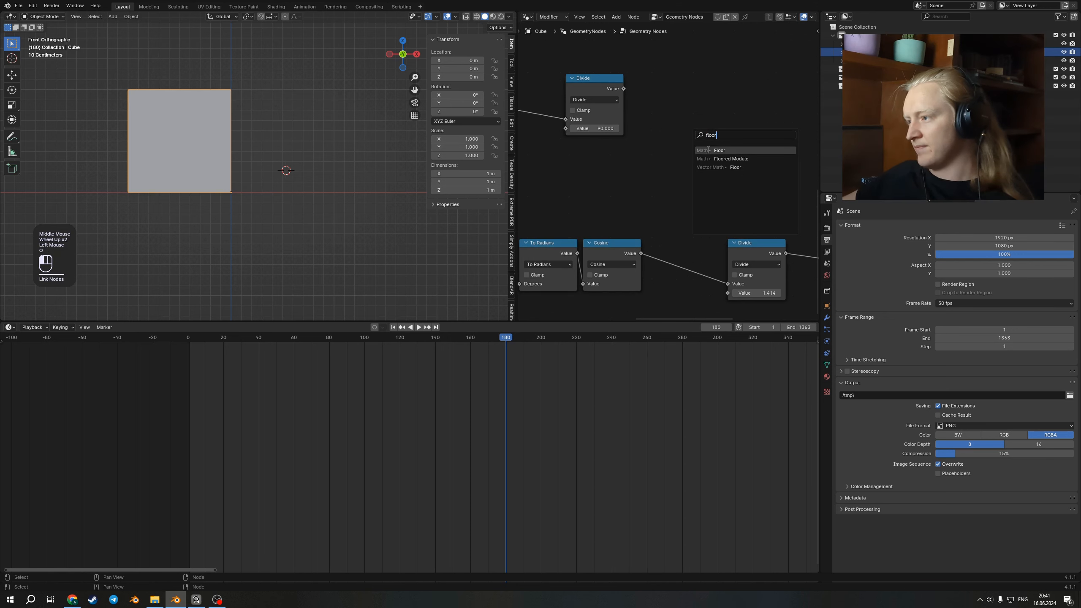
click(709, 150)
click(708, 129)
Place the new Divide and Floor nodes side by side between the two node rows
click(607, 87)
key(g)
click(619, 138)
click(724, 119)
key(g)
click(679, 140)
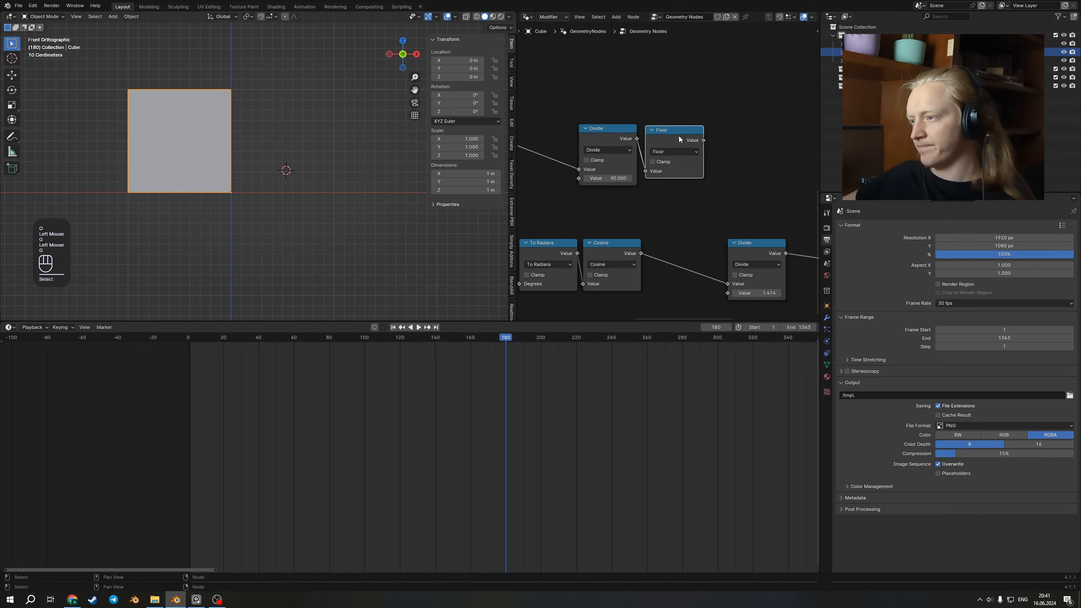
scroll(681, 144, up, 2)
click(722, 127)
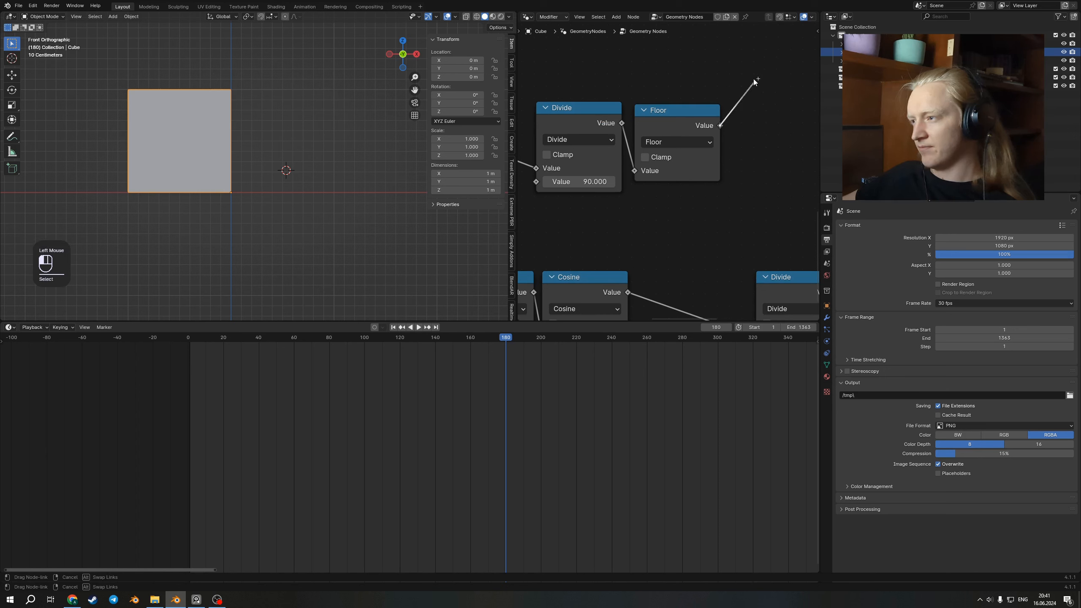
drag(650, 134, 644, 130)
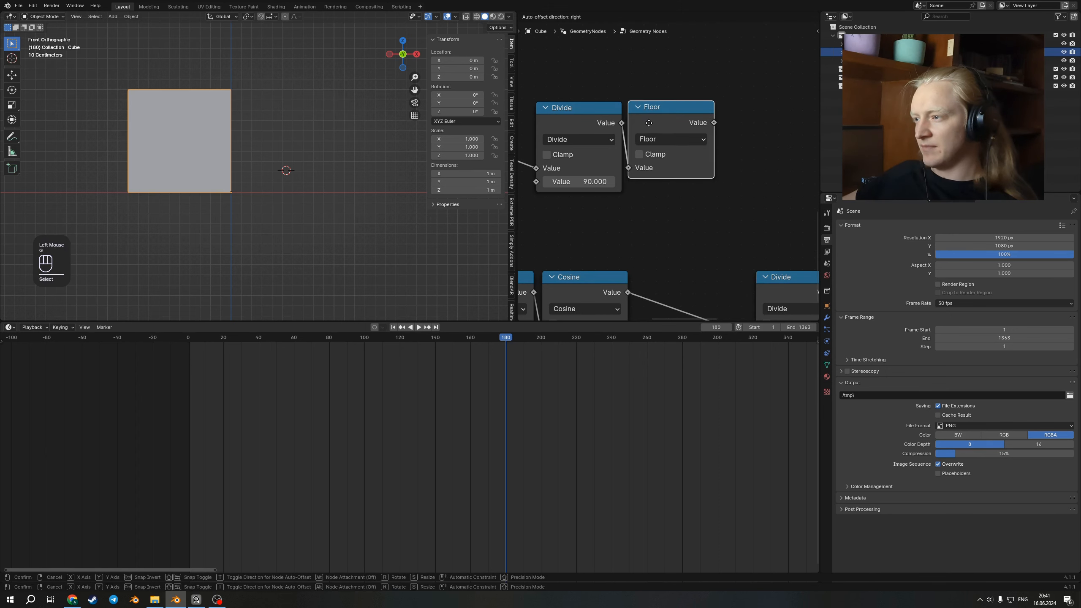
Scrub the timeline to frame 50 and on past frame 90 to examine the cube's motion across one 90-frame cycle
drag(507, 337, 277, 359)
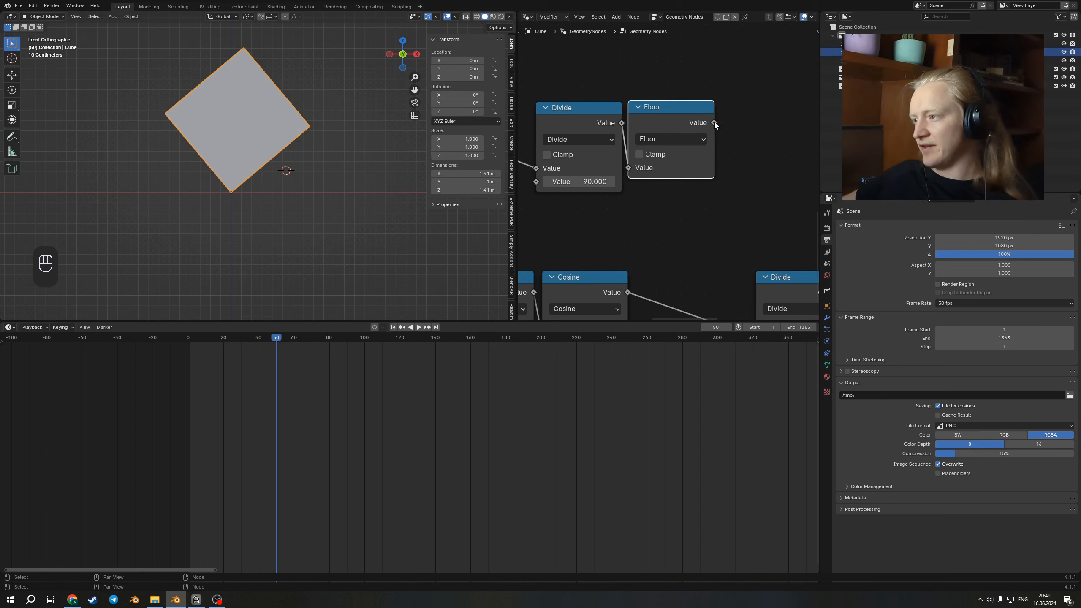
drag(281, 340, 369, 346)
middle_drag(594, 181, 646, 182)
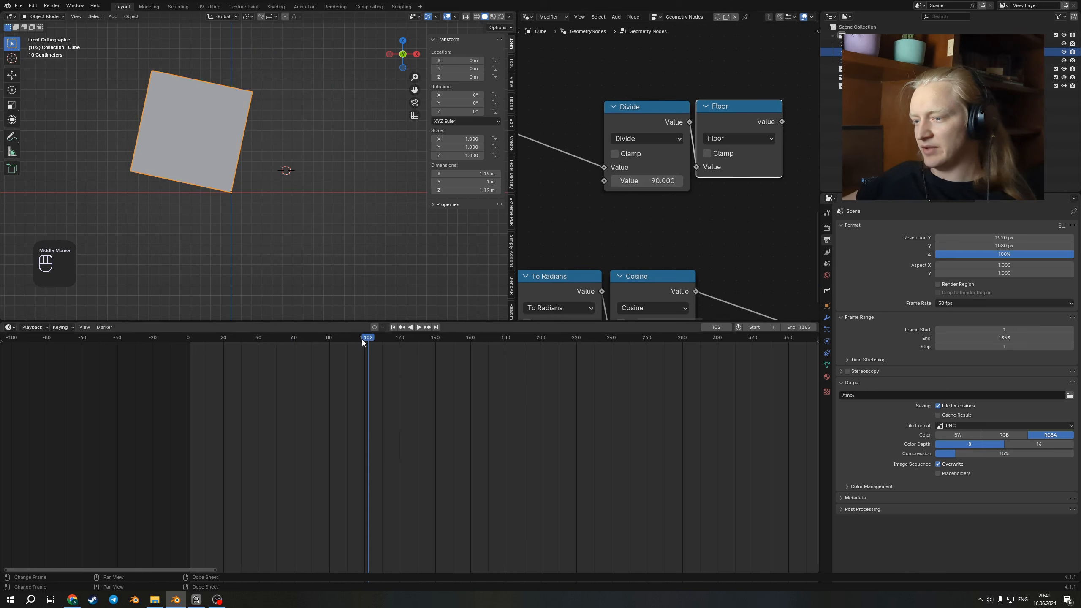
Add a math Add node that sums the Floor output with the cosine row's result, and feed it into the Combine XYZ node
mouse_move(783, 123)
scroll(728, 179, down, 2)
middle_drag(702, 188, 683, 174)
drag(673, 159, 703, 94)
text(add)
key(Return)
click(686, 78)
drag(586, 45, 686, 115)
drag(672, 160, 686, 124)
drag(744, 84, 744, 170)
Scrub the timeline back and forward to examine how the cube rolls along the ground
drag(360, 342, 255, 394)
scroll(242, 240, up, 5)
scroll(317, 187, up, 6)
shift+middle_drag(241, 240, 307, 277)
scroll(294, 161, up, 7)
drag(254, 354, 396, 345)
scroll(358, 204, down, 3)
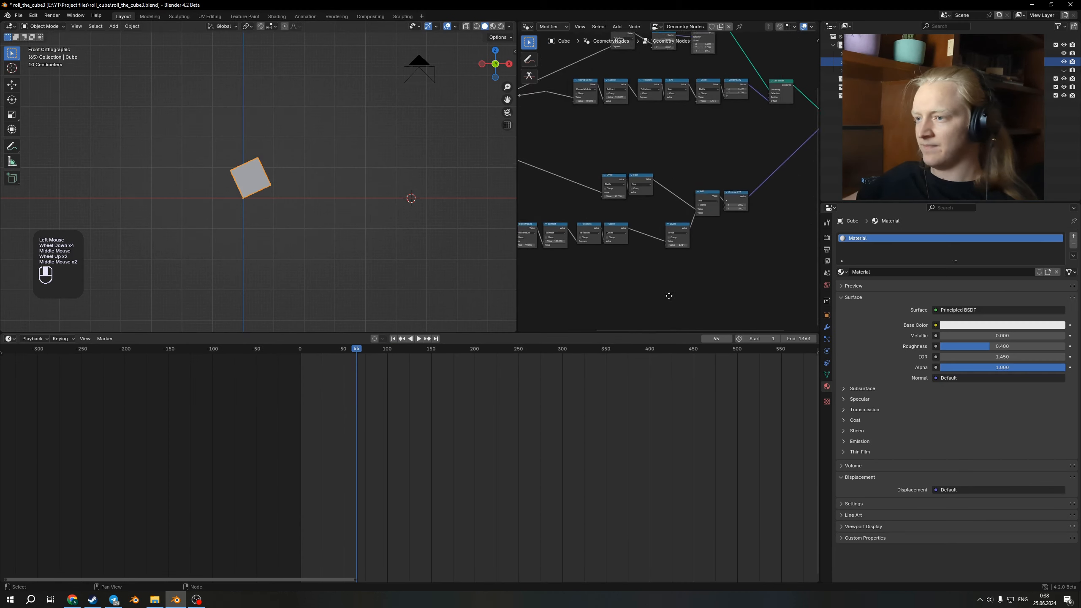
middle_drag(645, 294, 782, 268)
scroll(620, 159, up, 2)
drag(583, 127, 620, 142)
text(mul)
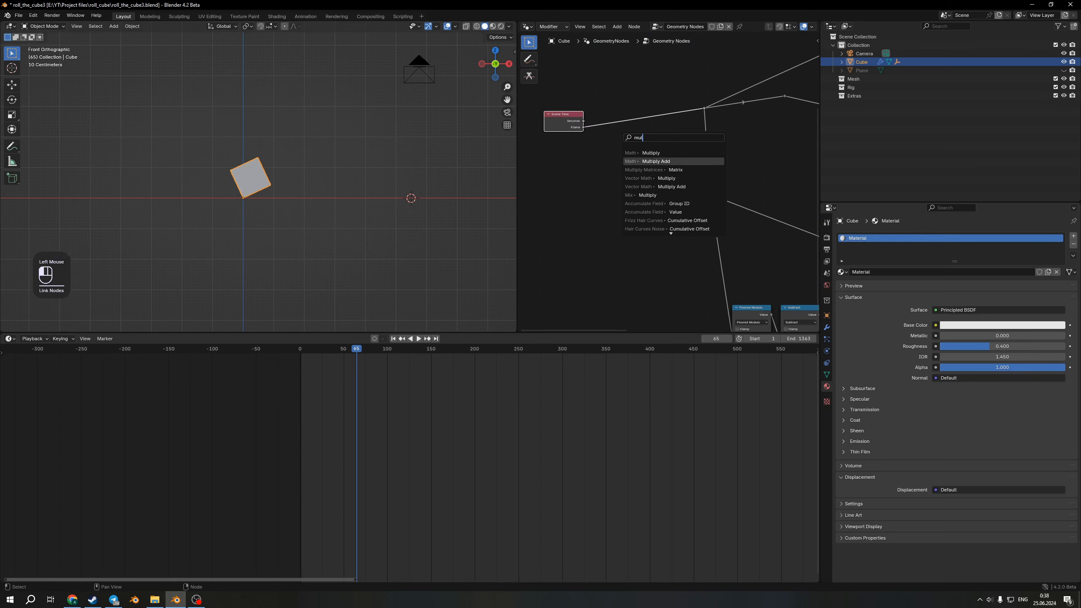
click(652, 159)
click(652, 157)
key(x)
Insert a Multiply math node between the Scene Time Frame output and the reroute, and set its multiplier to 10
drag(583, 128, 628, 184)
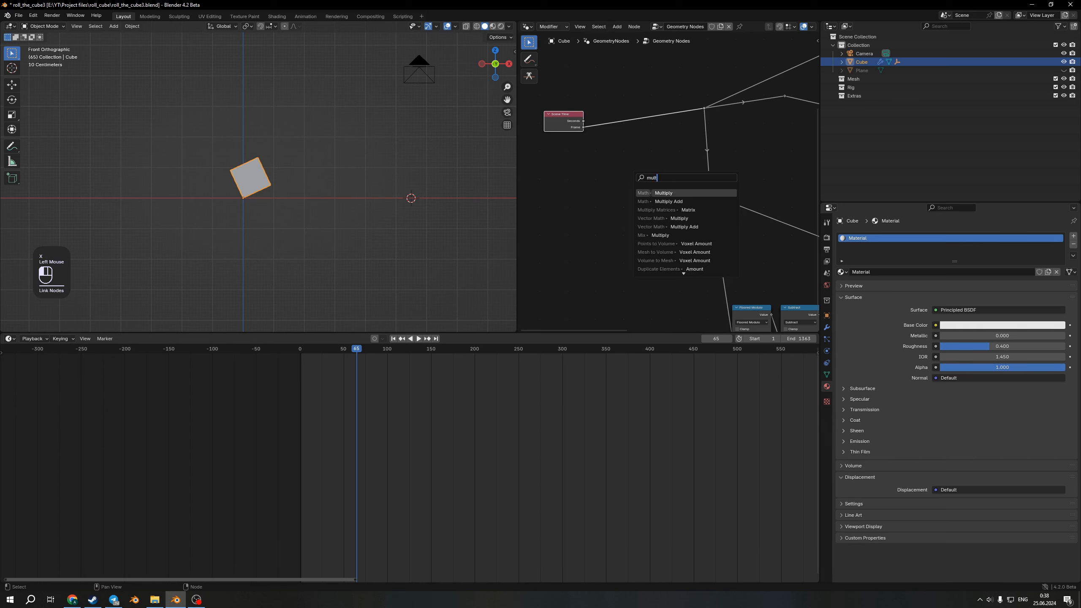
text(t)
click(651, 194)
click(646, 162)
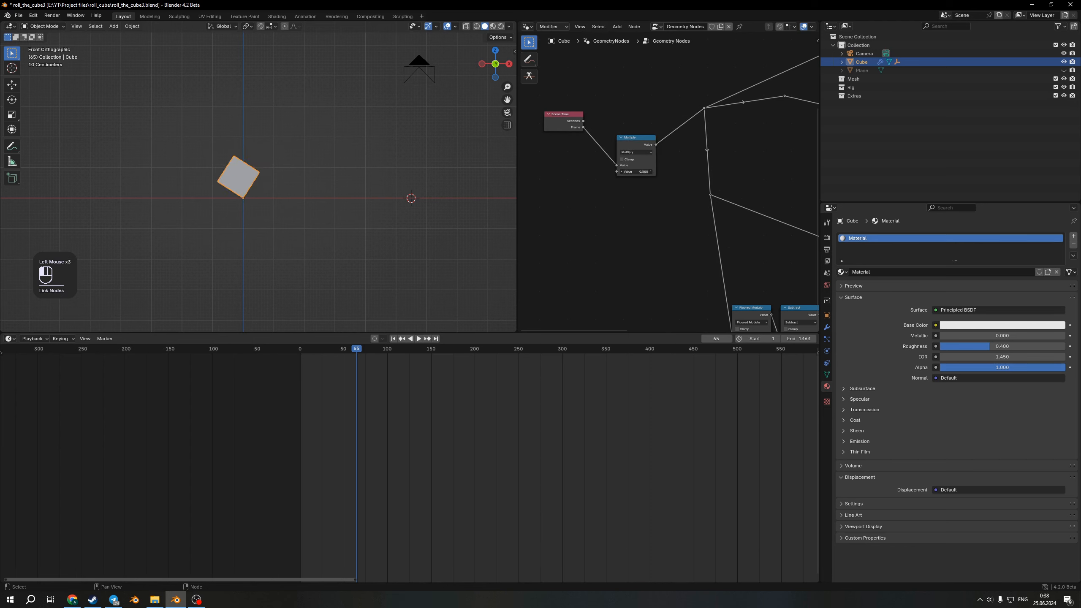
click(648, 169)
text(10)
key(Return)
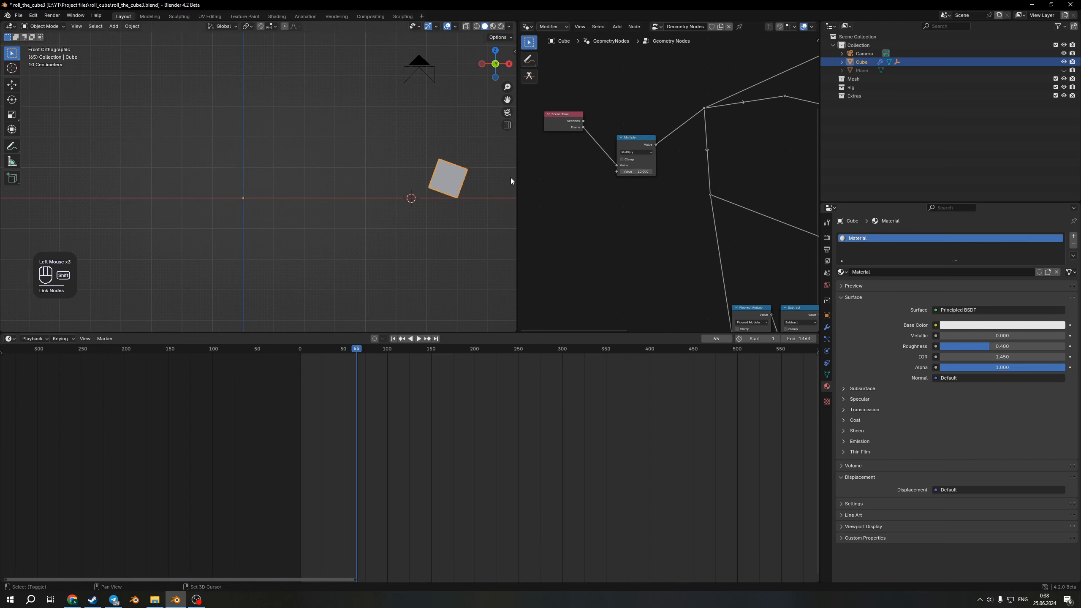
Play the animation from the first frame and watch the rolling cube through the camera using walk navigation
key(shift+Left)
key(shift+space)
scroll(296, 237, down, 2)
middle_drag(295, 238, 313, 237)
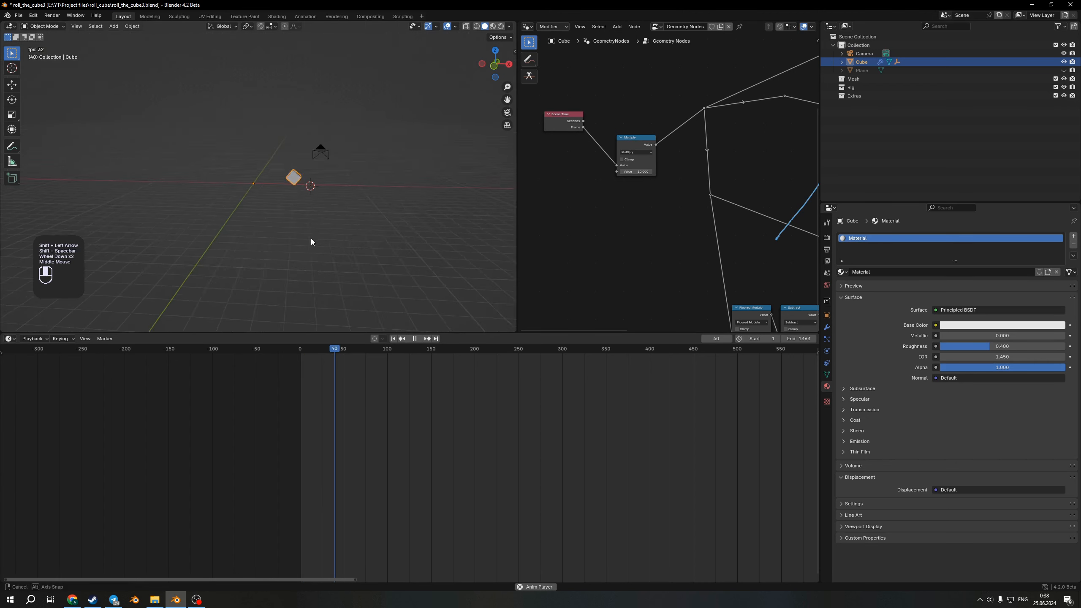
key(KP_0)
key(shift+grave)
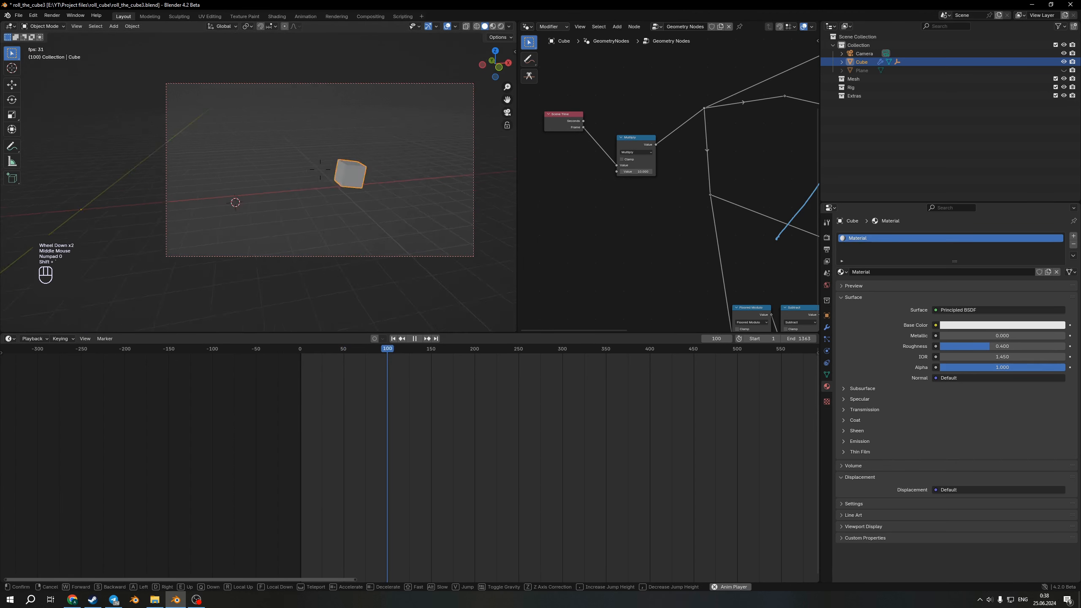
click(408, 314)
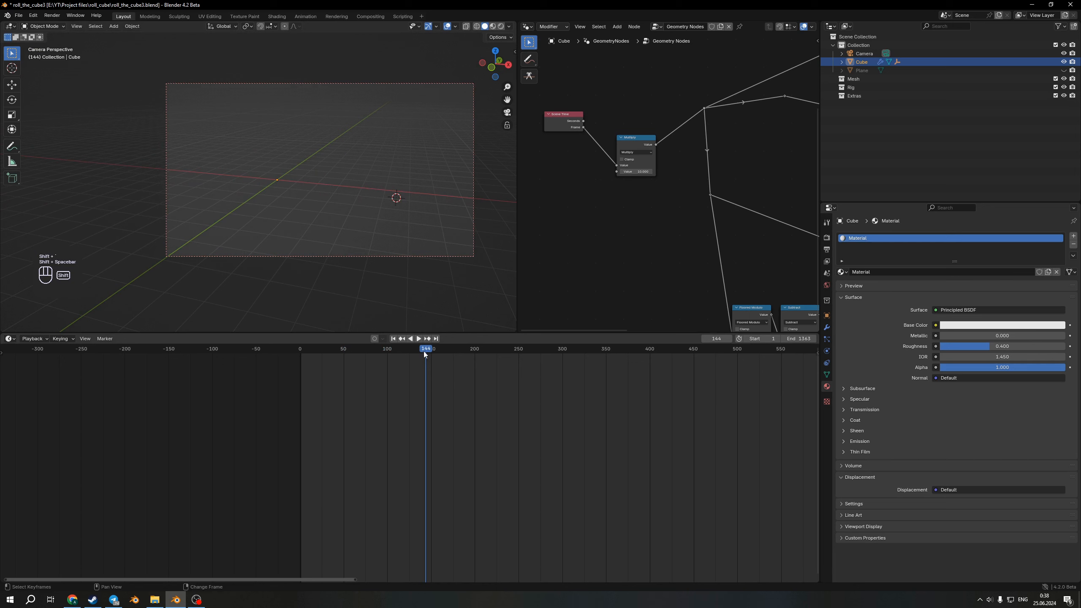
Return to frame 2 and replay the animation while following the cube with the camera view, stopping at frame 86
drag(398, 353, 301, 360)
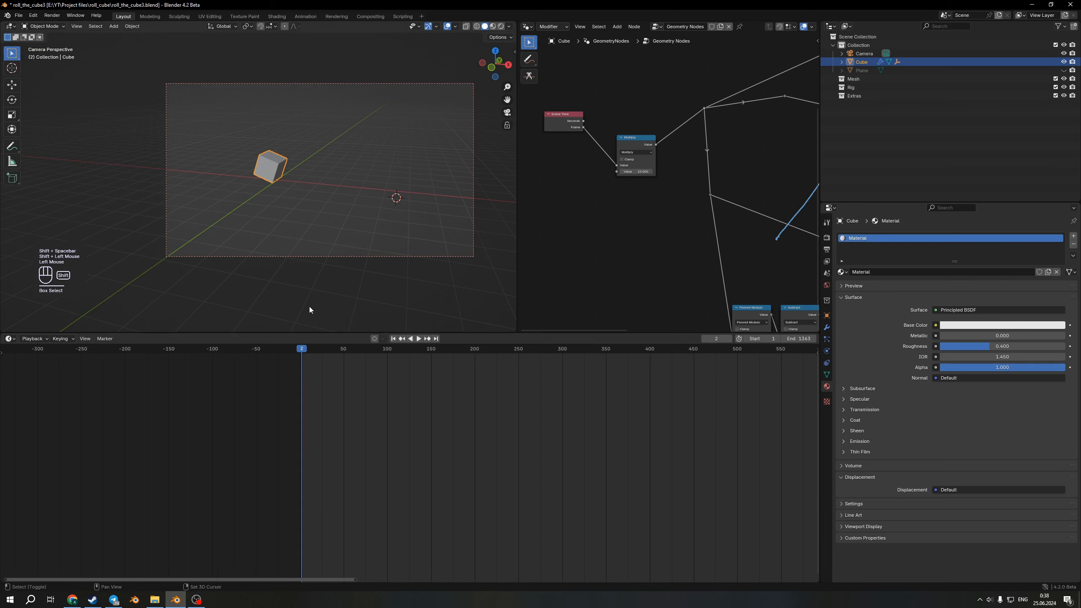
key(shift+space)
key(shift+grave)
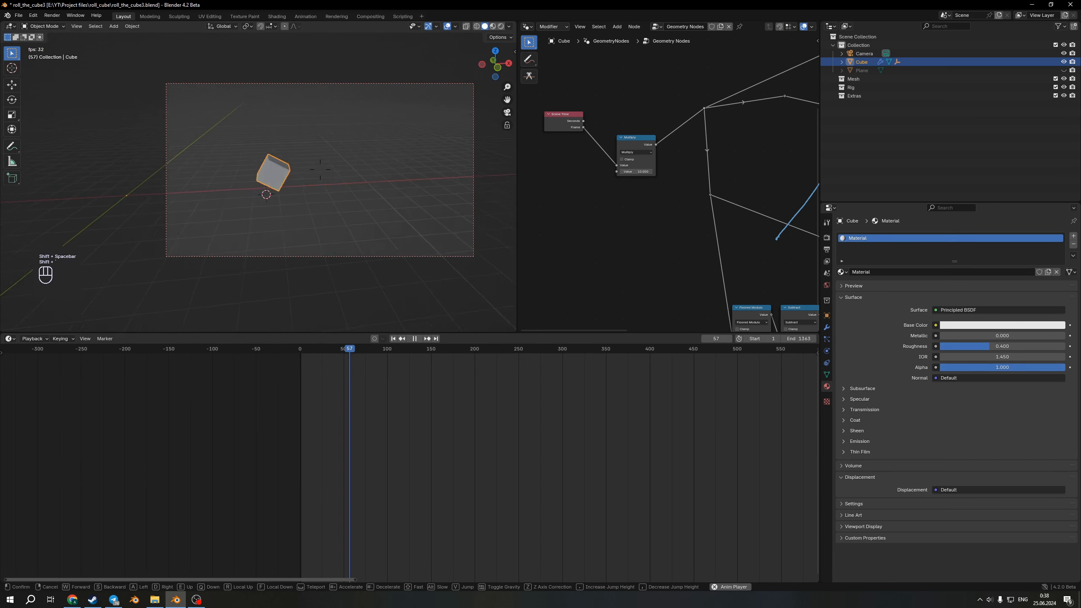
click(332, 251)
key(shift+space)
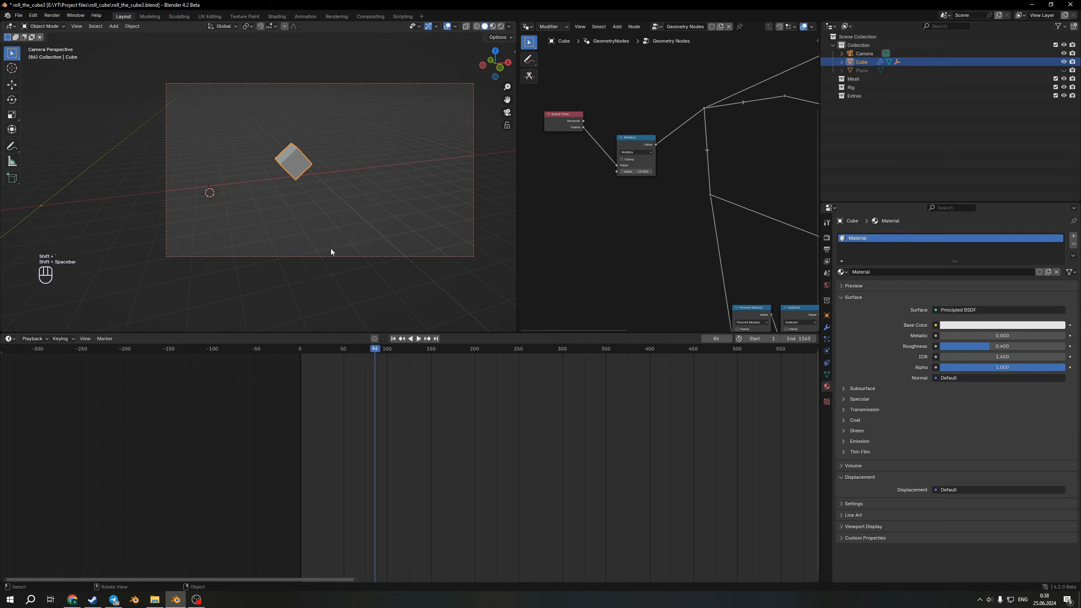